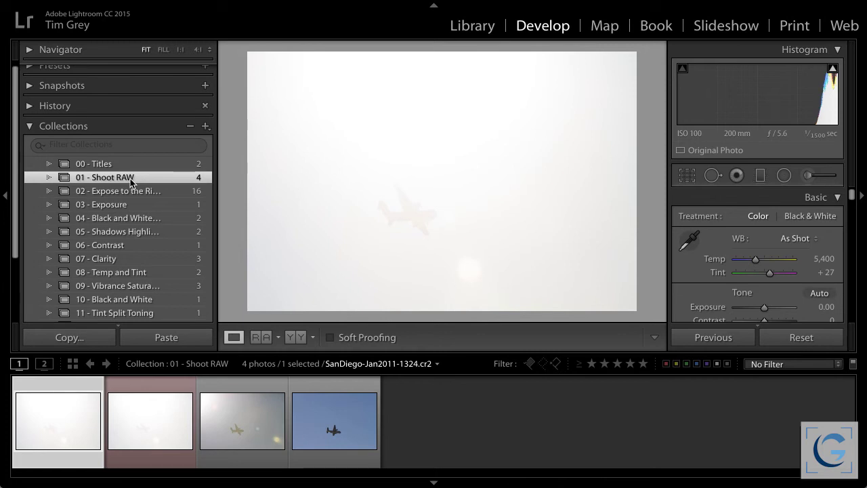
- Compare the three airplane photos and select the washed-out one for editing
{"action": "left_click", "coordinate": [241, 408]}
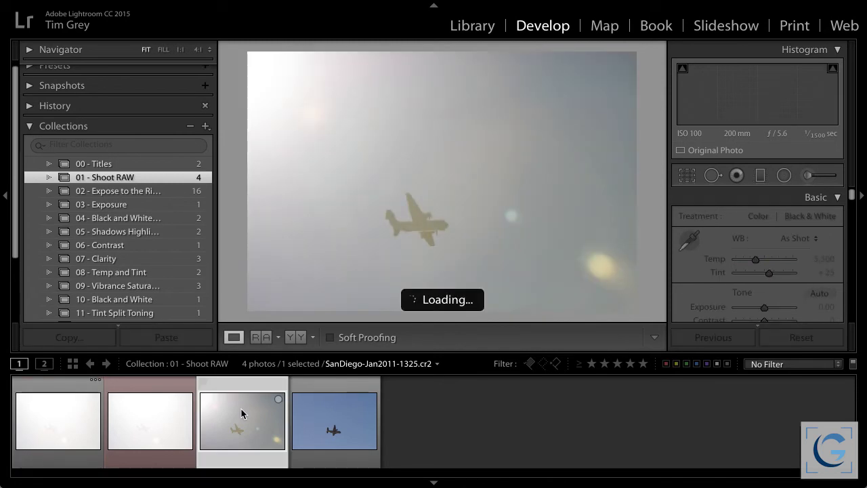
{"action": "left_click", "coordinate": [322, 421]}
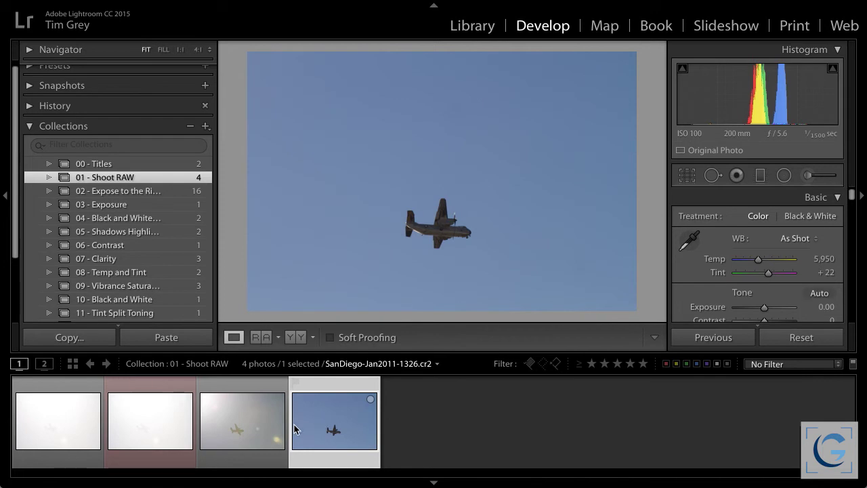
{"action": "left_click", "coordinate": [240, 415]}
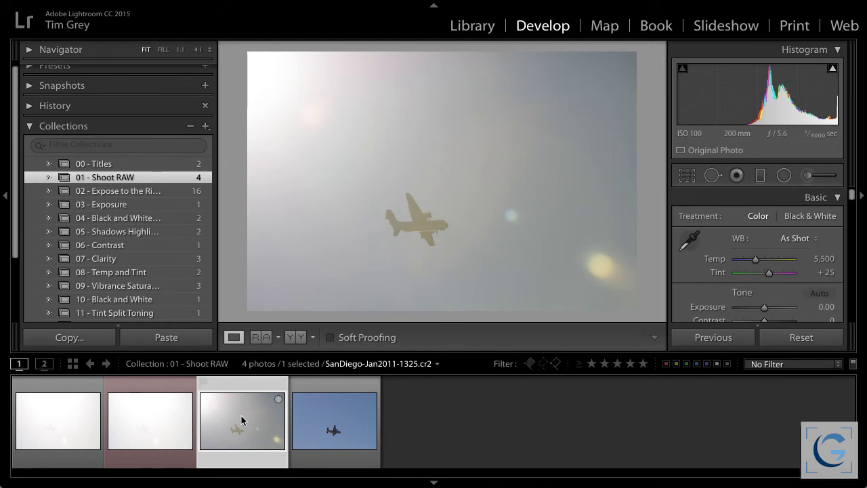
{"action": "left_click", "coordinate": [71, 413]}
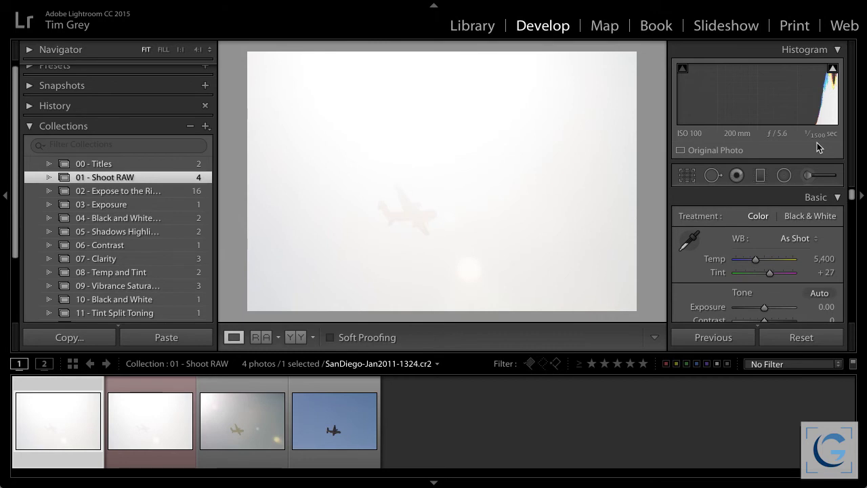
{"action": "left_click", "coordinate": [342, 415]}
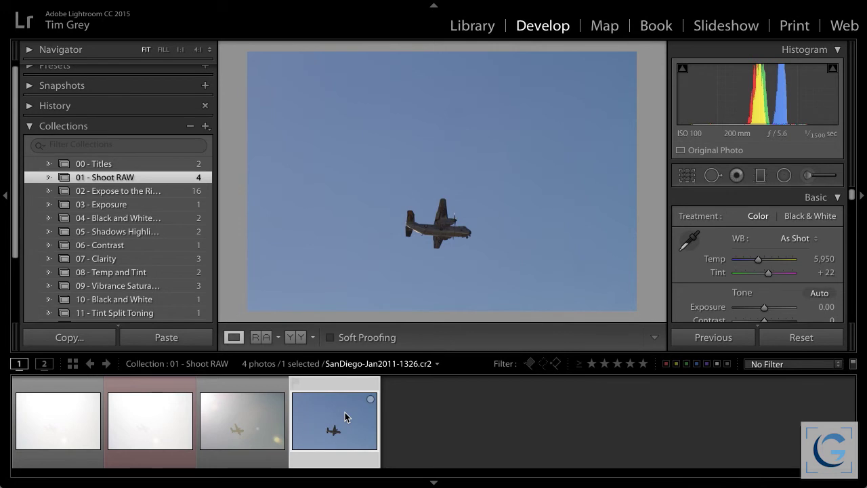
{"action": "left_click", "coordinate": [86, 403]}
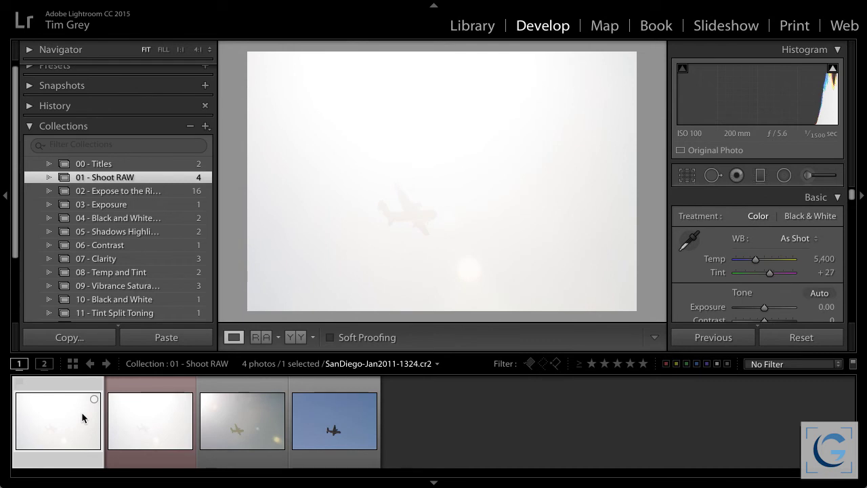
{"action": "left_click", "coordinate": [153, 419]}
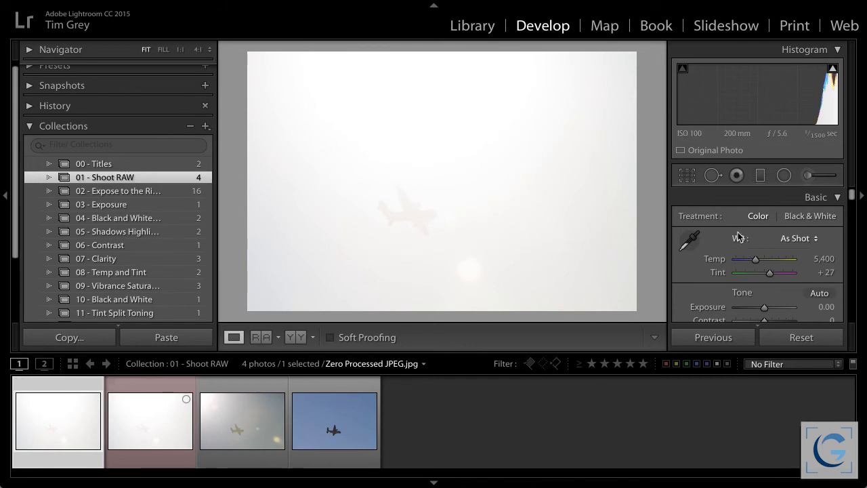
- Set Exposure −2.25, Highlights −39, Shadows −15, Whites +9, Blacks −66, checking clipping with Alt
{"action": "scroll", "coordinate": [799, 244], "scroll_direction": "down", "scroll_amount": 3}
{"action": "left_click_drag", "start_coordinate": [771, 237], "coordinate": [752, 238]}
{"action": "left_click_drag", "start_coordinate": [764, 306], "coordinate": [753, 265]}
{"action": "key", "text": "alt"}
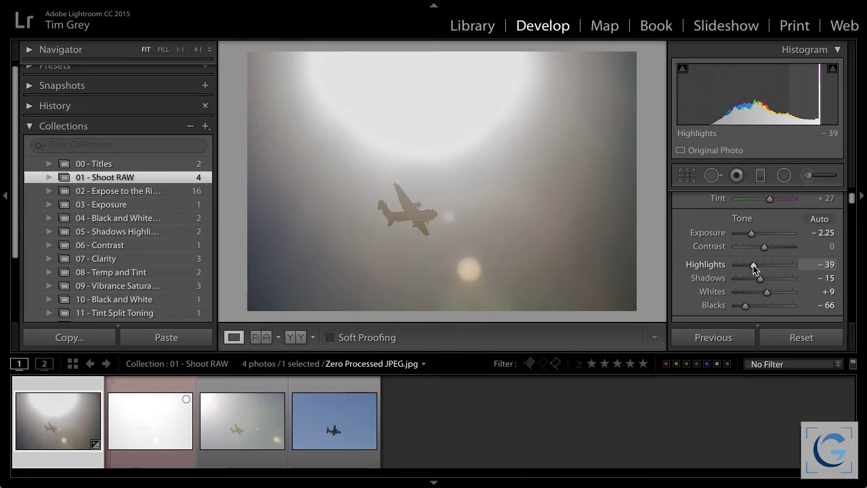
{"action": "left_click", "coordinate": [149, 419]}
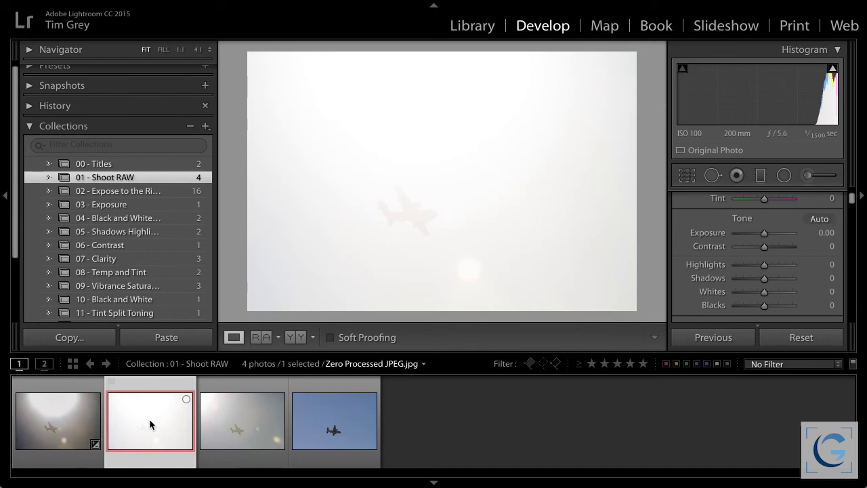
{"action": "left_click", "coordinate": [54, 409]}
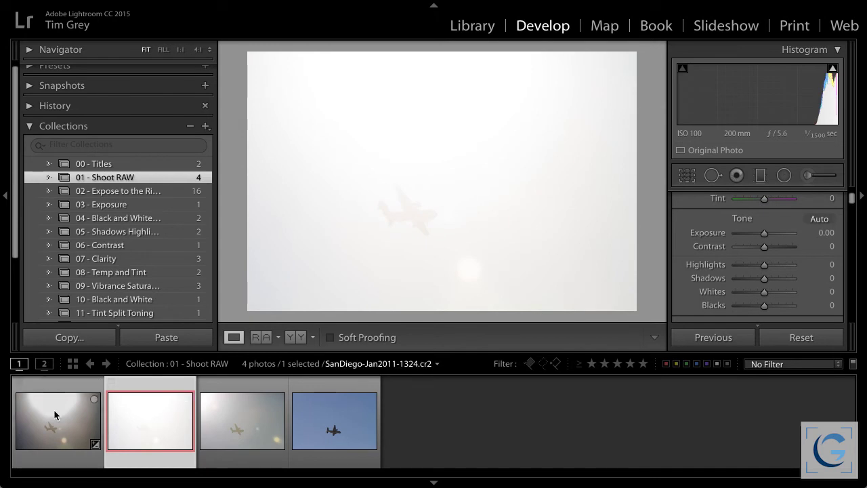
- Select both airplane photos and synchronize the tone settings onto the second one
{"action": "left_click", "coordinate": [132, 408], "text": "ctrl"}
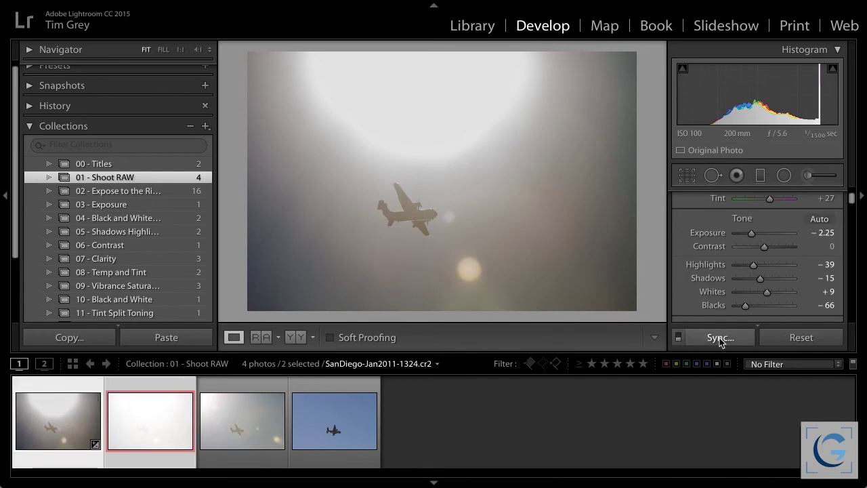
{"action": "left_click", "coordinate": [720, 339]}
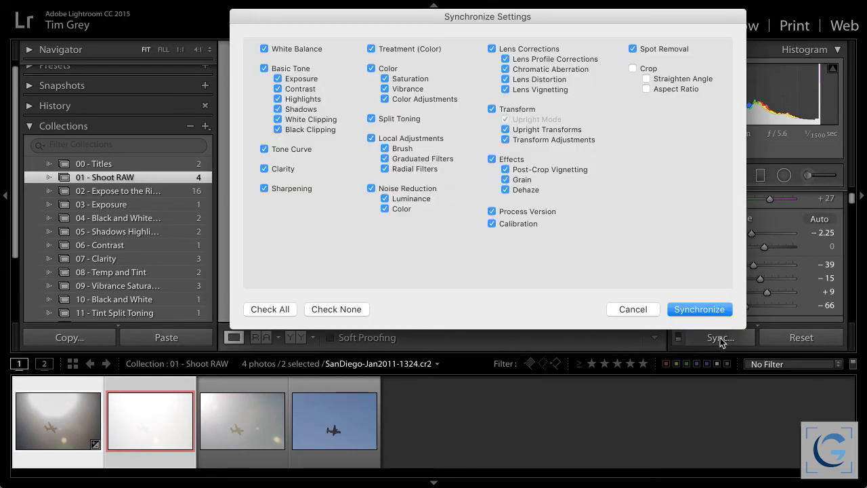
{"action": "left_click", "coordinate": [700, 310]}
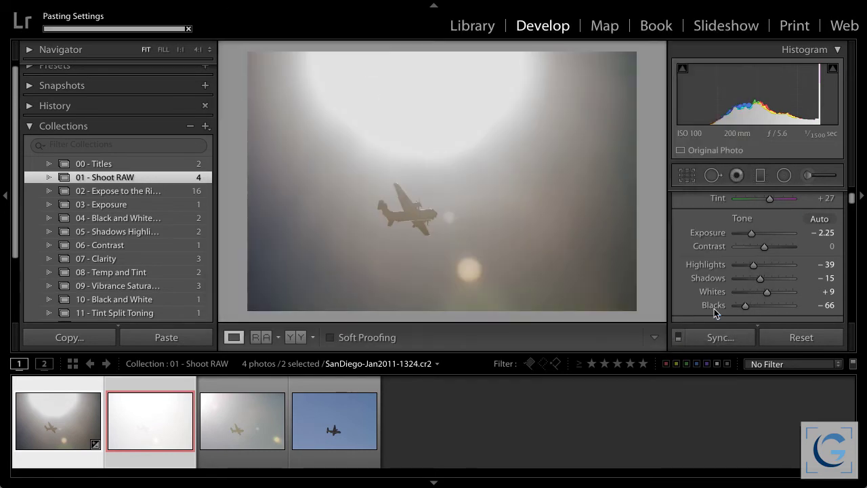
{"action": "left_click", "coordinate": [275, 399]}
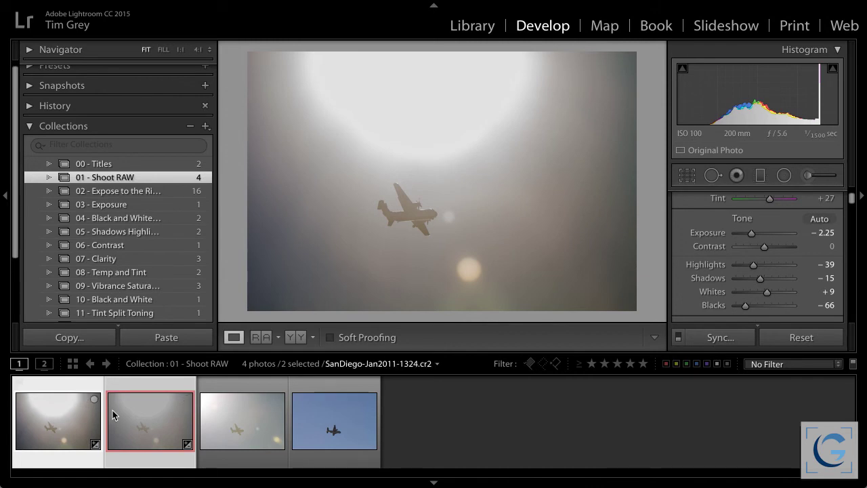
{"action": "left_click", "coordinate": [148, 388]}
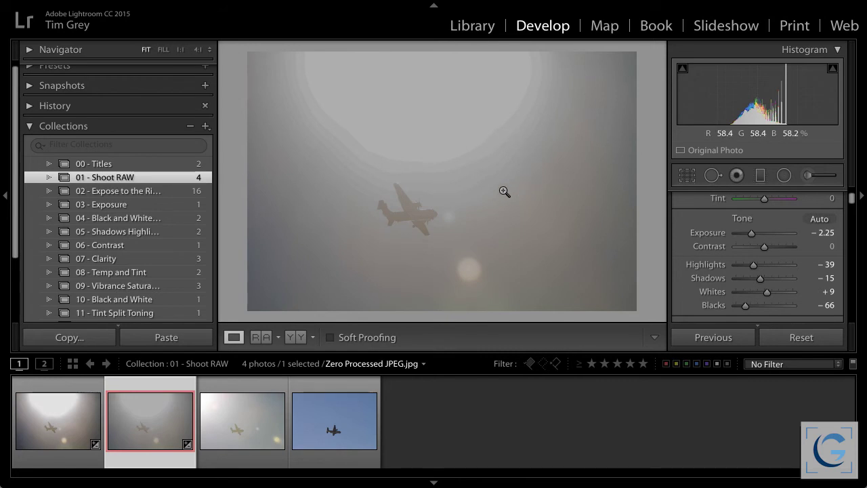
{"action": "left_click", "coordinate": [42, 424]}
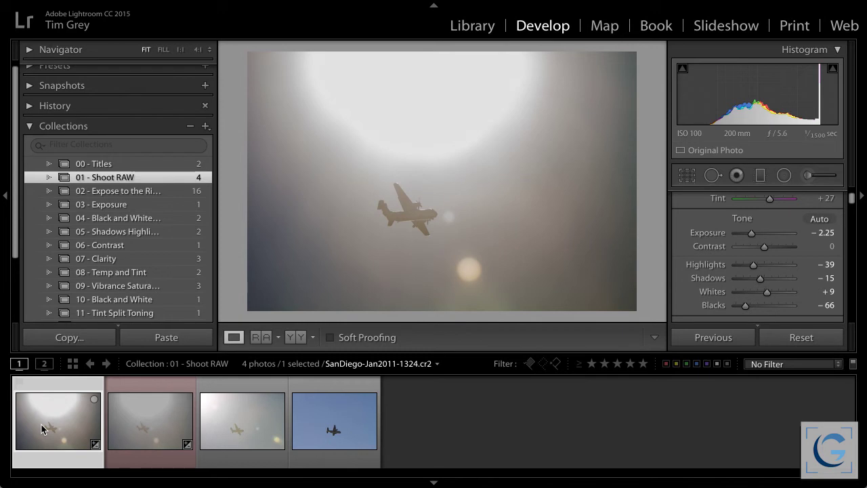
- Step to the JPEG copy, then open the 02 - Expose to the Right collection
{"action": "key", "text": "ctrl+shift+v"}
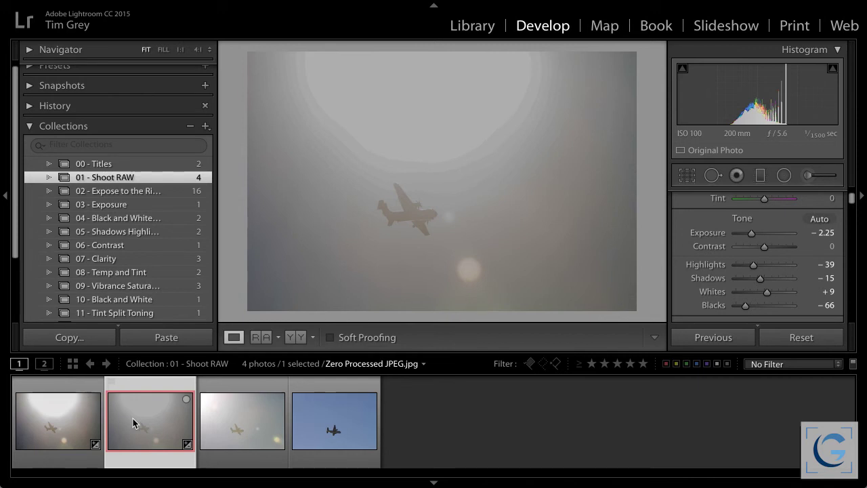
{"action": "left_click", "coordinate": [153, 195]}
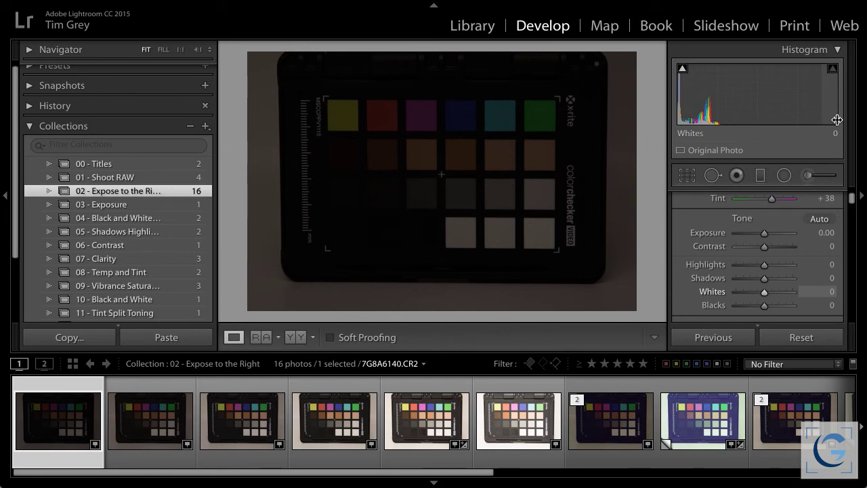
- Advance through the bracketed ColorChecker exposures until 7G8A6144 is shown
{"action": "key", "text": "Right"}
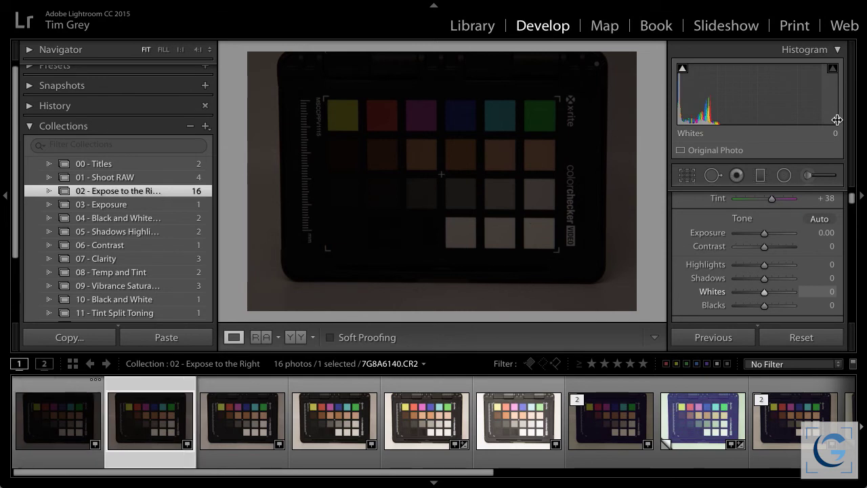
{"action": "key", "text": "Right"}
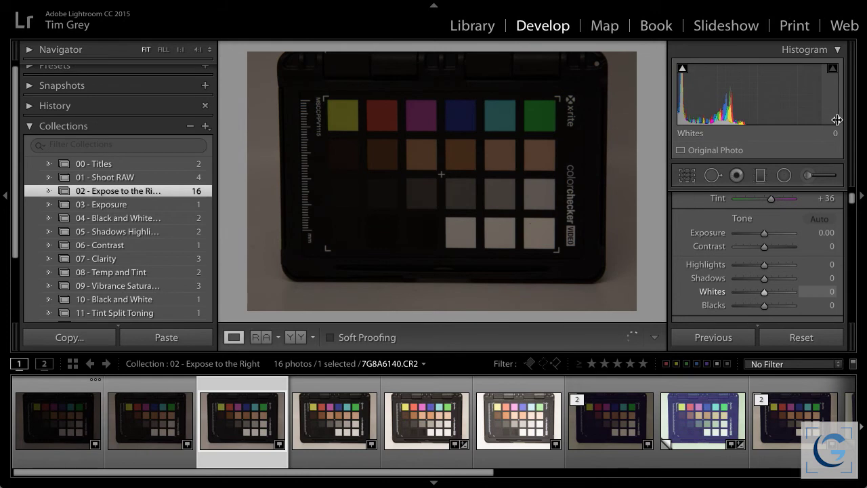
{"action": "key", "text": "Right"}
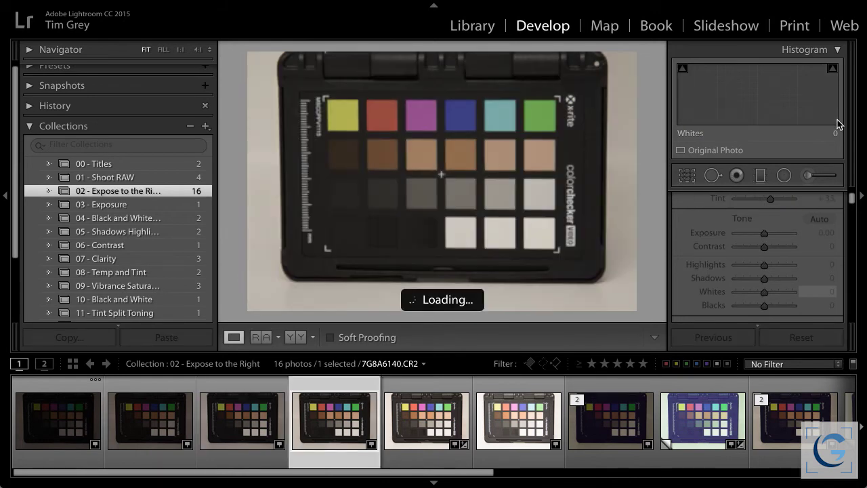
{"action": "key", "text": "Right"}
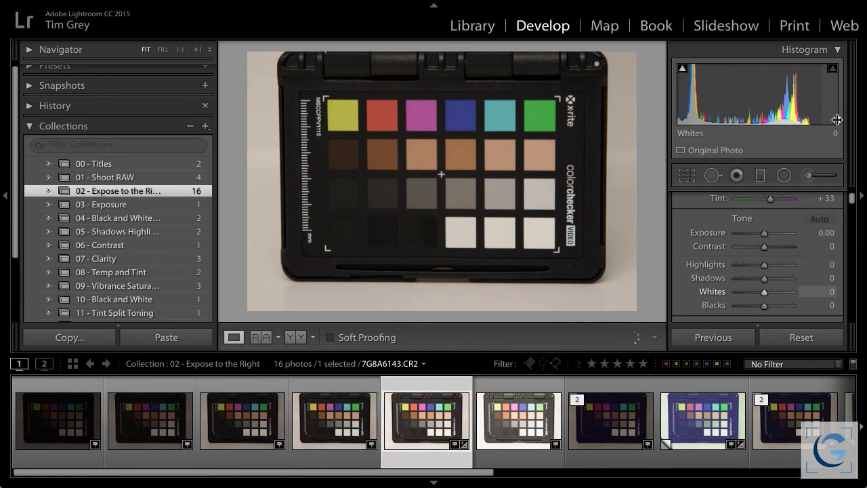
{"action": "key", "text": "Right"}
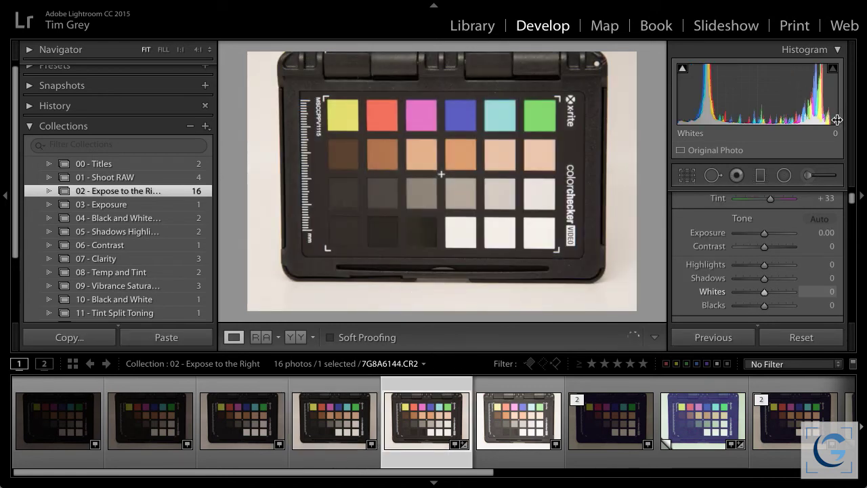
- Switch to the Library Grid and filter the collection to master photos only (11 of 16)
{"action": "left_click", "coordinate": [473, 29]}
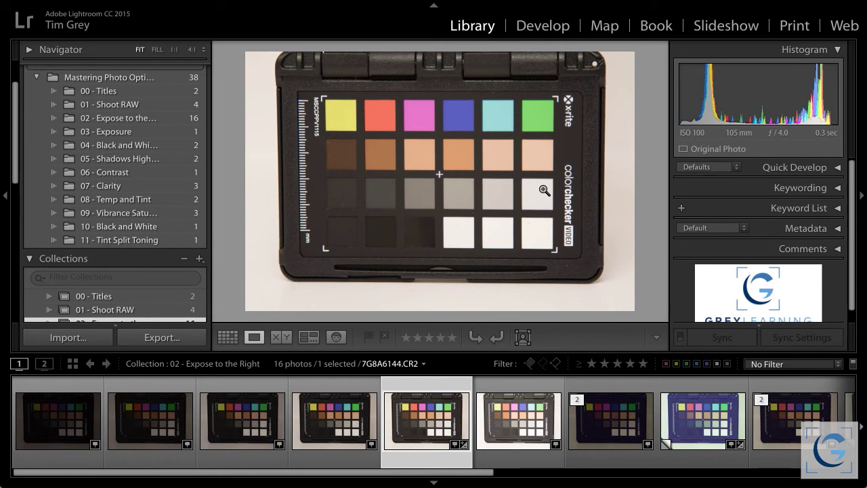
{"action": "key", "text": "g"}
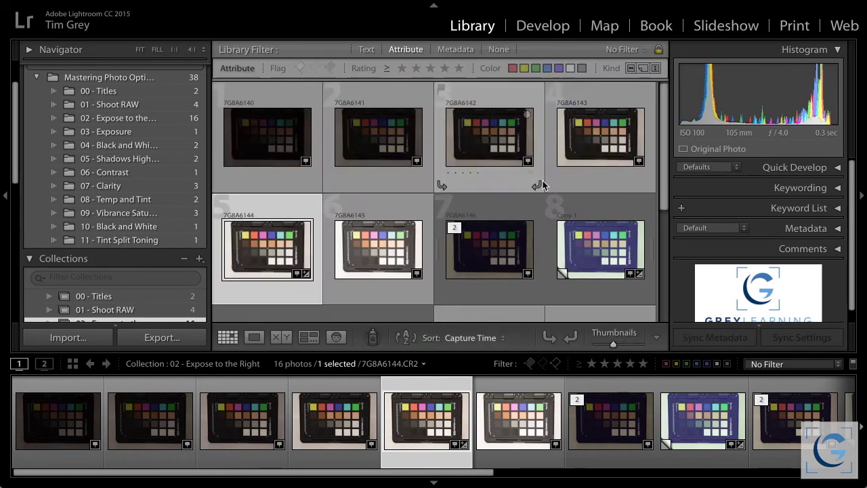
{"action": "left_click", "coordinate": [630, 69]}
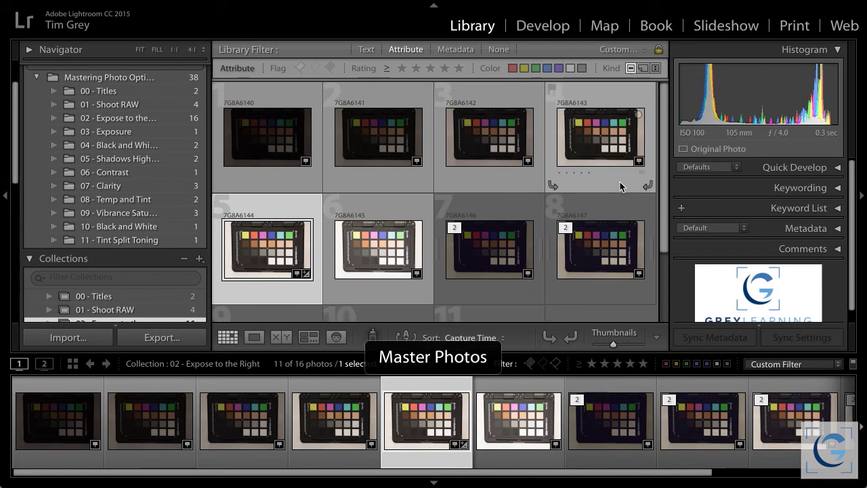
{"action": "scroll", "coordinate": [621, 183], "scroll_direction": "down", "scroll_amount": 1}
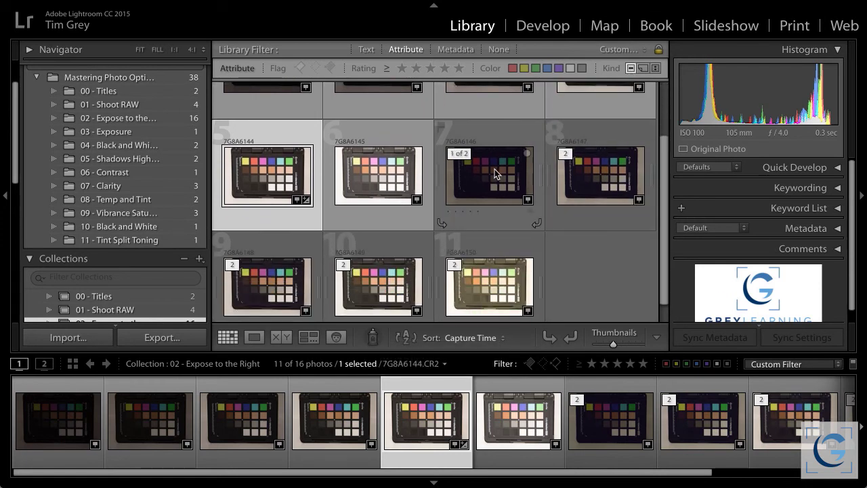
- Open 7G8A6146 in Loupe and compare the ISO 16000 exposures up to 7G8A6150
{"action": "left_click", "coordinate": [495, 173]}
{"action": "double_click", "coordinate": [495, 172]}
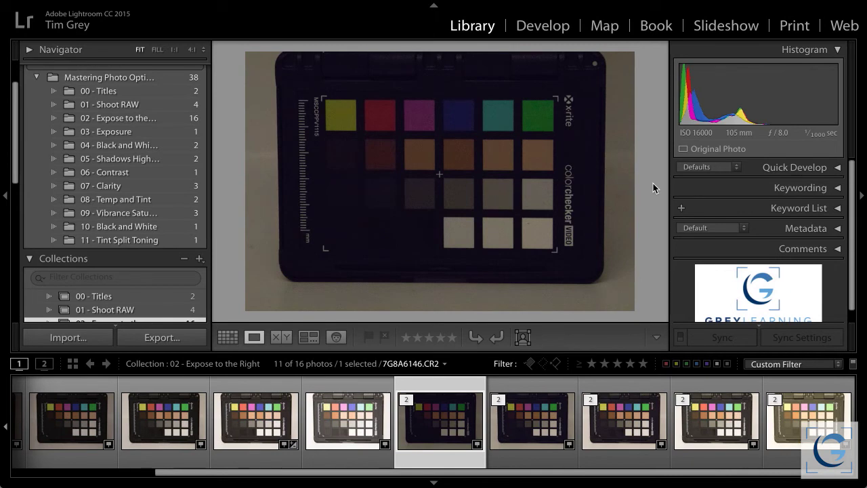
{"action": "key", "text": "Right"}
{"action": "key", "text": "Right"}
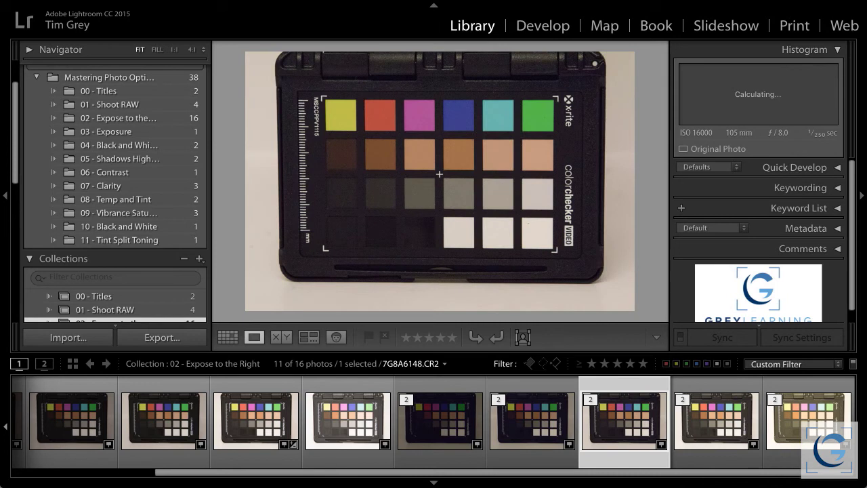
{"action": "key", "text": "Right"}
{"action": "key", "text": "Right"}
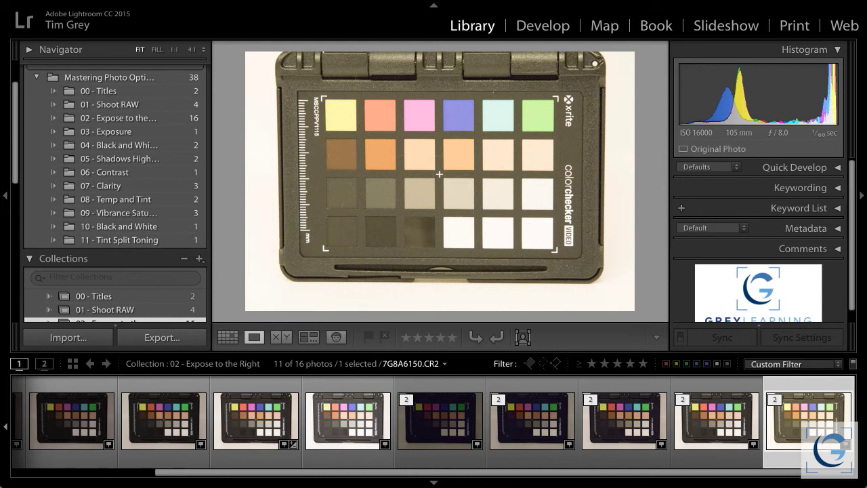
{"action": "key", "text": "Left"}
{"action": "key", "text": "Left"}
{"action": "key", "text": "Left"}
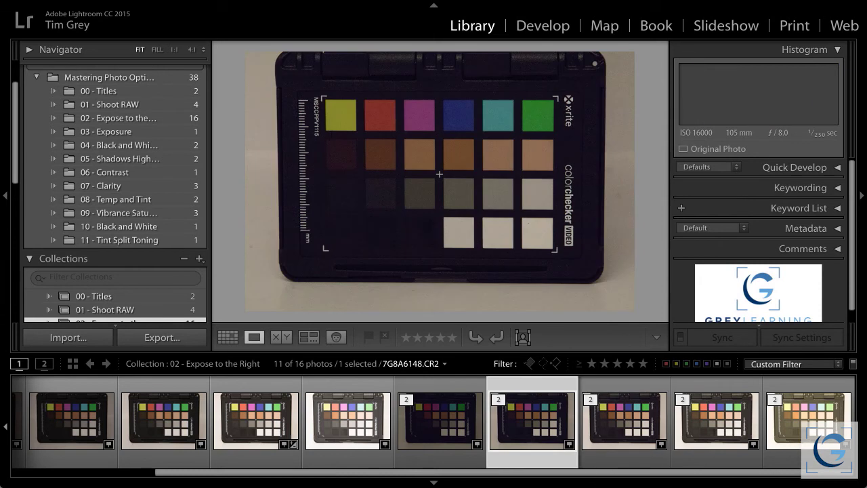
{"action": "key", "text": "Left"}
{"action": "key", "text": "Right"}
{"action": "key", "text": "Right"}
{"action": "key", "text": "Right"}
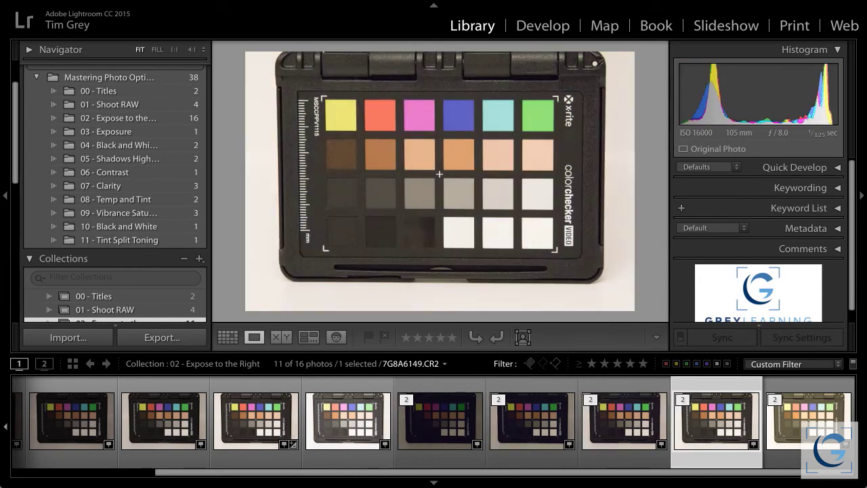
{"action": "key", "text": "Left"}
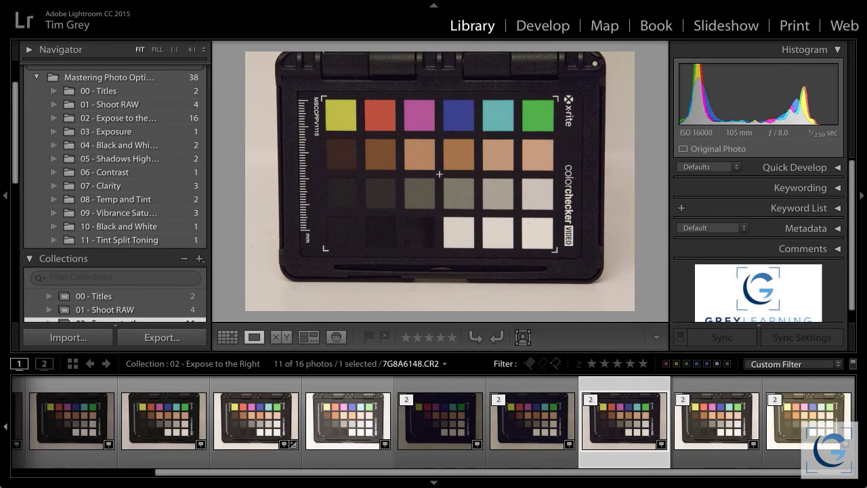
- Back in Grid, filter to the 5 virtual copies and open 7G8A6146 Copy 1
{"action": "key", "text": "g"}
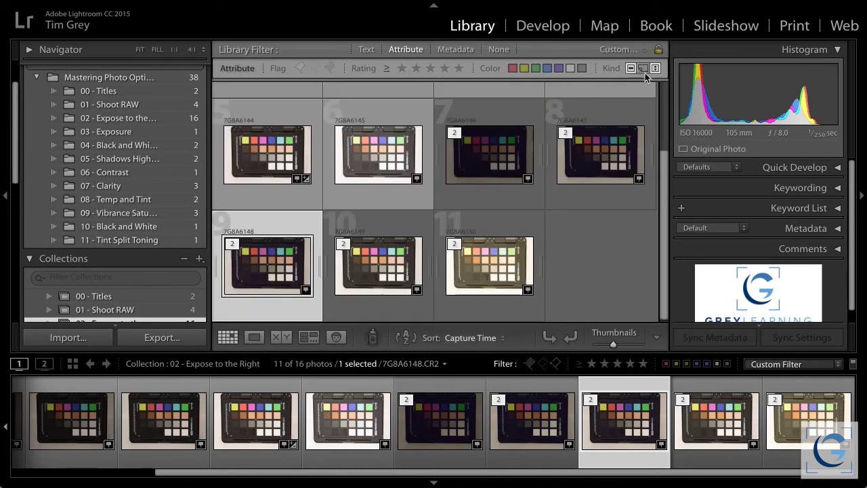
{"action": "left_click", "coordinate": [632, 68]}
{"action": "left_click", "coordinate": [631, 68]}
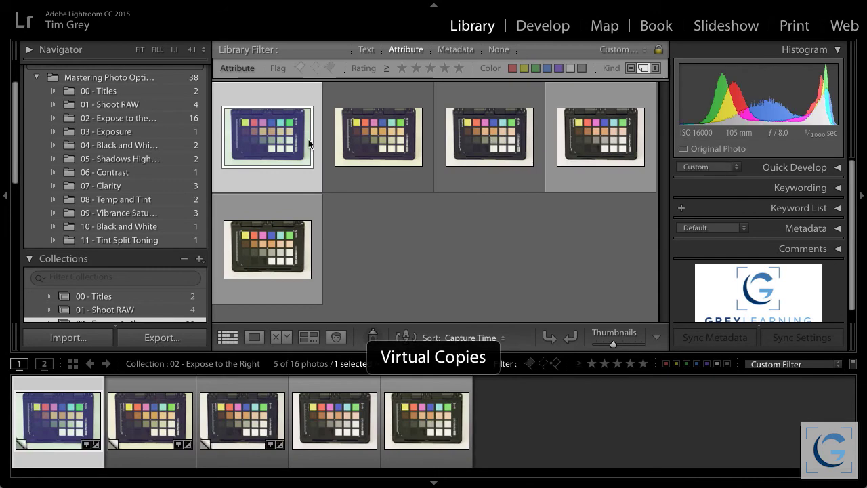
{"action": "double_click", "coordinate": [275, 134]}
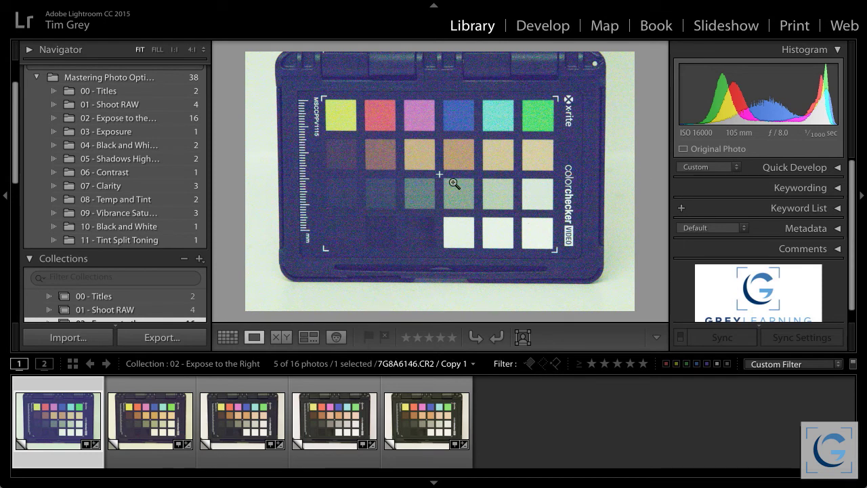
- Zoom to 1:1 and compare the virtual copies 7G8A6146 through 7G8A6150
{"action": "left_click", "coordinate": [440, 176]}
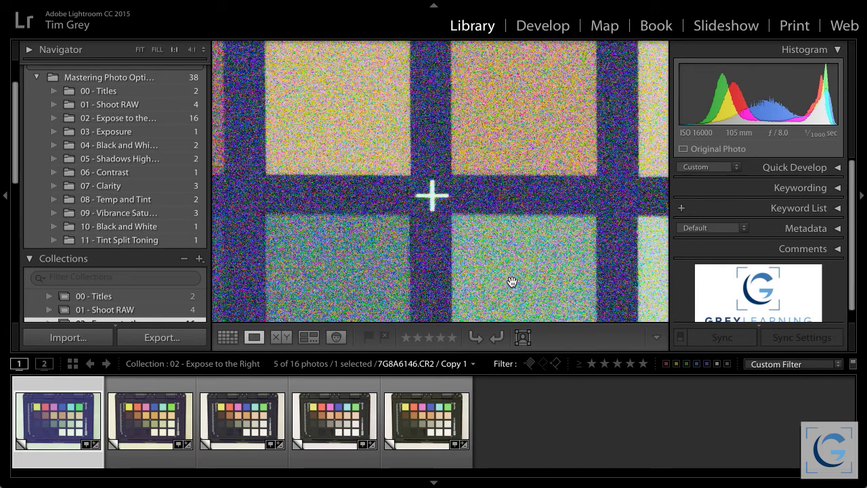
{"action": "key", "text": "Right"}
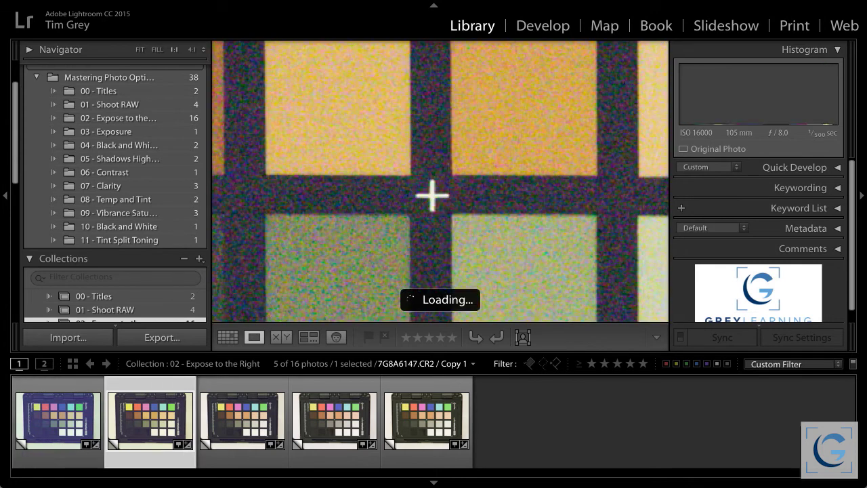
{"action": "key", "text": "Right"}
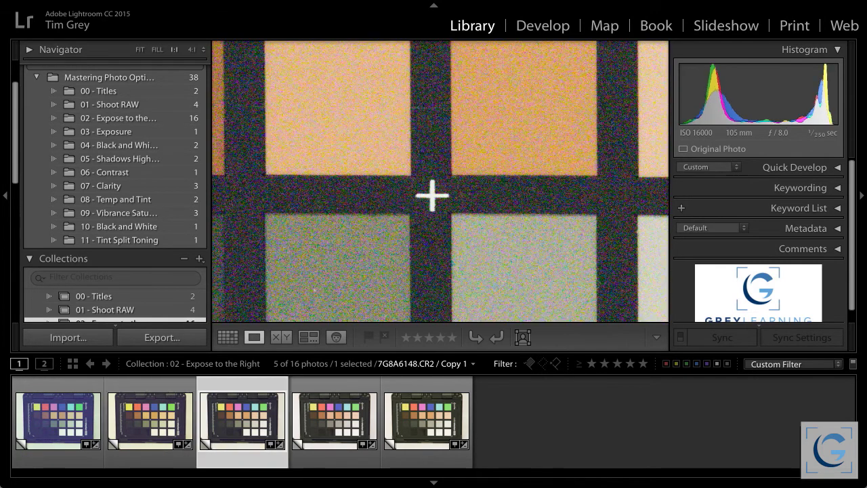
{"action": "key", "text": "Right"}
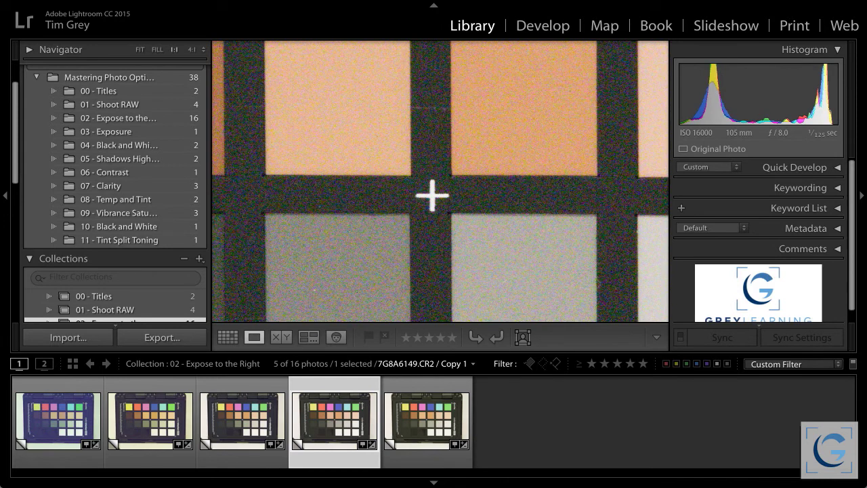
{"action": "key", "text": "Right"}
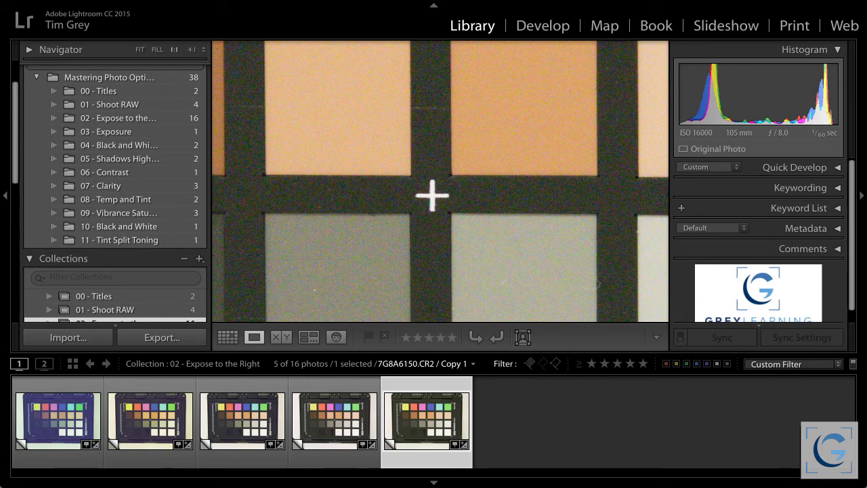
{"action": "key", "text": "Left"}
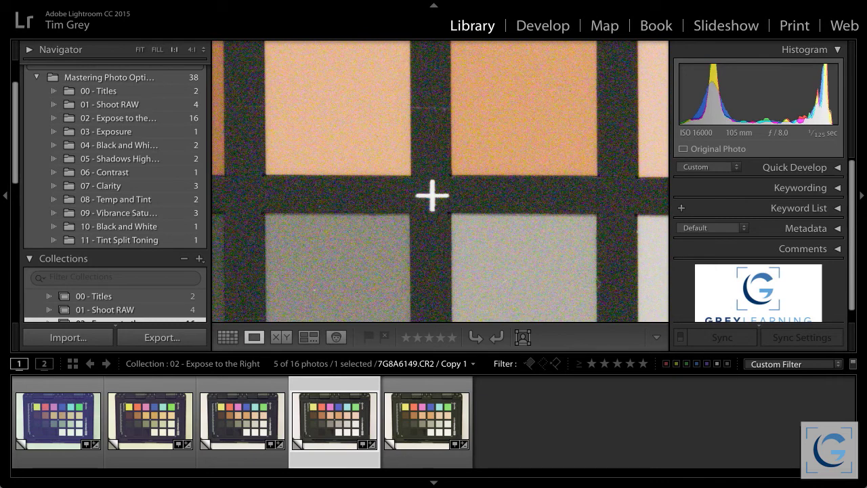
{"action": "key", "text": "Left"}
{"action": "key", "text": "Left"}
{"action": "key", "text": "Left"}
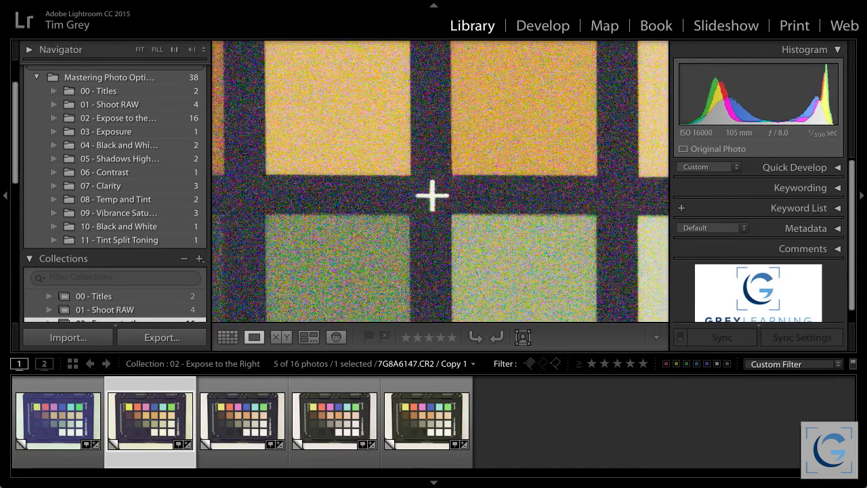
{"action": "key", "text": "Left"}
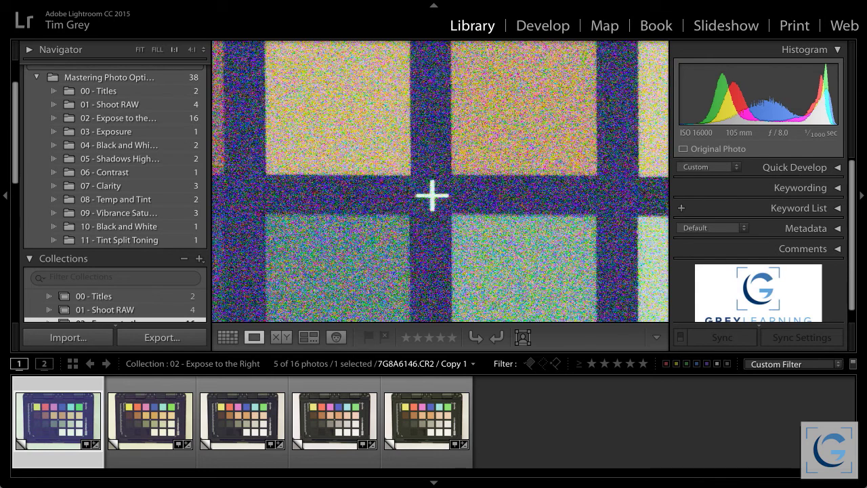
- Clear the filter to show all 16 photos and fit the master 7G8A6146 in view
{"action": "key", "text": "g"}
{"action": "left_click", "coordinate": [643, 68]}
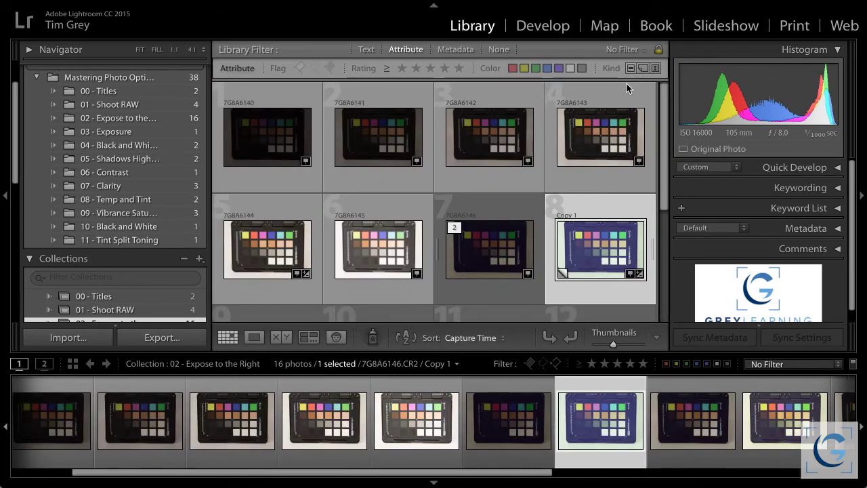
{"action": "double_click", "coordinate": [489, 235]}
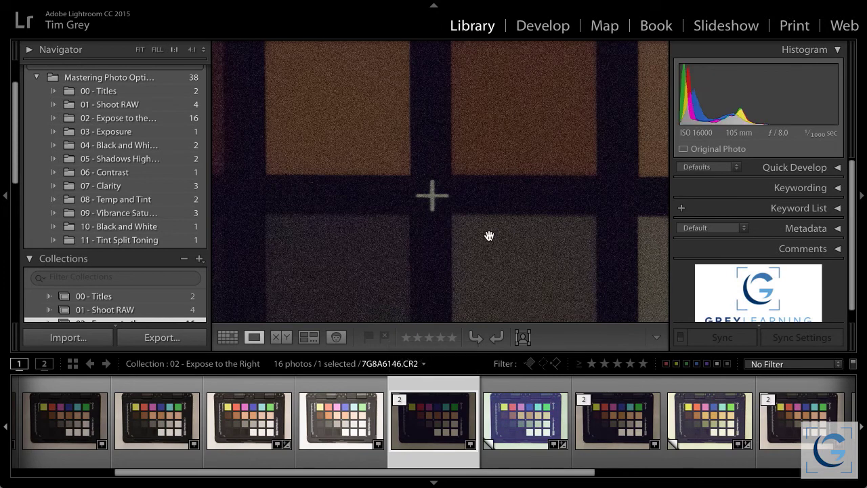
{"action": "left_click", "coordinate": [489, 235]}
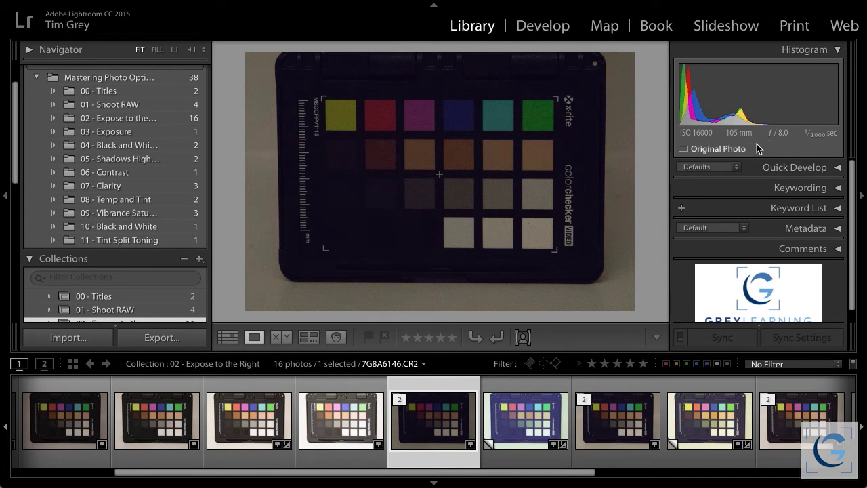
- Open the rose 7G8A0534 from 03 - Exposure in Develop, hide the module bar, reveal Basic
{"action": "left_click", "coordinate": [125, 136]}
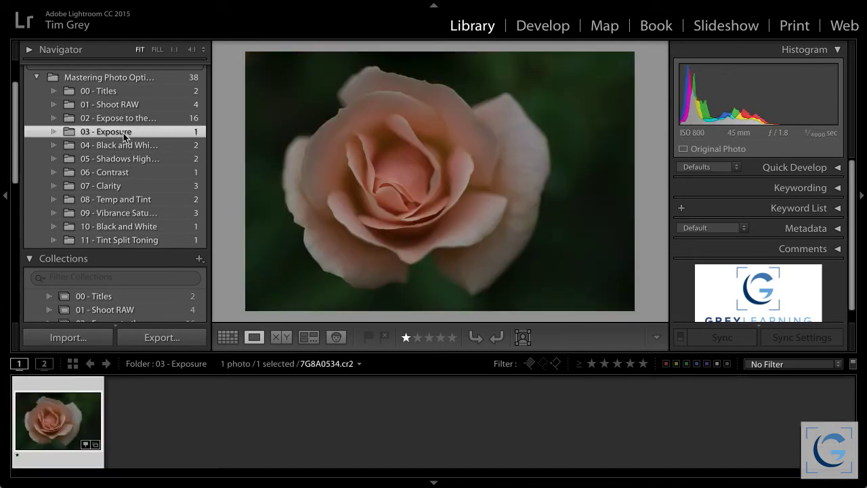
{"action": "left_click", "coordinate": [535, 29]}
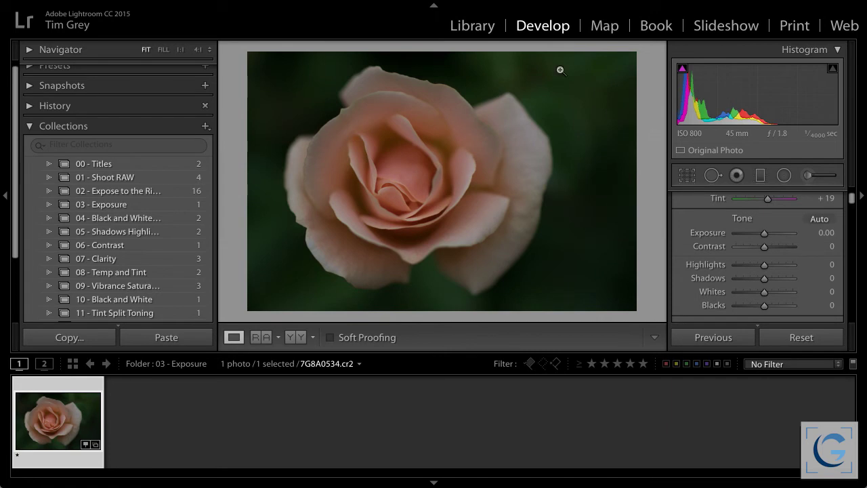
{"action": "left_click", "coordinate": [435, 6]}
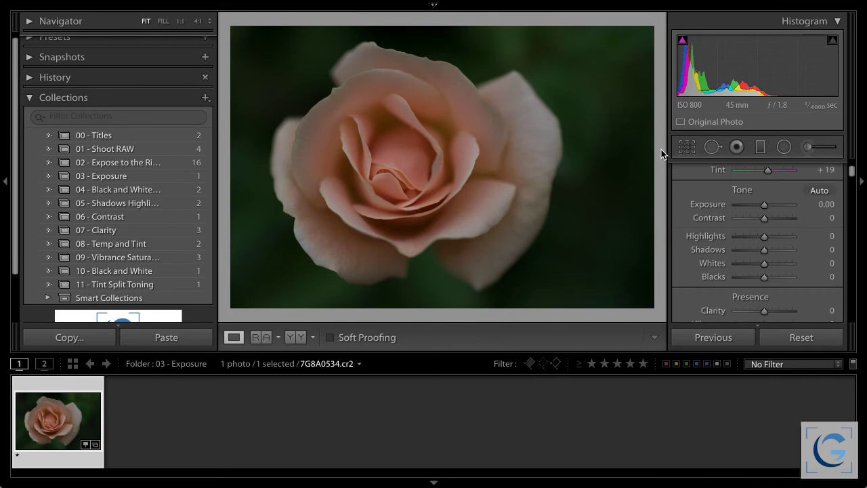
{"action": "scroll", "coordinate": [727, 212], "scroll_direction": "up", "scroll_amount": 3}
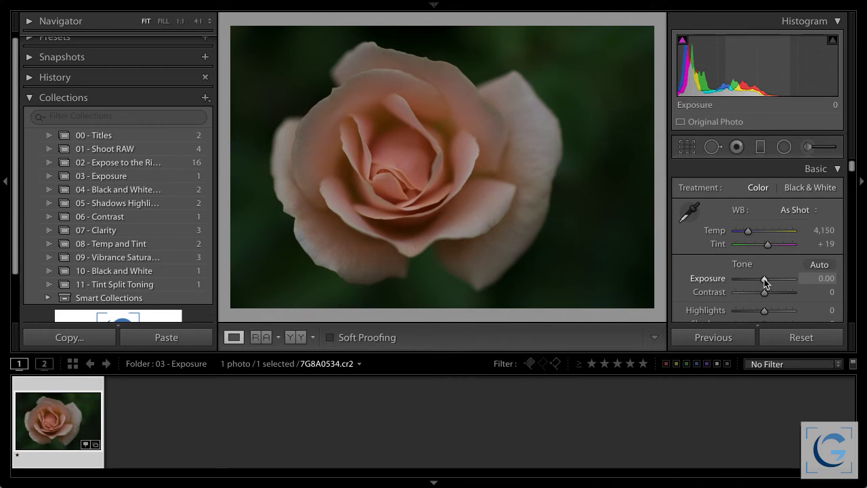
- Brighten the rose to Exposure +0.75, then open the 04 - Black and White Point skyline photo
{"action": "left_click_drag", "start_coordinate": [764, 279], "coordinate": [769, 279]}
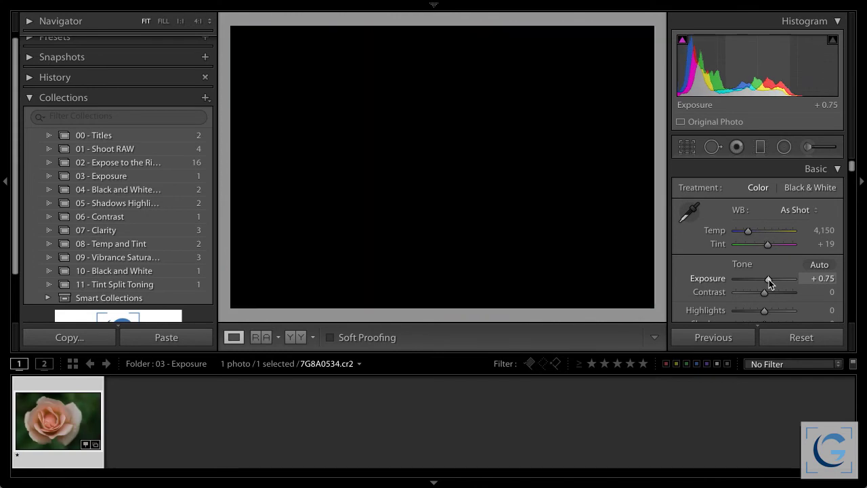
{"action": "mouse_move", "coordinate": [769, 279]}
{"action": "left_mouse_down"}
{"action": "mouse_move", "coordinate": [793, 283]}
{"action": "mouse_move", "coordinate": [770, 278]}
{"action": "left_mouse_up"}
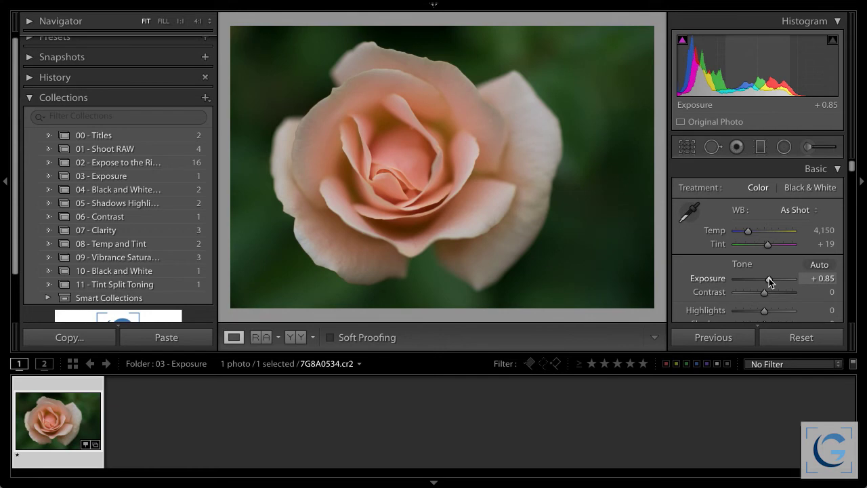
{"action": "left_click_drag", "start_coordinate": [769, 278], "coordinate": [769, 279]}
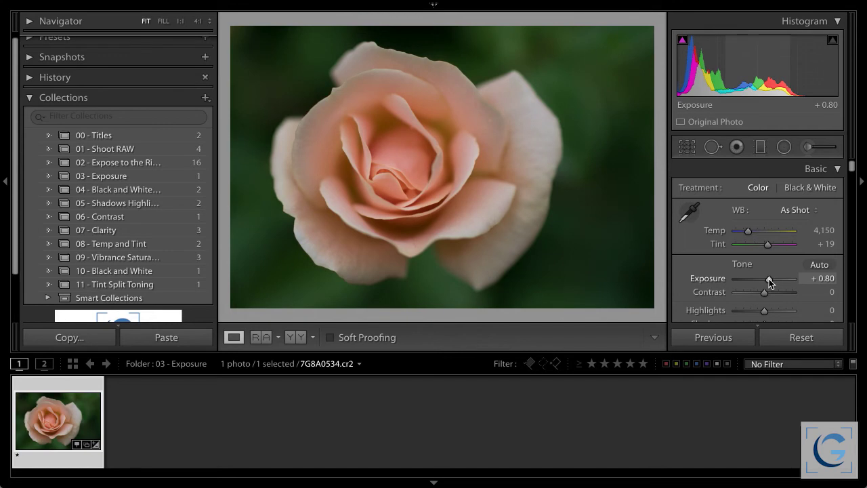
{"action": "left_click_drag", "start_coordinate": [768, 279], "coordinate": [768, 279]}
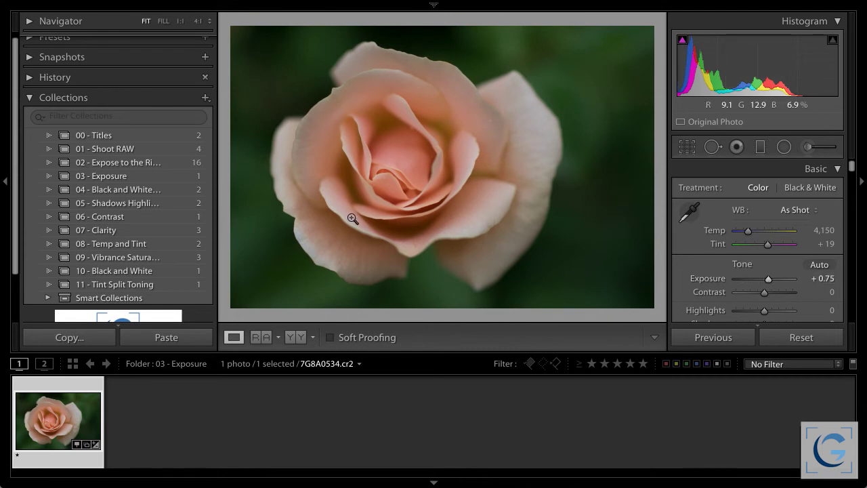
{"action": "left_click", "coordinate": [108, 189]}
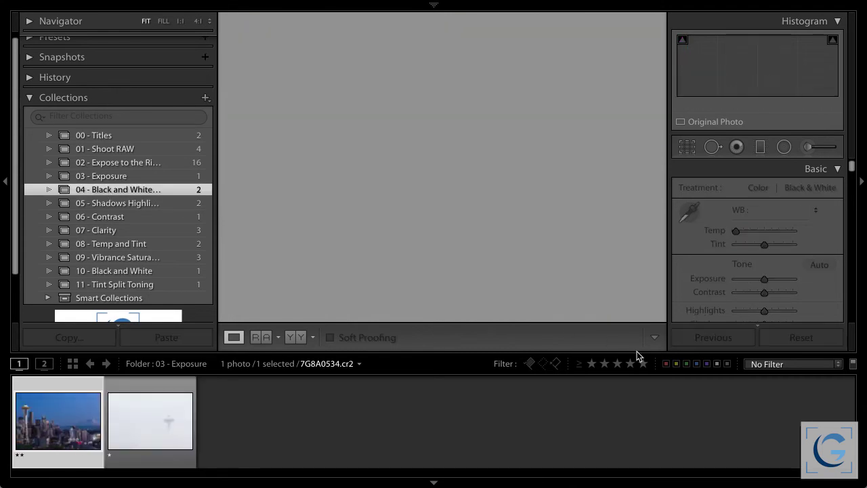
- Collapse the left panel and hide the filmstrip so the skyline photo fills more of the screen
{"action": "left_click", "coordinate": [7, 183]}
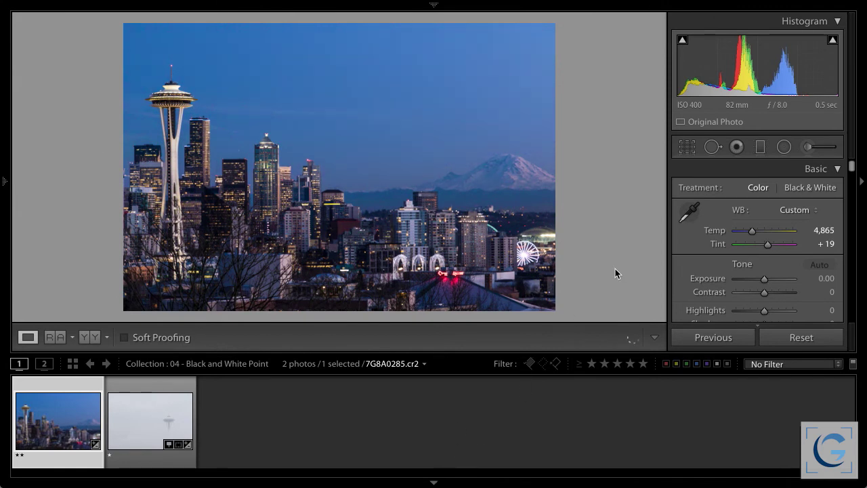
{"action": "key", "text": "F6"}
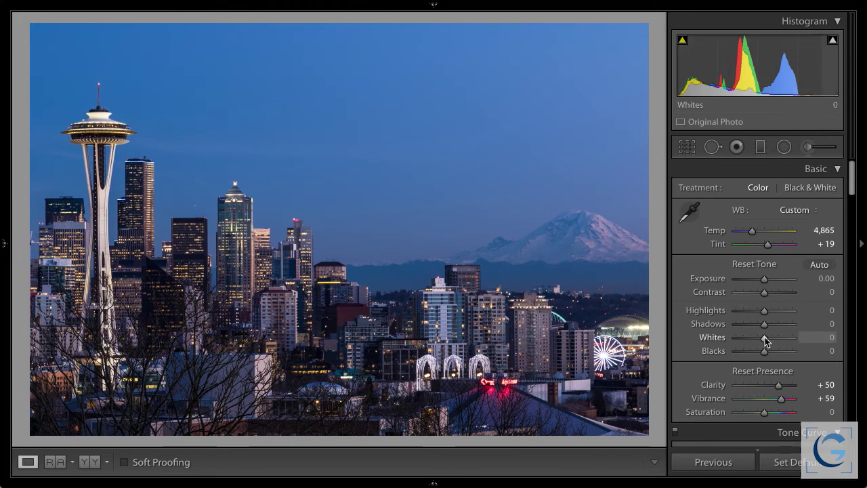
{"action": "left_click", "coordinate": [765, 338], "text": "alt"}
{"action": "mouse_move", "coordinate": [765, 340]}
{"action": "left_mouse_down"}
{"action": "mouse_move", "coordinate": [793, 339]}
{"action": "mouse_move", "coordinate": [765, 338]}
{"action": "left_mouse_up"}
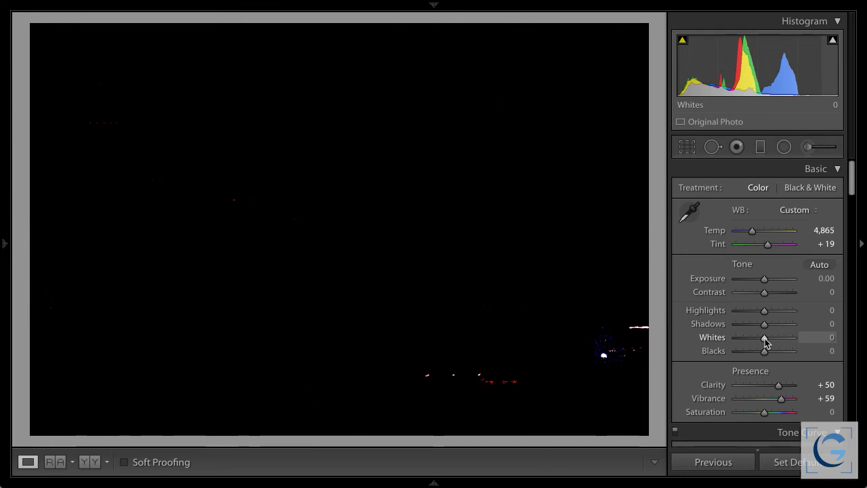
{"action": "mouse_move", "coordinate": [765, 338]}
{"action": "left_mouse_down"}
{"action": "mouse_move", "coordinate": [732, 339]}
{"action": "mouse_move", "coordinate": [763, 337]}
{"action": "left_mouse_up"}
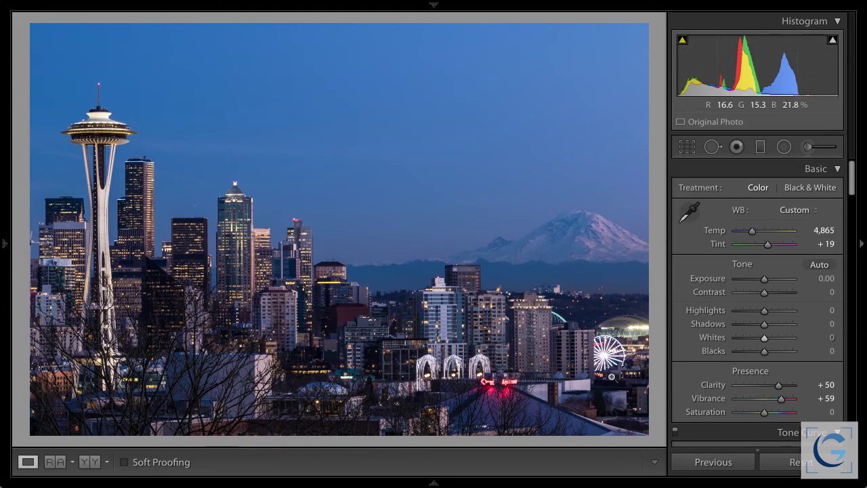
- Check Whites clipping, set the skyline's Blacks to +2, and open the foggy Space Needle photo 7G8A0193
{"action": "mouse_move", "coordinate": [762, 339]}
{"action": "left_mouse_down"}
{"action": "mouse_move", "coordinate": [762, 352]}
{"action": "mouse_move", "coordinate": [745, 354]}
{"action": "mouse_move", "coordinate": [765, 345]}
{"action": "left_mouse_up"}
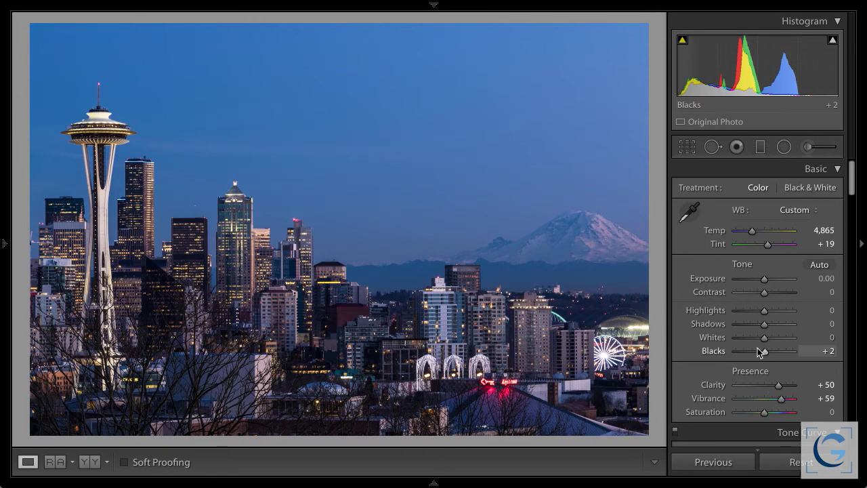
{"action": "mouse_move", "coordinate": [438, 484]}
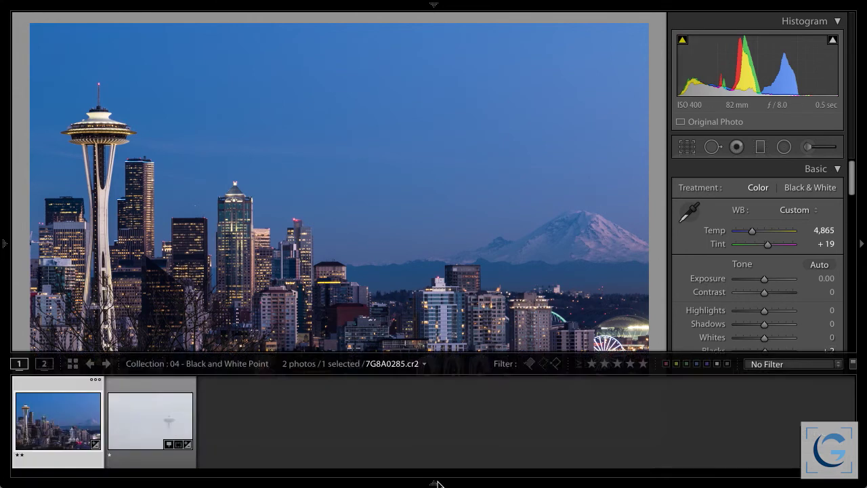
{"action": "left_click", "coordinate": [169, 425]}
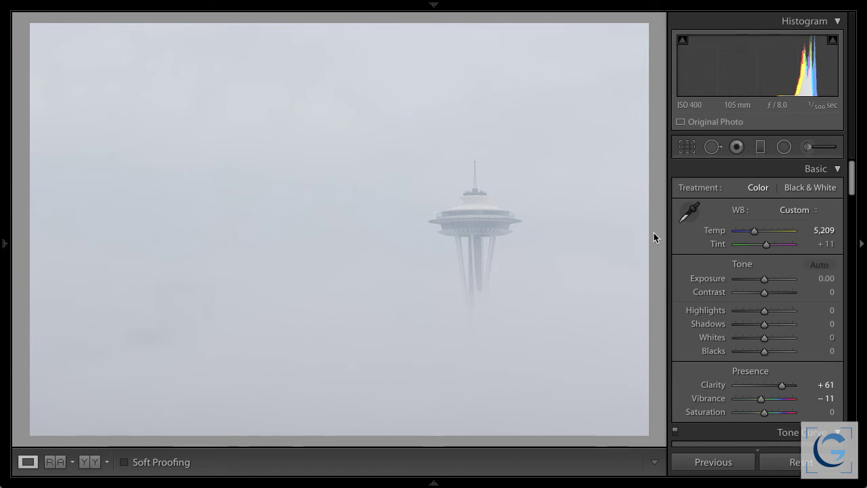
{"action": "left_click_drag", "start_coordinate": [767, 339], "coordinate": [750, 352]}
{"action": "left_click", "coordinate": [765, 352], "text": "alt"}
{"action": "left_click_drag", "start_coordinate": [745, 352], "coordinate": [731, 354]}
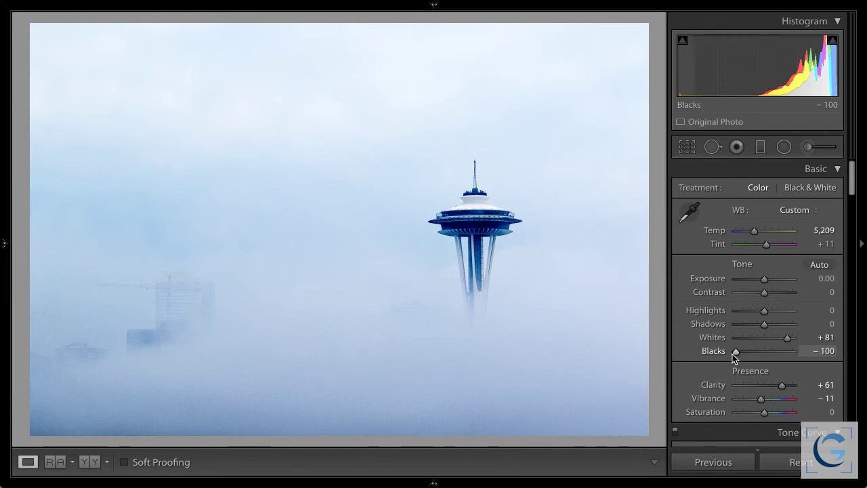
{"action": "double_click", "coordinate": [735, 351]}
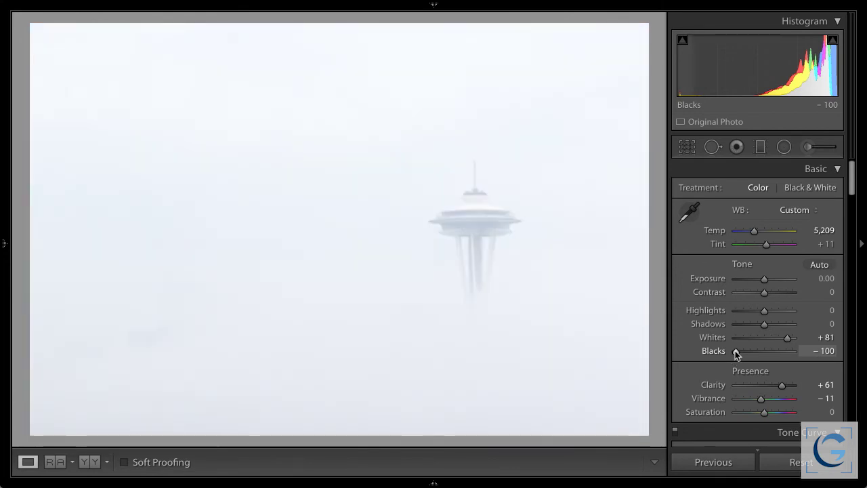
{"action": "double_click", "coordinate": [787, 339]}
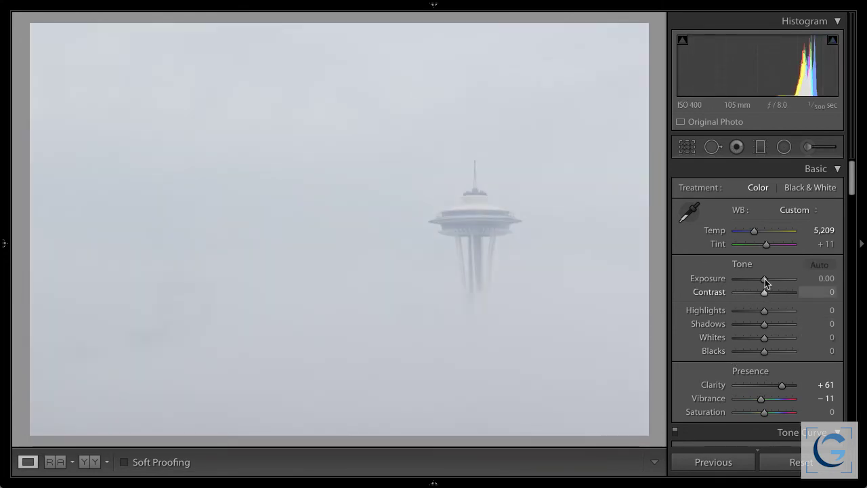
- Set the foggy Space Needle photo's Exposure to +0.50 and Shadows to −35
{"action": "left_click_drag", "start_coordinate": [764, 278], "coordinate": [767, 278]}
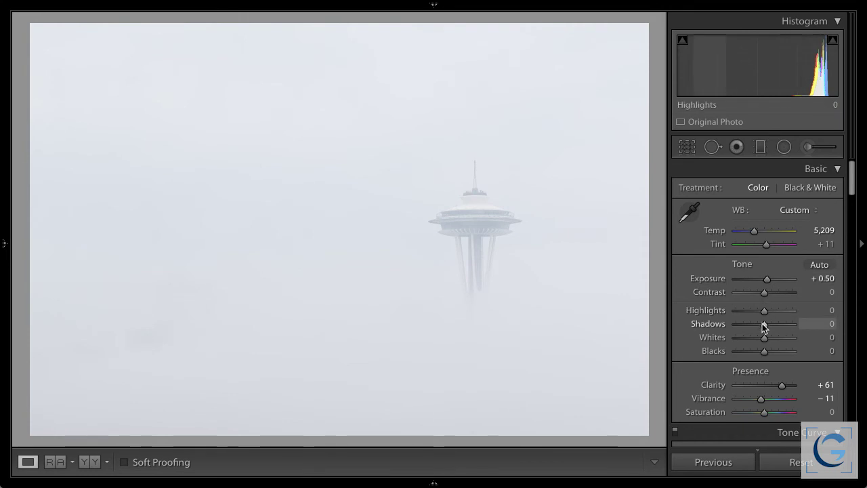
{"action": "left_click_drag", "start_coordinate": [764, 324], "coordinate": [755, 325]}
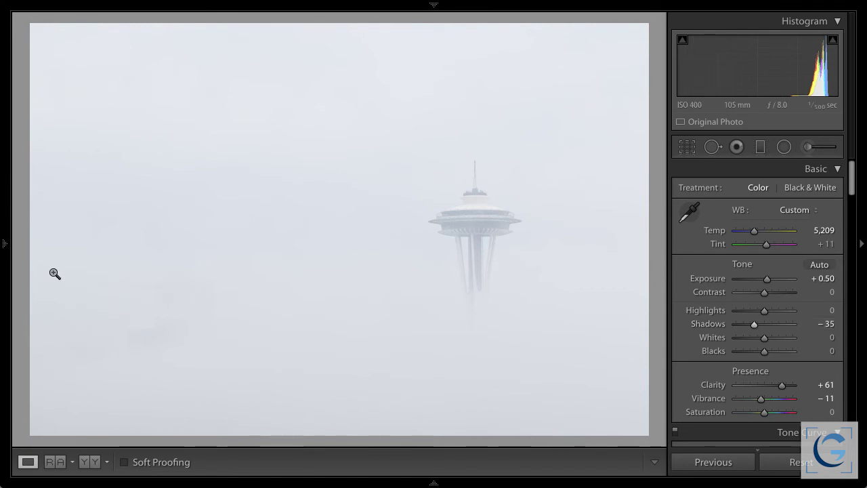
- Open the 05 - Shadows Highlights collection from the Collections panel
{"action": "mouse_move", "coordinate": [8, 247]}
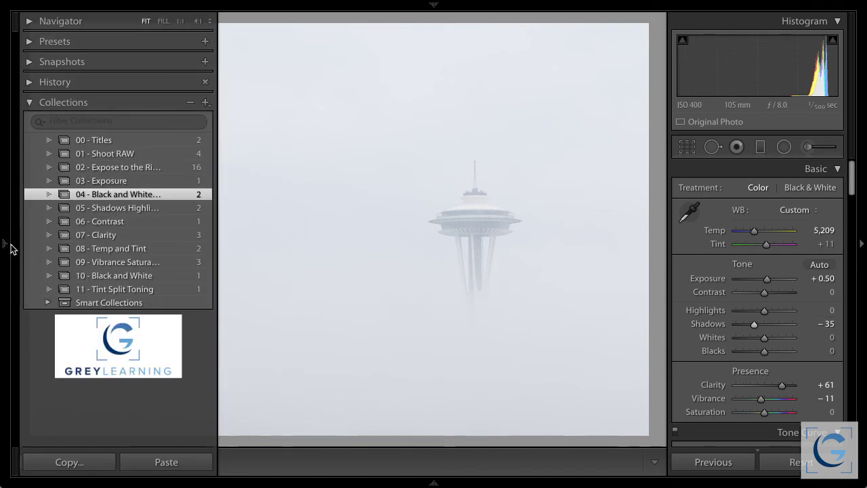
{"action": "left_click", "coordinate": [112, 208]}
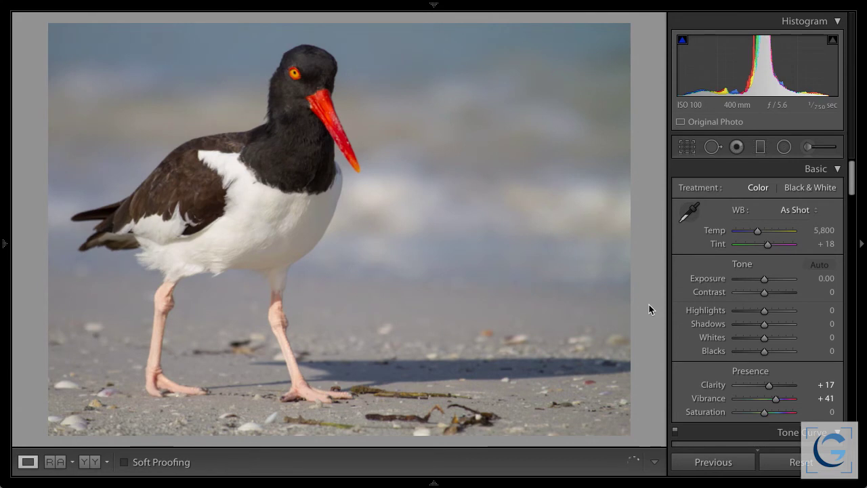
- Raise the oystercatcher photo's Whites to +27 and Blacks to +3 while checking for clipping
{"action": "mouse_move", "coordinate": [765, 337]}
{"action": "left_mouse_down"}
{"action": "mouse_move", "coordinate": [779, 337]}
{"action": "mouse_move", "coordinate": [755, 354]}
{"action": "mouse_move", "coordinate": [765, 350]}
{"action": "left_mouse_up"}
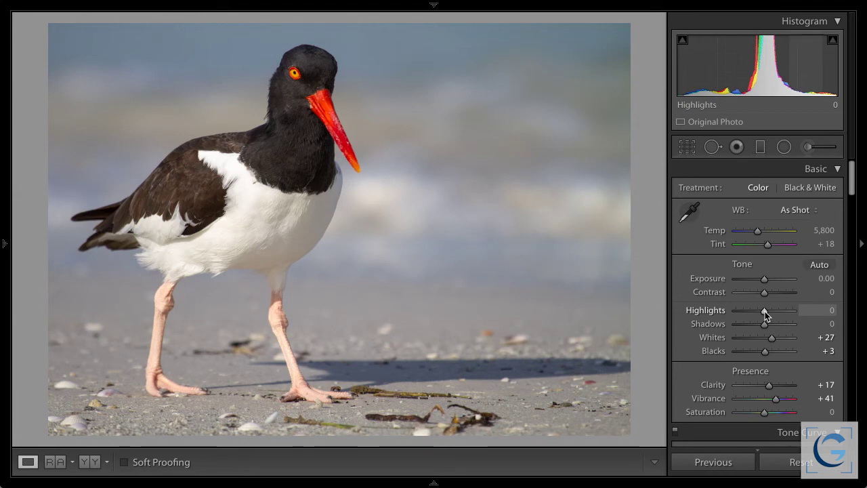
- Sweep Highlights up to +100, back to +47, then down to −73
{"action": "left_click_drag", "start_coordinate": [765, 310], "coordinate": [800, 309]}
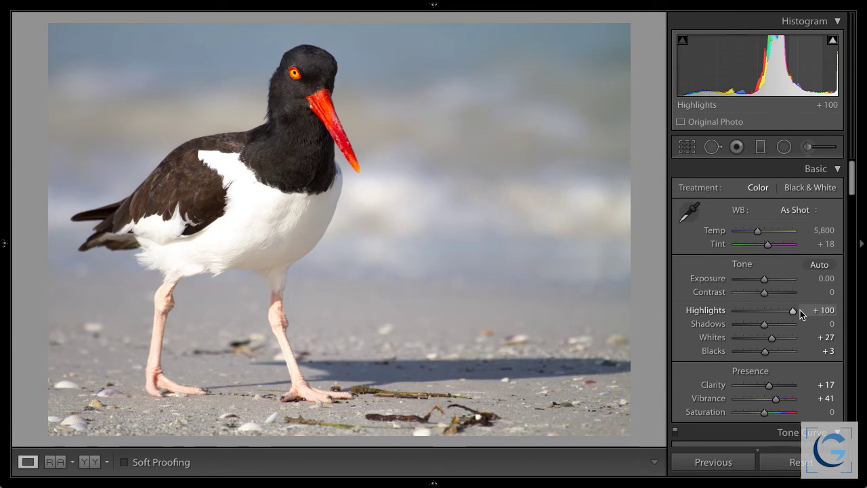
{"action": "left_click_drag", "start_coordinate": [797, 310], "coordinate": [778, 312]}
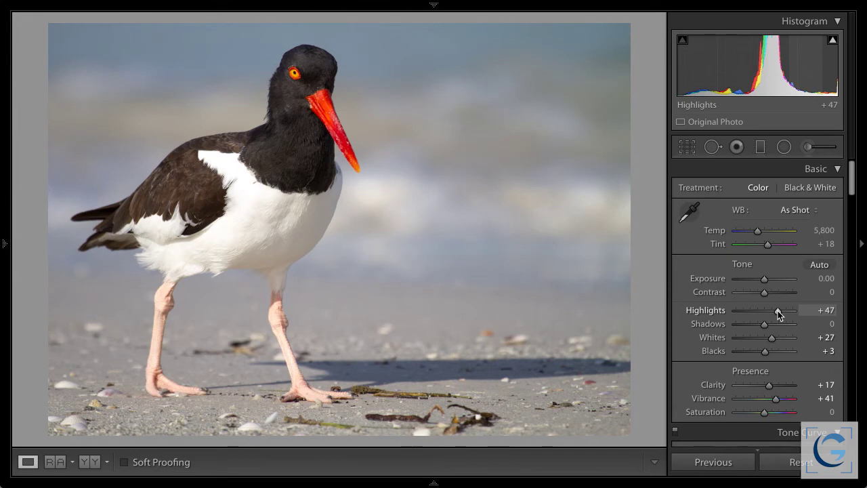
{"action": "left_click_drag", "start_coordinate": [778, 311], "coordinate": [745, 310]}
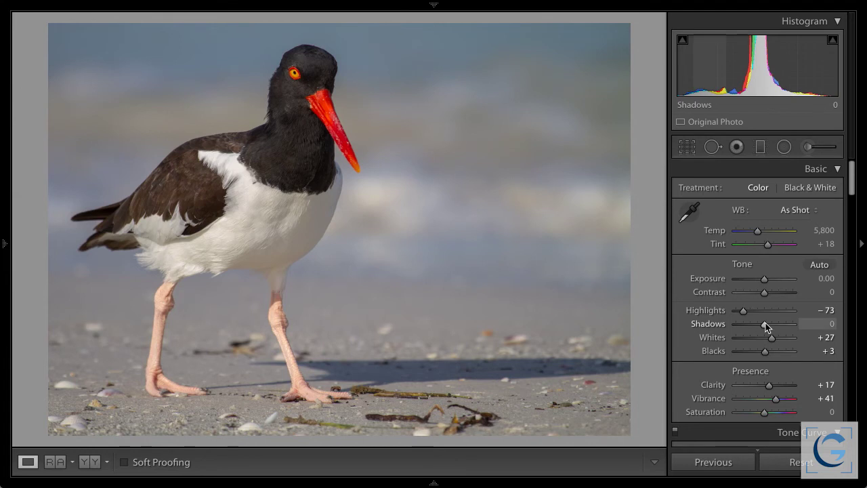
- Compare lifted and deepened Shadows on the bird photo, then fine-tune Highlights to −86
{"action": "left_click_drag", "start_coordinate": [764, 323], "coordinate": [749, 325]}
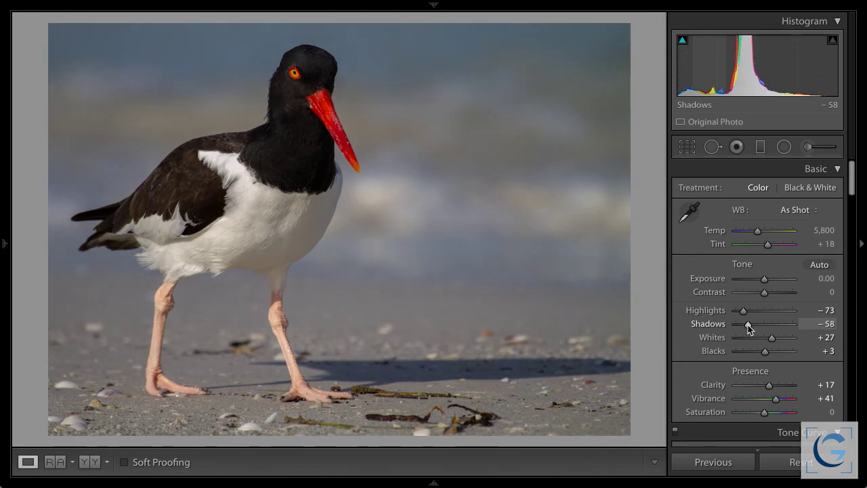
{"action": "left_click_drag", "start_coordinate": [748, 325], "coordinate": [791, 322]}
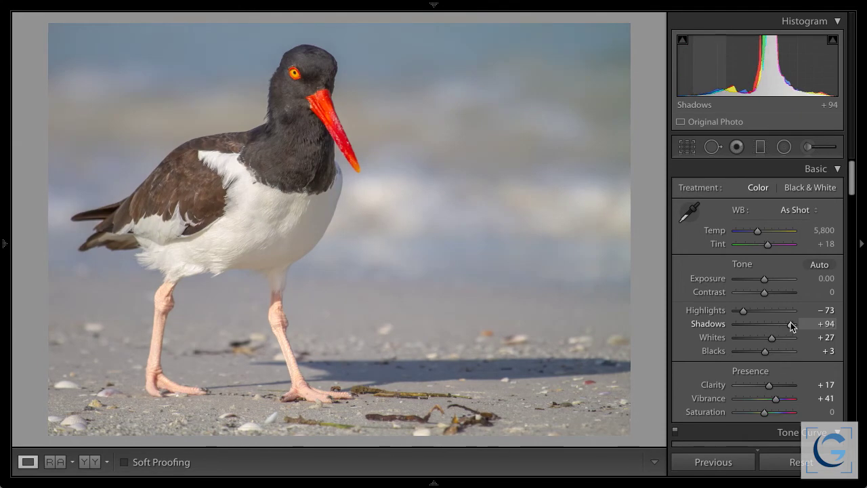
{"action": "left_click_drag", "start_coordinate": [791, 323], "coordinate": [764, 326]}
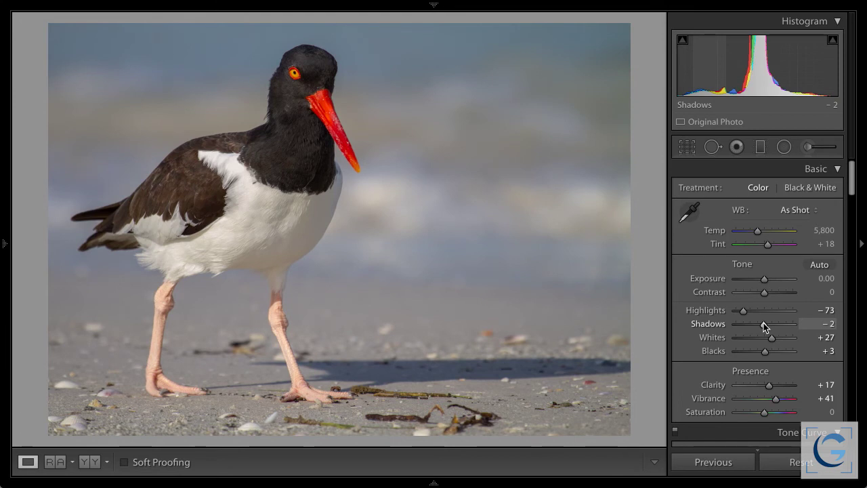
{"action": "left_click_drag", "start_coordinate": [767, 323], "coordinate": [777, 323]}
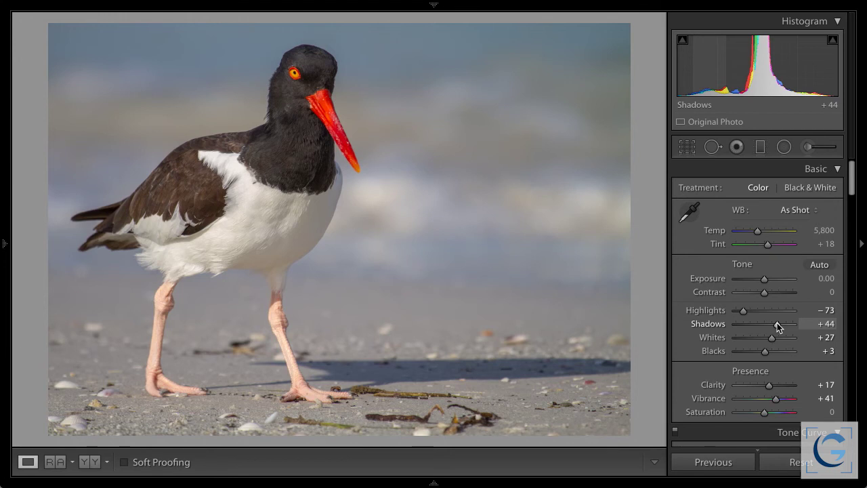
{"action": "left_click_drag", "start_coordinate": [777, 323], "coordinate": [757, 325]}
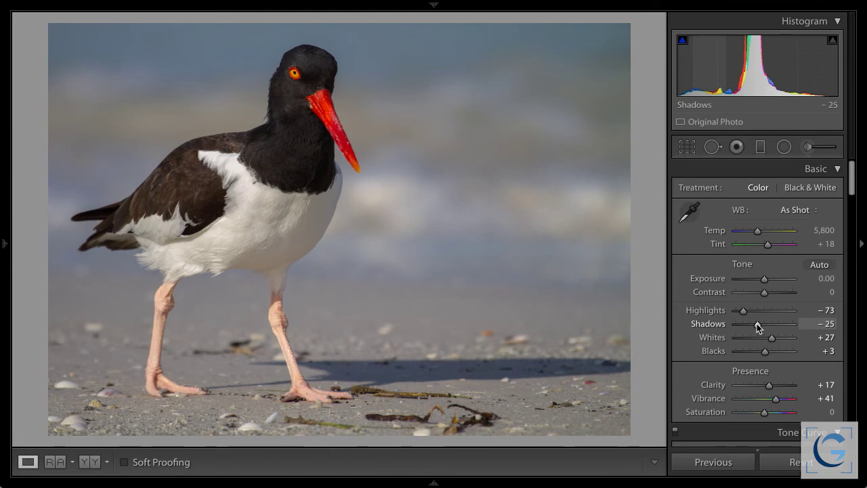
{"action": "left_click_drag", "start_coordinate": [759, 326], "coordinate": [779, 324]}
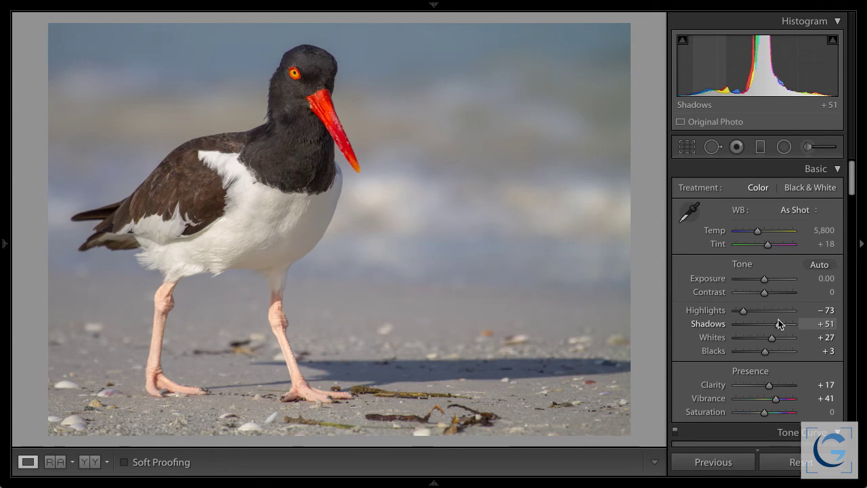
{"action": "left_click_drag", "start_coordinate": [779, 324], "coordinate": [764, 323]}
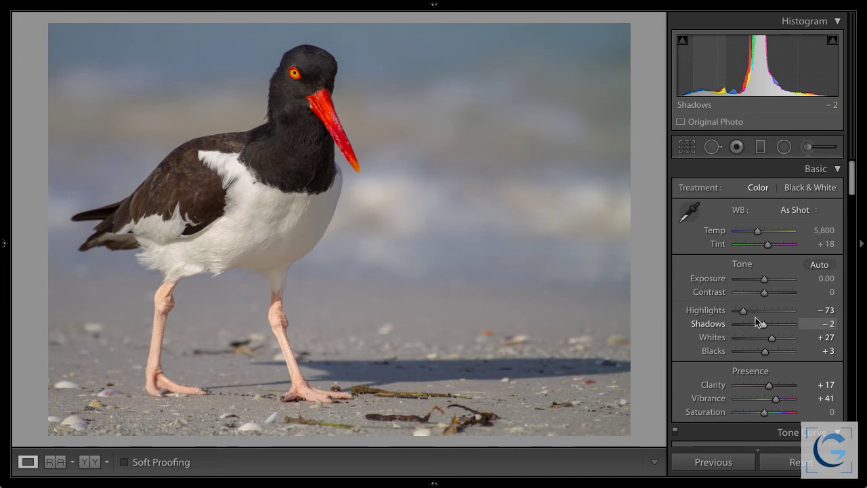
{"action": "left_click_drag", "start_coordinate": [745, 310], "coordinate": [760, 322]}
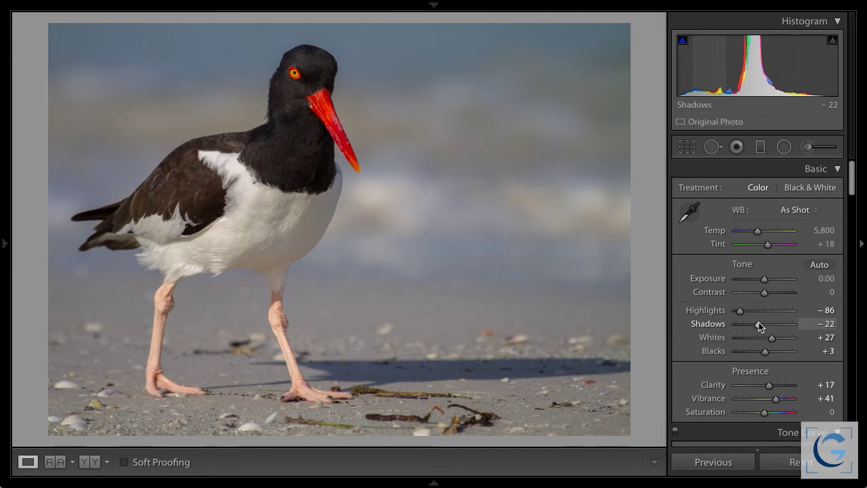
- Open the 06 - Contrast collection to show the red bicycle street photo
{"action": "mouse_move", "coordinate": [4, 242]}
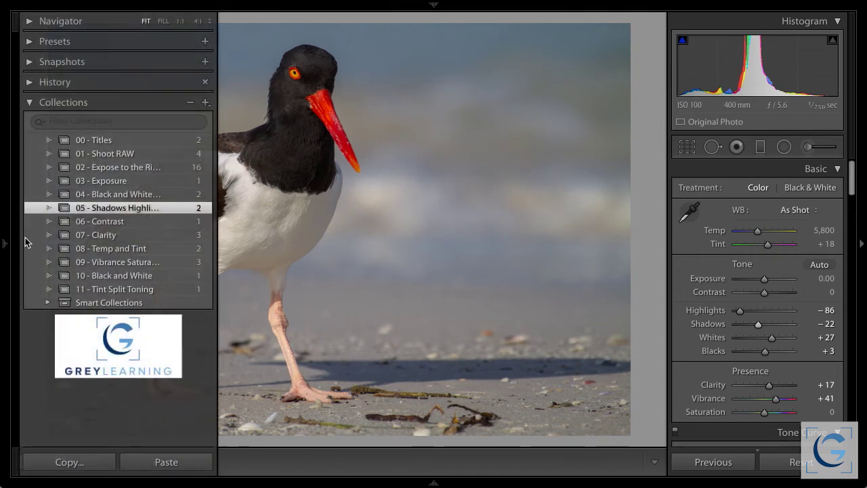
{"action": "left_click", "coordinate": [100, 222]}
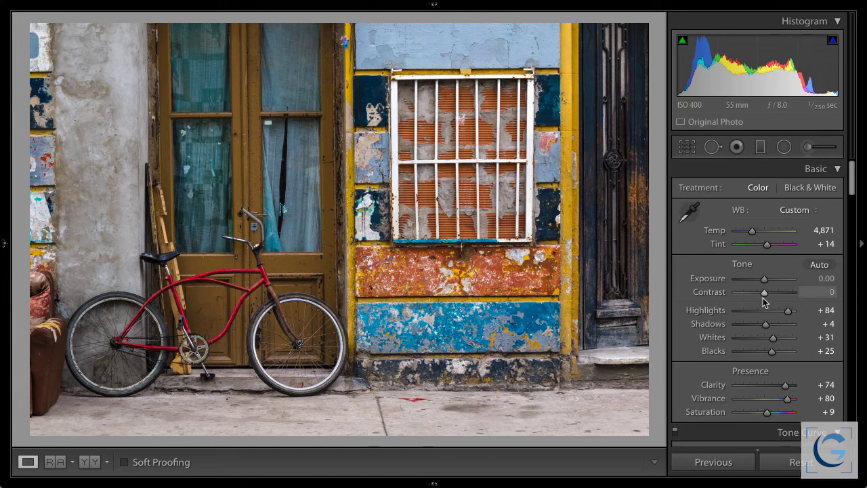
- Push Contrast to about +42, drop it to −33, then settle at −17
{"action": "mouse_move", "coordinate": [765, 292]}
{"action": "left_mouse_down"}
{"action": "mouse_move", "coordinate": [777, 292]}
{"action": "mouse_move", "coordinate": [756, 291]}
{"action": "mouse_move", "coordinate": [776, 291]}
{"action": "left_mouse_up"}
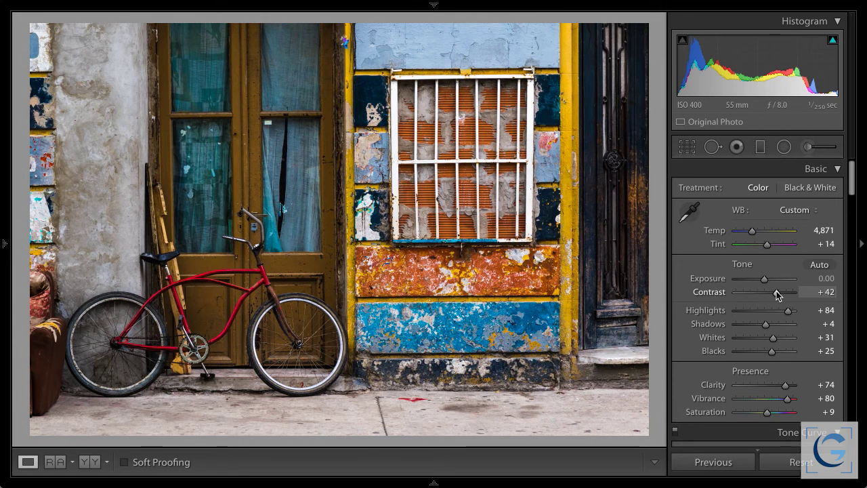
{"action": "left_click_drag", "start_coordinate": [777, 291], "coordinate": [755, 290]}
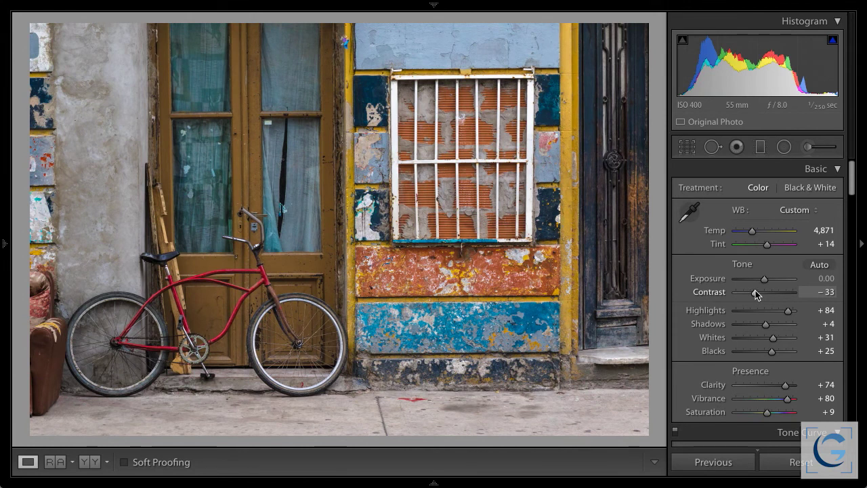
{"action": "mouse_move", "coordinate": [756, 291]}
{"action": "left_mouse_down"}
{"action": "mouse_move", "coordinate": [770, 292]}
{"action": "mouse_move", "coordinate": [757, 292]}
{"action": "left_mouse_up"}
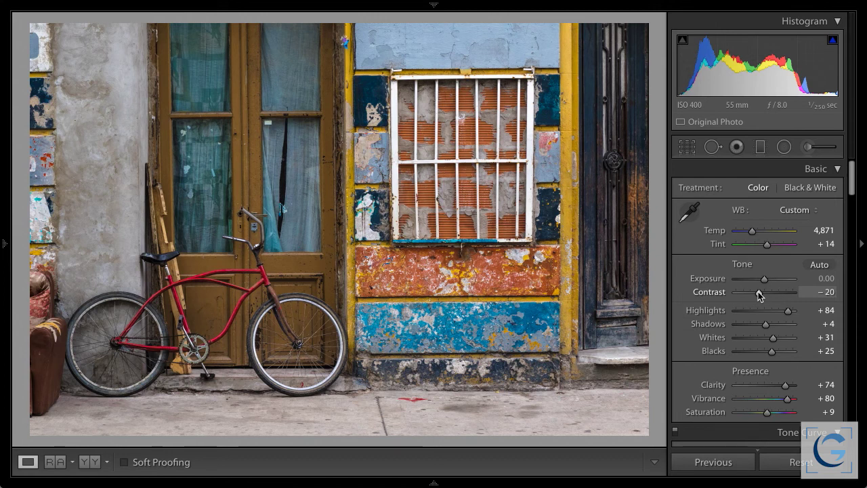
{"action": "mouse_move", "coordinate": [759, 294]}
{"action": "left_mouse_down"}
{"action": "mouse_move", "coordinate": [770, 295]}
{"action": "mouse_move", "coordinate": [761, 296]}
{"action": "left_mouse_up"}
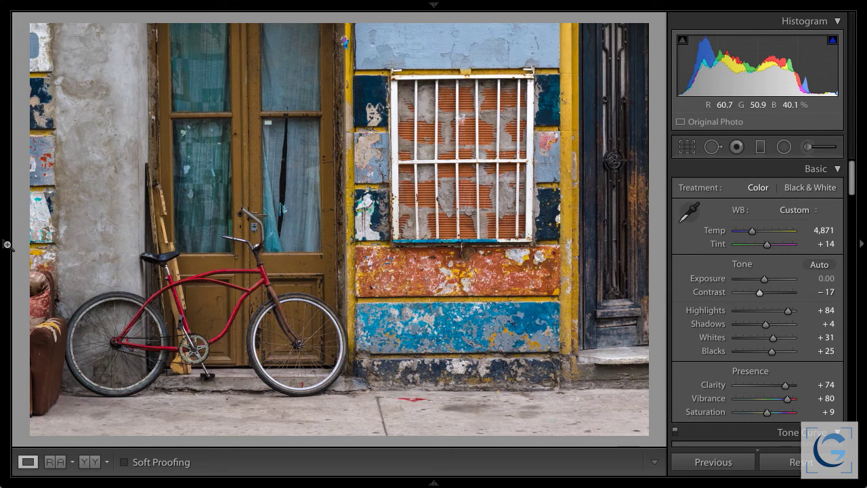
- Open the 07 - Clarity collection showing the black-and-white latch photo
{"action": "mouse_move", "coordinate": [6, 244]}
{"action": "left_click", "coordinate": [113, 239]}
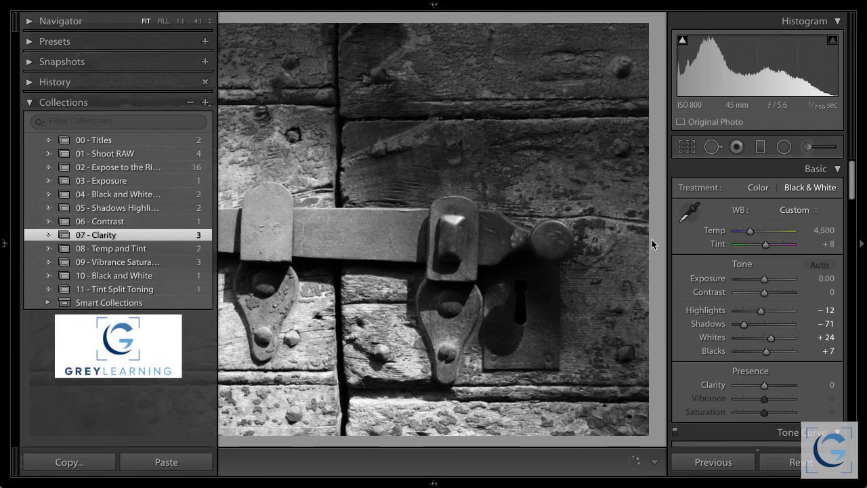
- Hide the left panels with F7, preview the latch in Color, then return it to Black & White
{"action": "key", "text": "F7"}
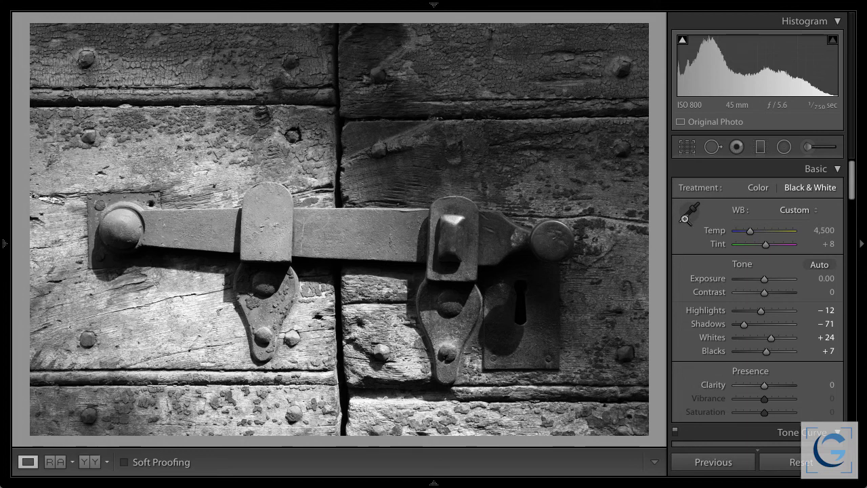
{"action": "left_click", "coordinate": [755, 189]}
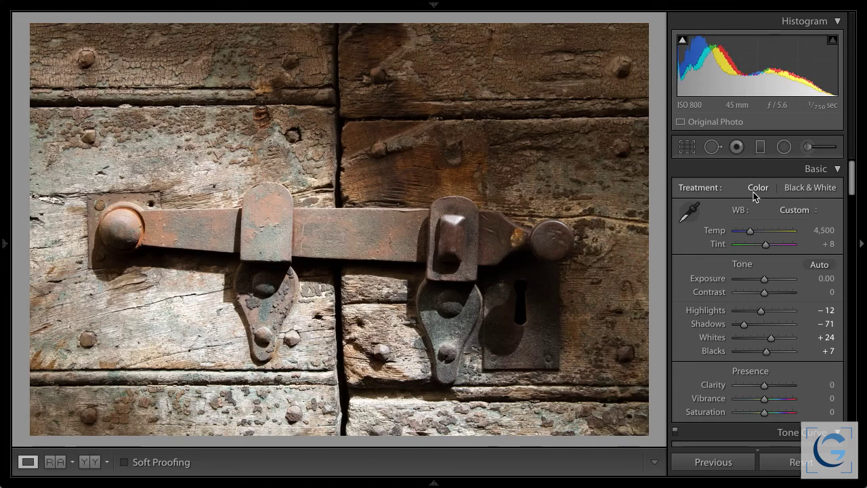
{"action": "left_click", "coordinate": [800, 188]}
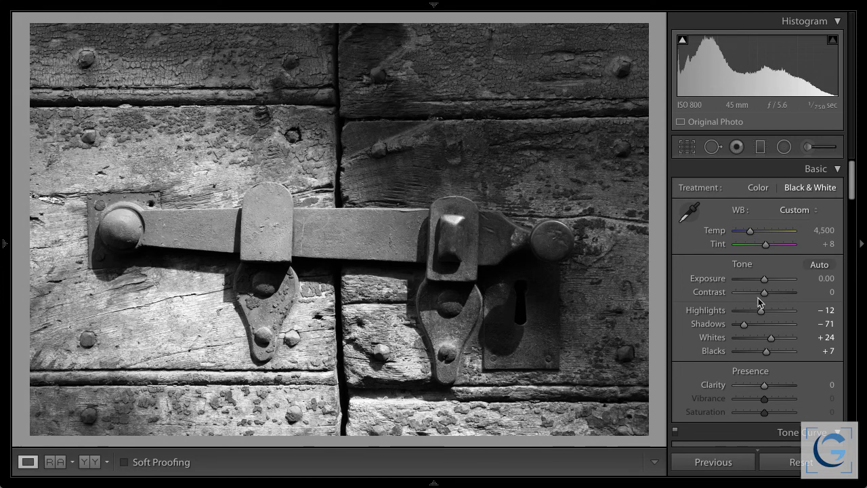
{"action": "left_click_drag", "start_coordinate": [766, 293], "coordinate": [773, 294]}
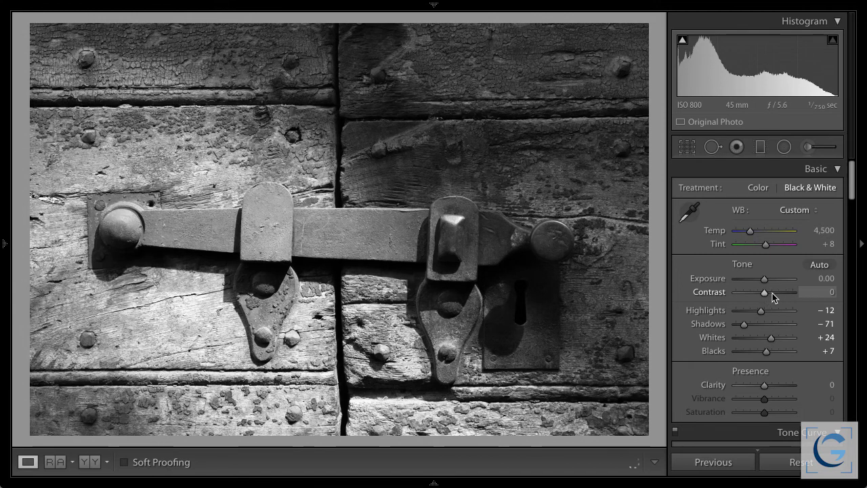
{"action": "double_click", "coordinate": [772, 293]}
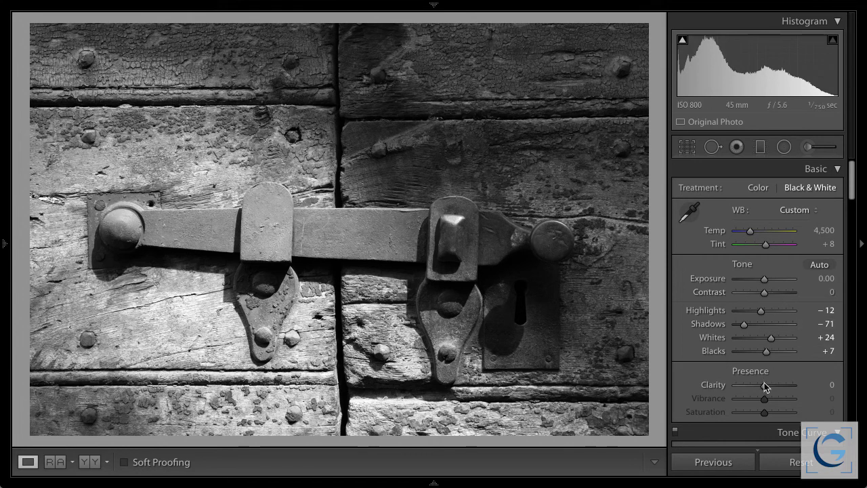
- Set the latch photo's Clarity to +44 after trying +100, and reveal the Filmstrip
{"action": "left_click_drag", "start_coordinate": [765, 384], "coordinate": [776, 384]}
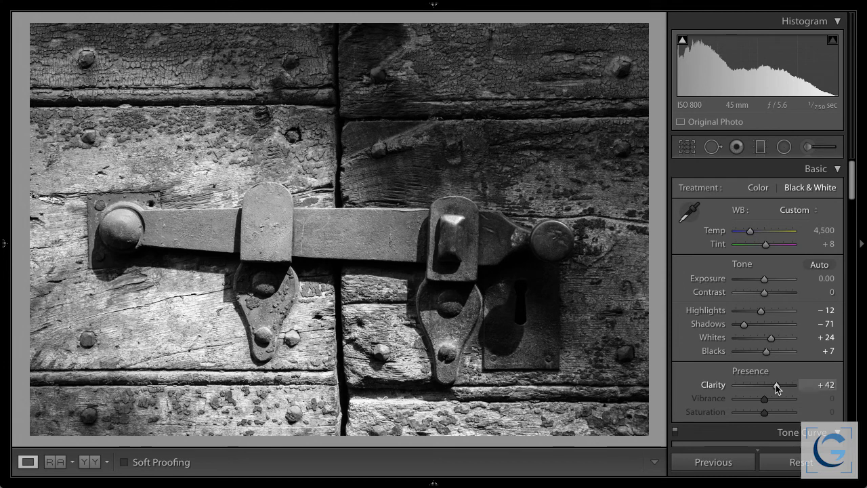
{"action": "left_click_drag", "start_coordinate": [776, 384], "coordinate": [798, 385]}
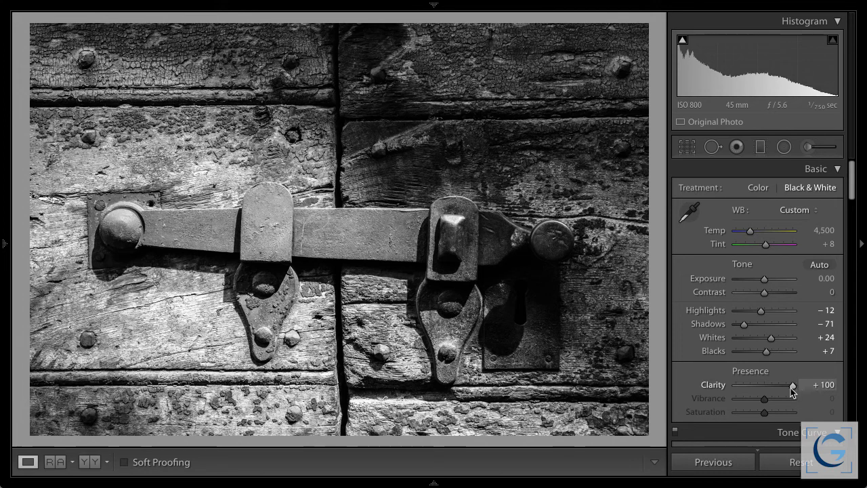
{"action": "left_click_drag", "start_coordinate": [793, 390], "coordinate": [777, 389]}
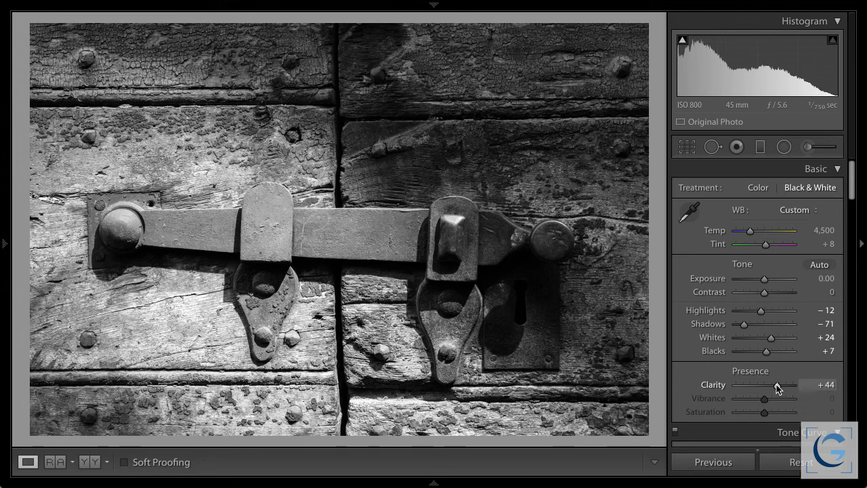
{"action": "left_click", "coordinate": [440, 484]}
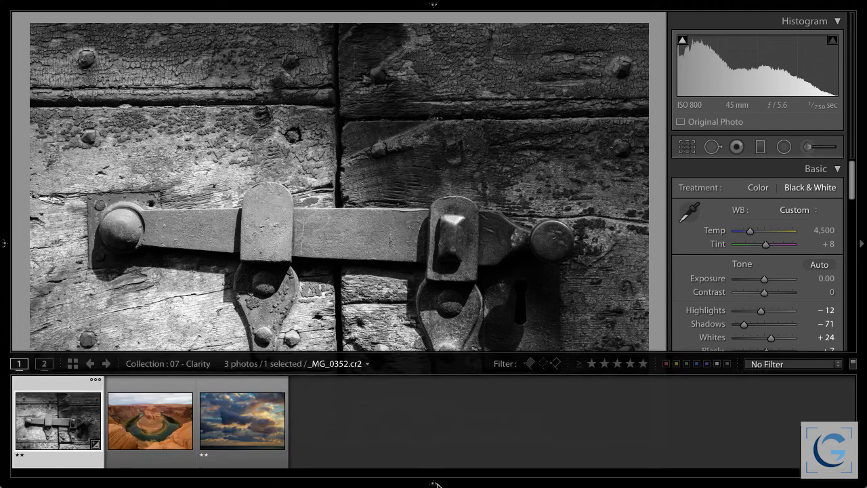
- Select the canyon river-bend thumbnail in the Filmstrip
{"action": "left_click", "coordinate": [150, 420]}
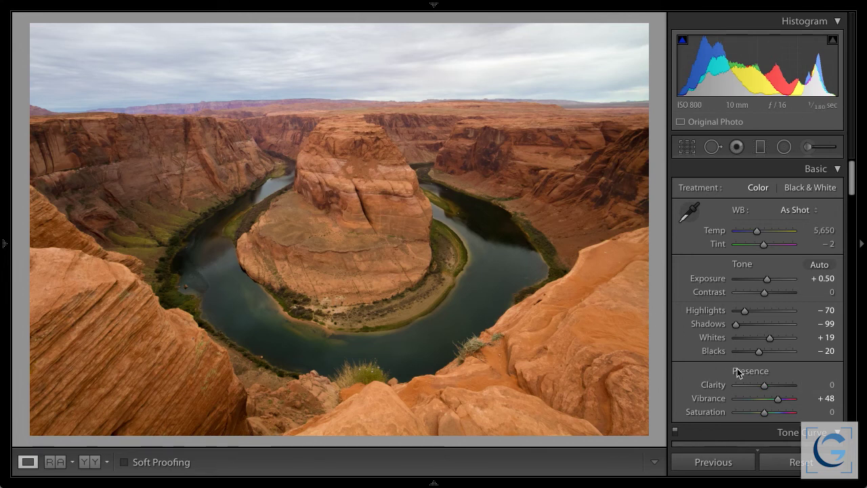
- Raise the canyon's Clarity to +100, ease it back to +85, and show the Filmstrip
{"action": "left_click_drag", "start_coordinate": [766, 385], "coordinate": [802, 388]}
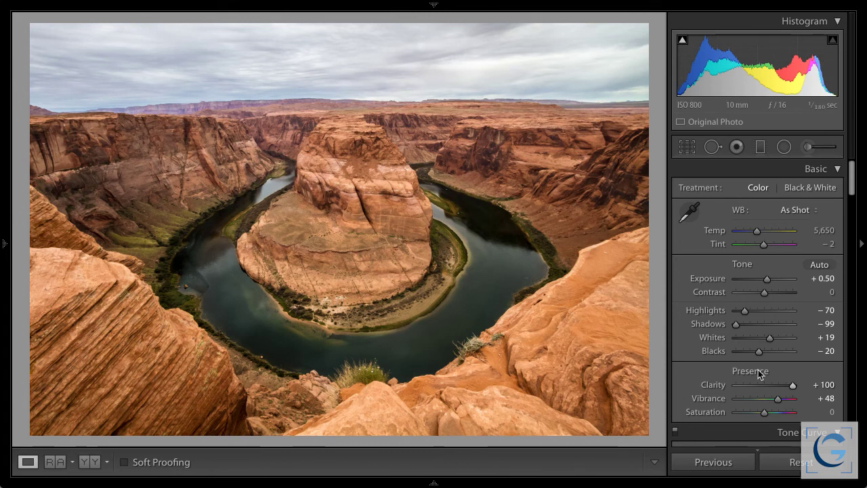
{"action": "left_click_drag", "start_coordinate": [794, 387], "coordinate": [789, 389]}
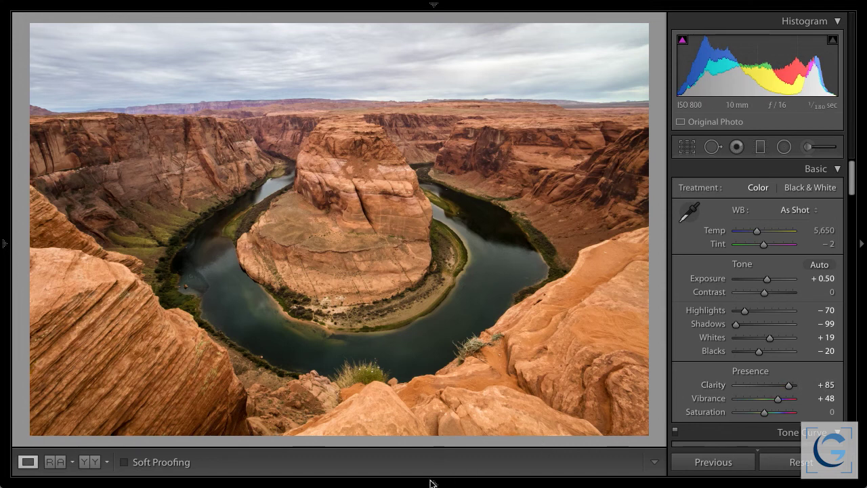
{"action": "left_click", "coordinate": [444, 481]}
- Open the cloudy sunset sky and set Clarity to +60 after trying +100 and -100
{"action": "left_click", "coordinate": [247, 422]}
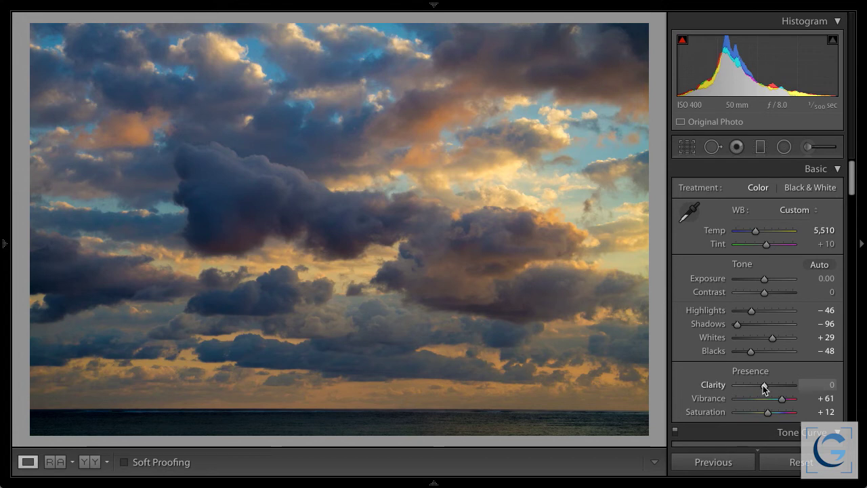
{"action": "left_click_drag", "start_coordinate": [764, 385], "coordinate": [795, 385]}
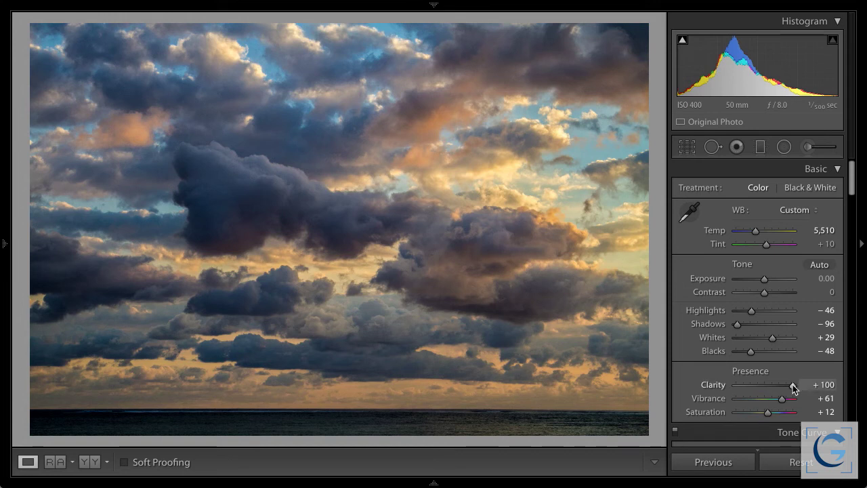
{"action": "left_click_drag", "start_coordinate": [792, 386], "coordinate": [719, 388]}
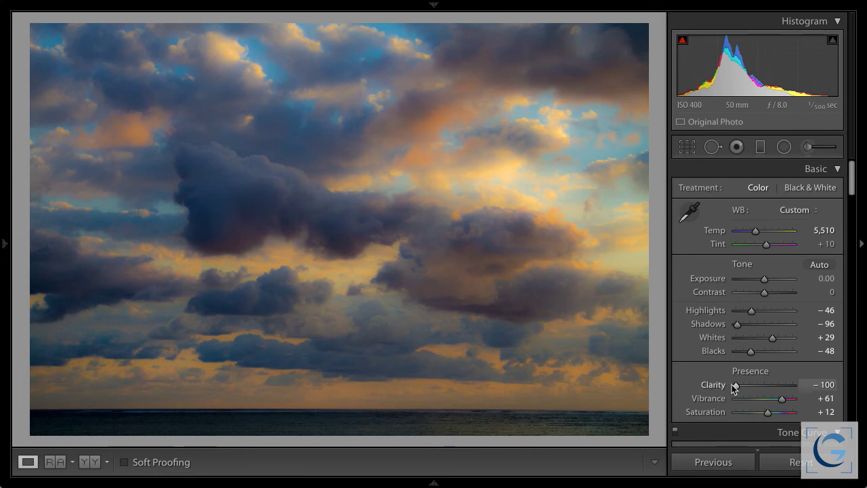
{"action": "left_click_drag", "start_coordinate": [737, 386], "coordinate": [783, 386]}
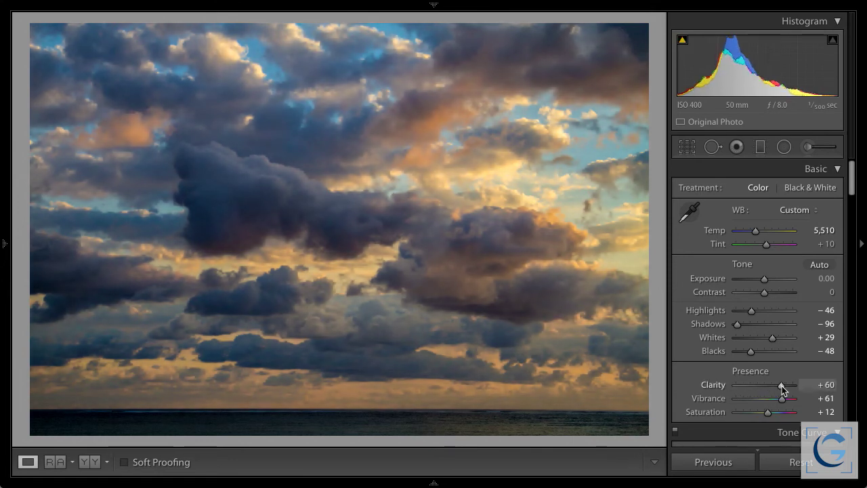
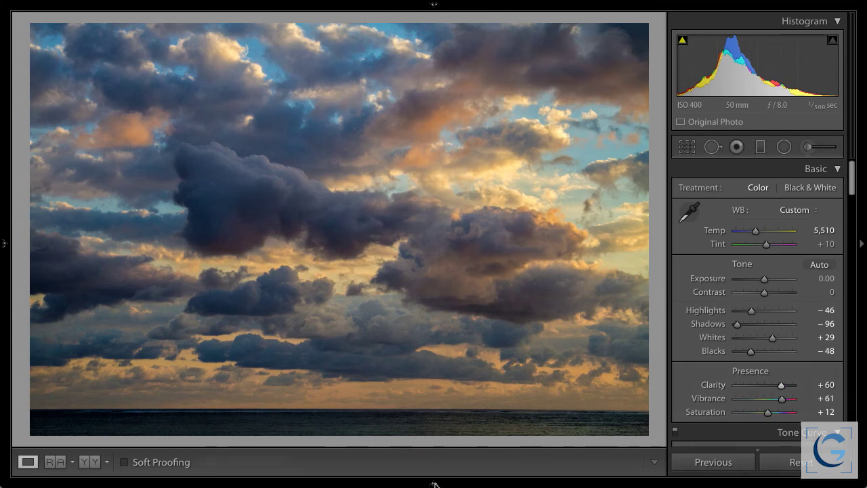
- Open the 05 Shadows/Highlights collection from the left panel
{"action": "mouse_move", "coordinate": [431, 483]}
{"action": "left_click", "coordinate": [5, 243]}
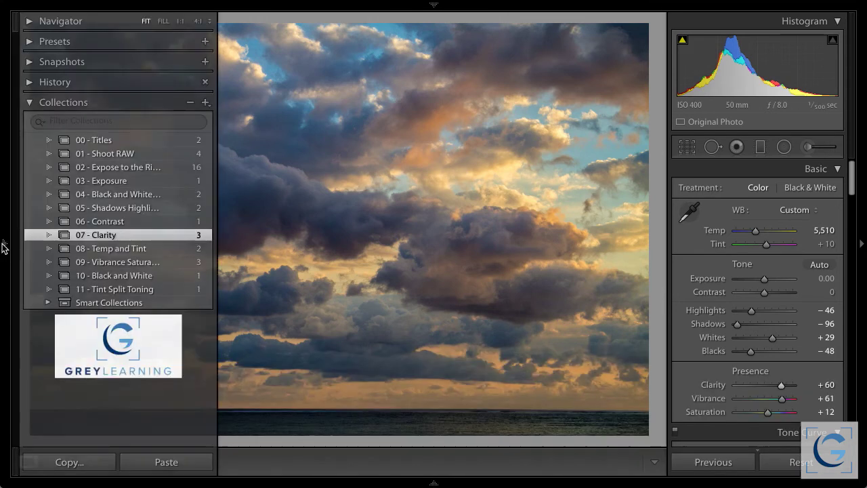
{"action": "left_click", "coordinate": [102, 207]}
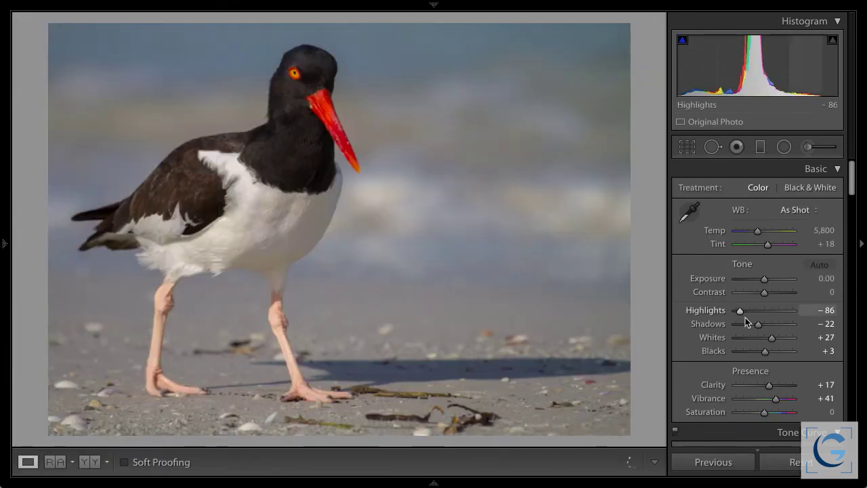
- Reset the oystercatcher photo's Highlights and Shadows to 0, leaving Whites +27 and Blacks +3
{"action": "double_click", "coordinate": [740, 311]}
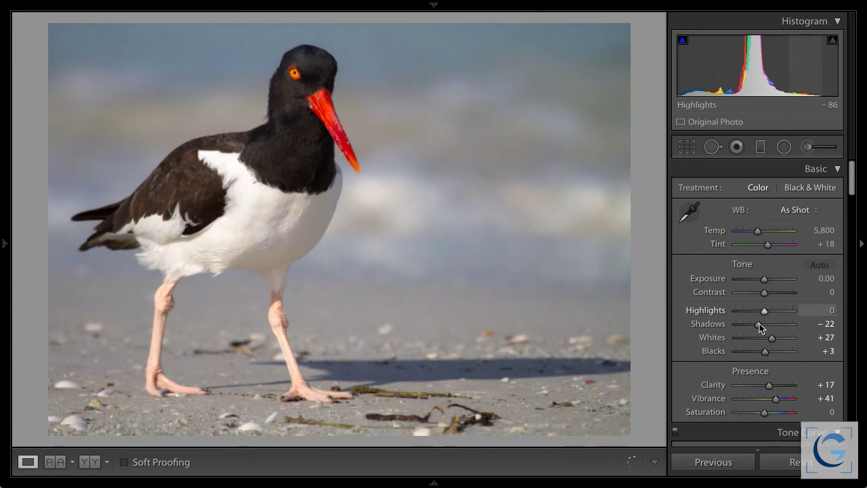
{"action": "double_click", "coordinate": [759, 323]}
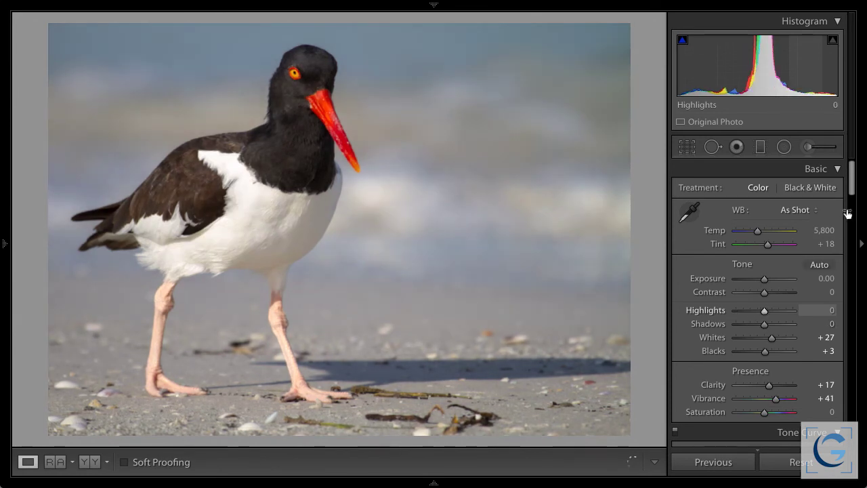
{"action": "left_click_drag", "start_coordinate": [851, 177], "coordinate": [853, 216]}
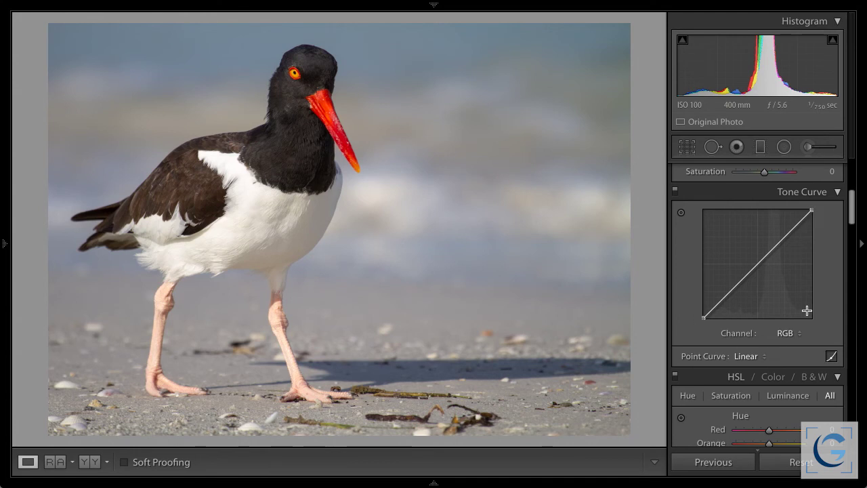
- Lower the tone curve's Highlights and Shadows region sliders
{"action": "left_click", "coordinate": [832, 358]}
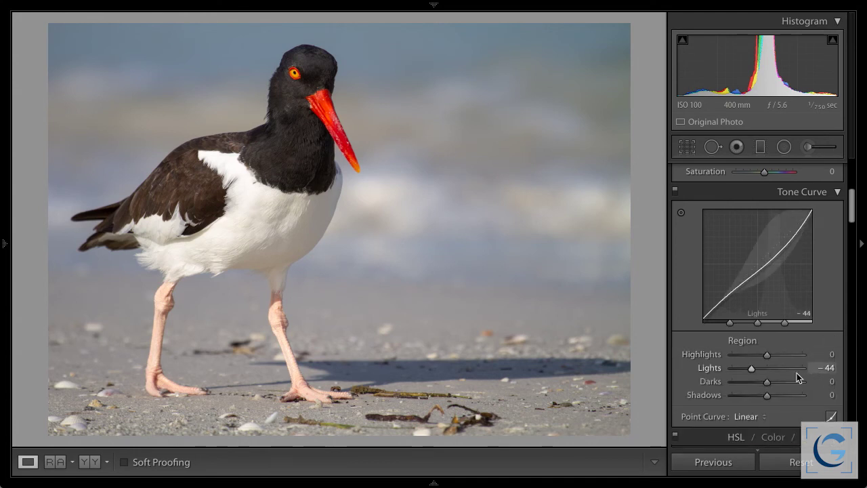
{"action": "left_click_drag", "start_coordinate": [769, 357], "coordinate": [751, 356]}
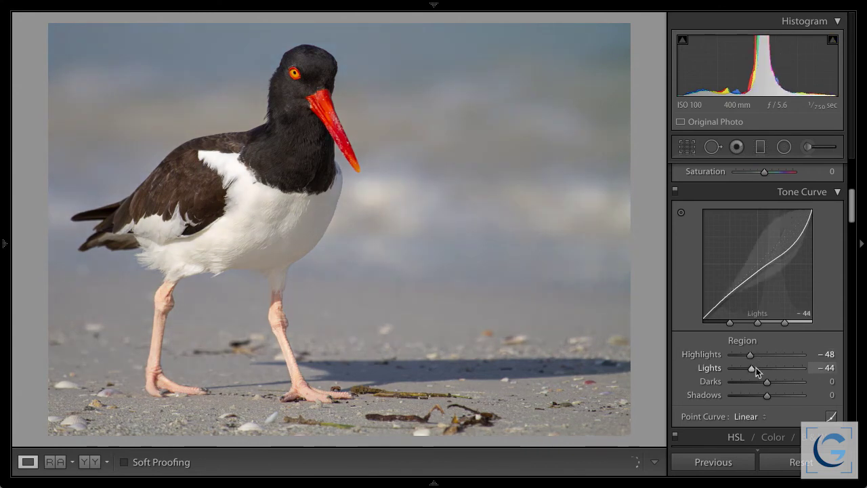
{"action": "left_click_drag", "start_coordinate": [767, 395], "coordinate": [759, 394]}
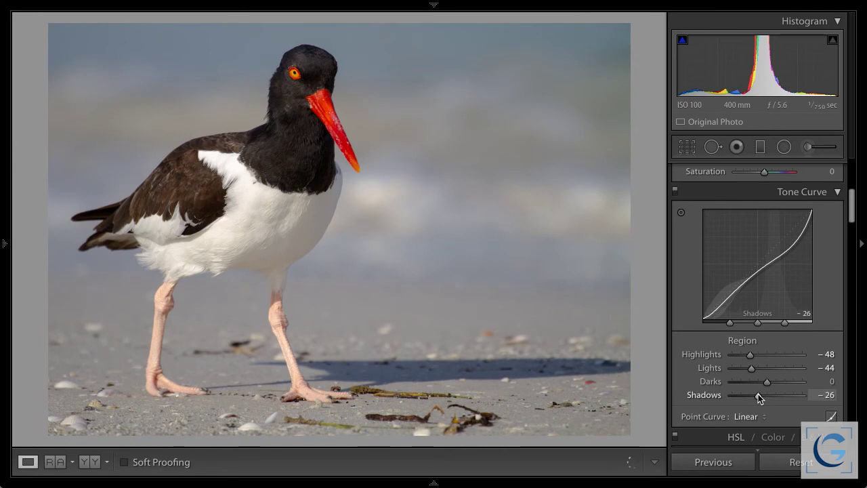
- Build an RGB point curve with a lowered shadow point and raised upper point, then switch it off
{"action": "left_click", "coordinate": [831, 417]}
{"action": "left_click_drag", "start_coordinate": [731, 290], "coordinate": [730, 297]}
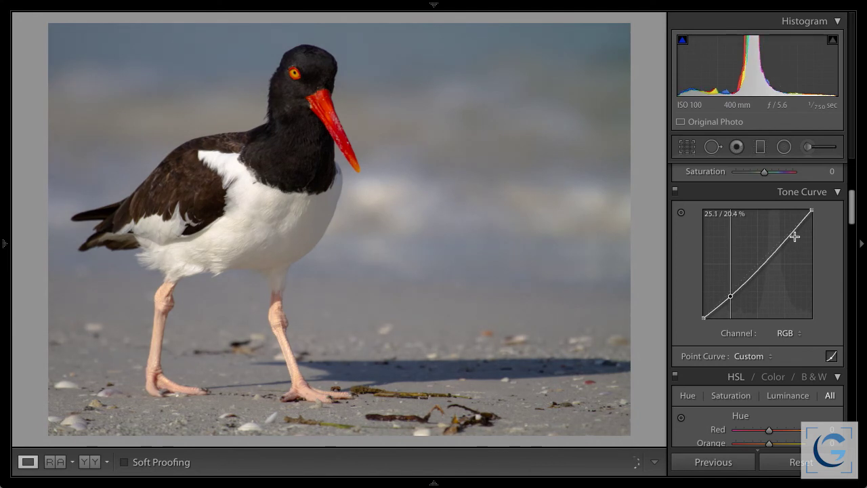
{"action": "left_click_drag", "start_coordinate": [785, 241], "coordinate": [784, 243]}
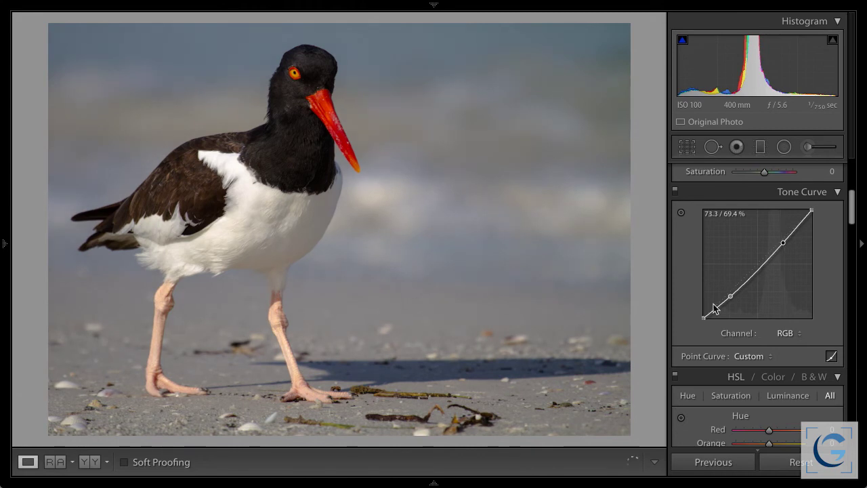
{"action": "left_click_drag", "start_coordinate": [731, 296], "coordinate": [734, 298]}
{"action": "left_click_drag", "start_coordinate": [782, 242], "coordinate": [781, 232]}
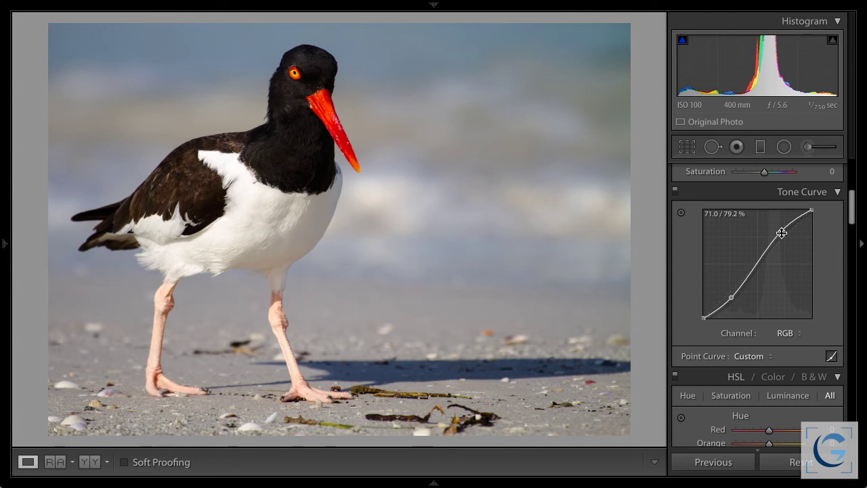
{"action": "left_click", "coordinate": [675, 192]}
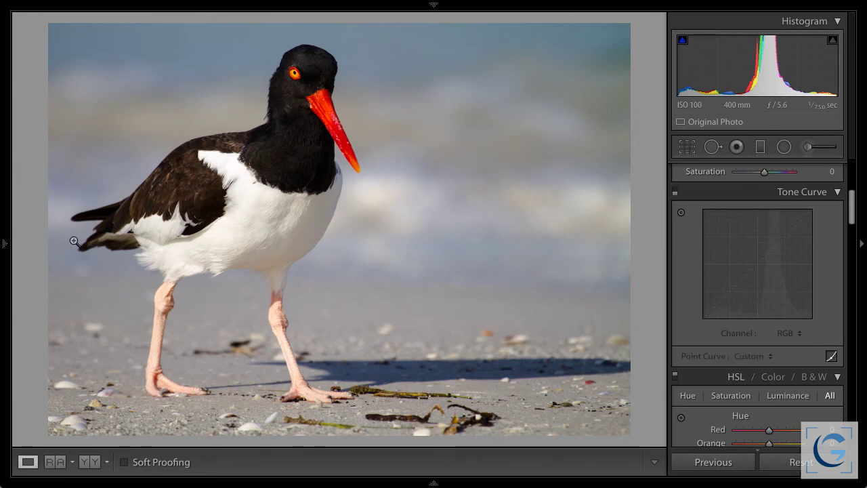
- Select the Florence cathedral photo in the 08 - Temp and Tint collection, with side panel and filmstrip hidden
{"action": "mouse_move", "coordinate": [3, 246]}
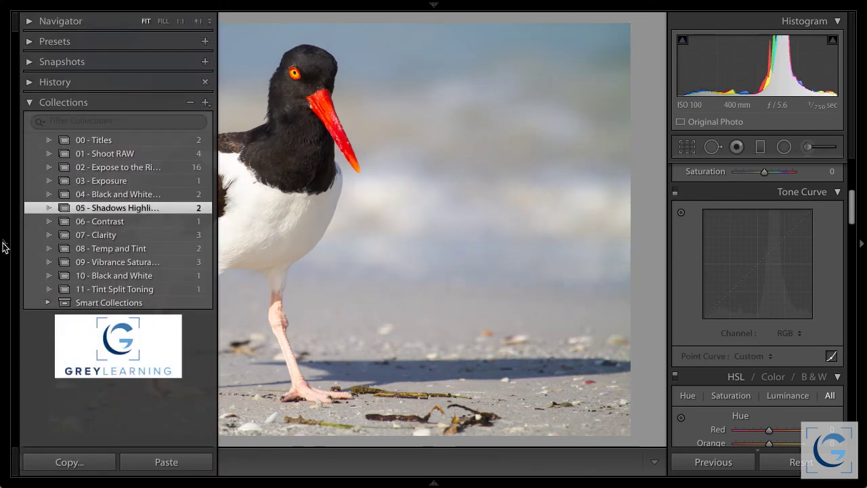
{"action": "left_click", "coordinate": [134, 251]}
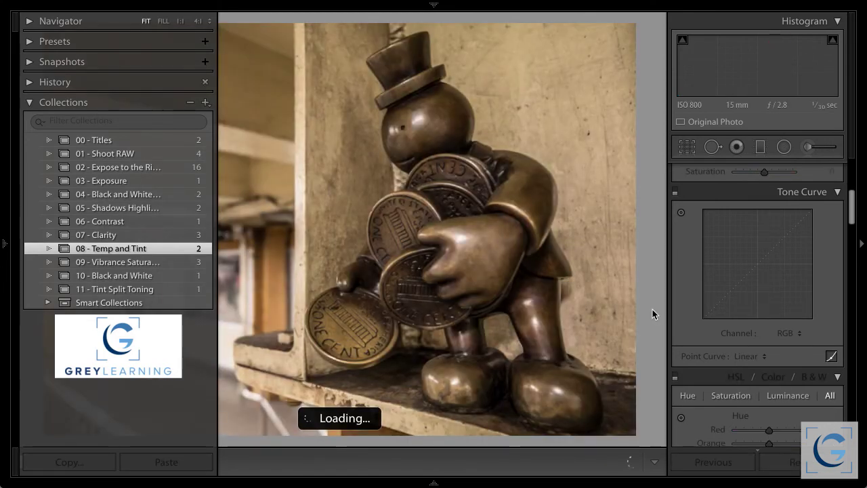
{"action": "key", "text": "F7"}
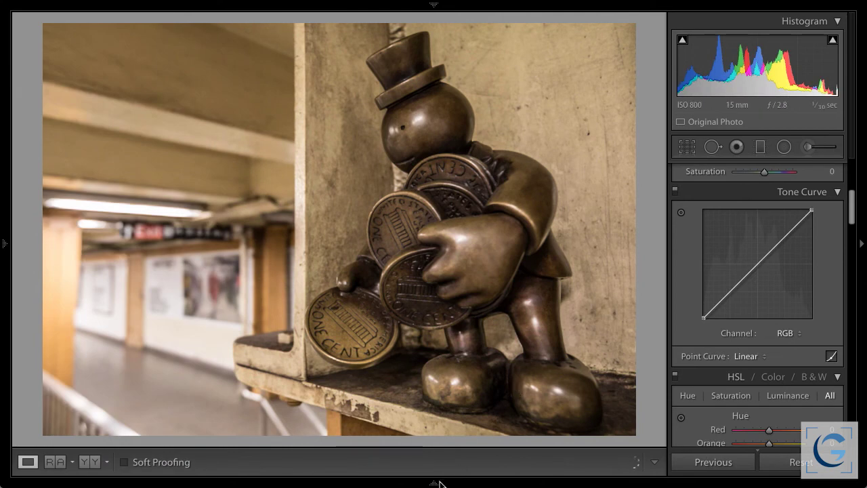
{"action": "mouse_move", "coordinate": [434, 484]}
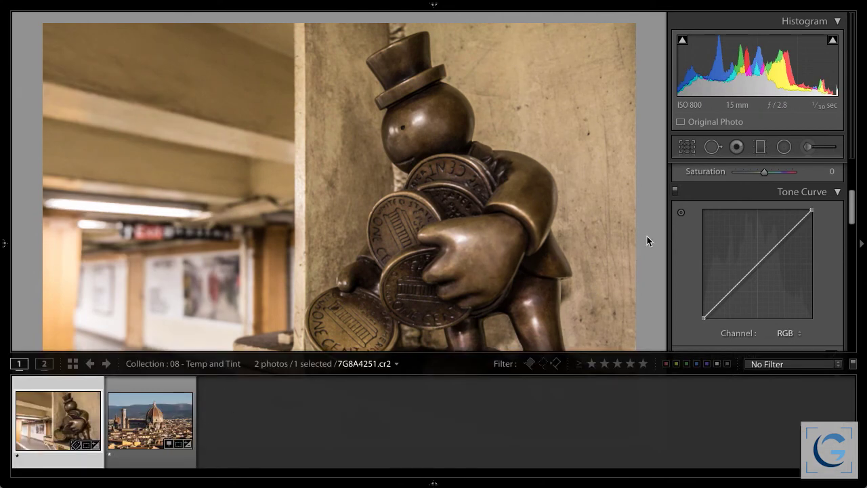
{"action": "key", "text": "Right"}
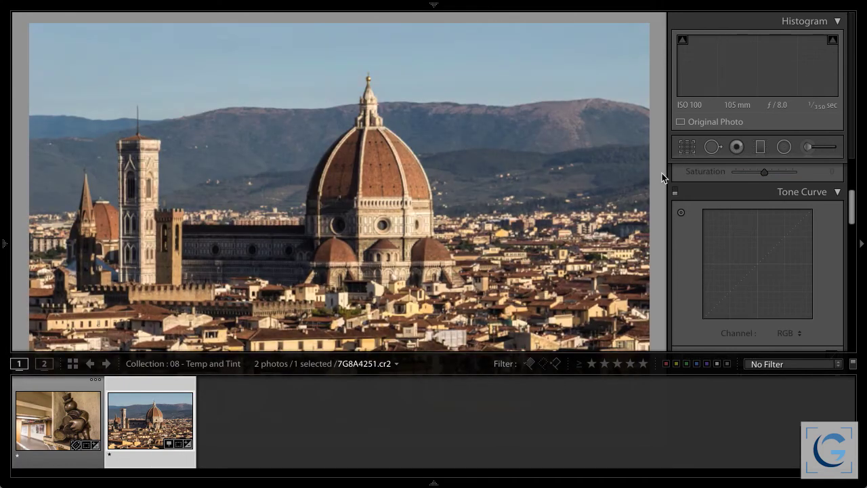
{"action": "key", "text": "F6"}
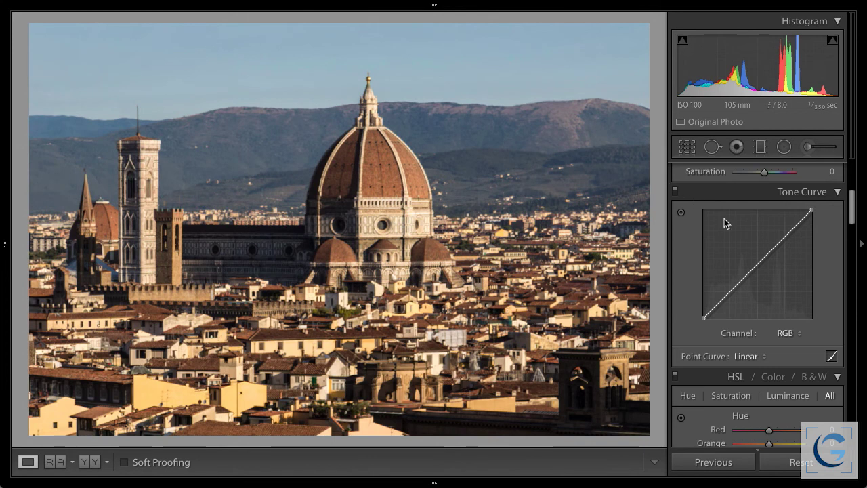
{"action": "scroll", "coordinate": [767, 252], "scroll_direction": "up", "scroll_amount": 6}
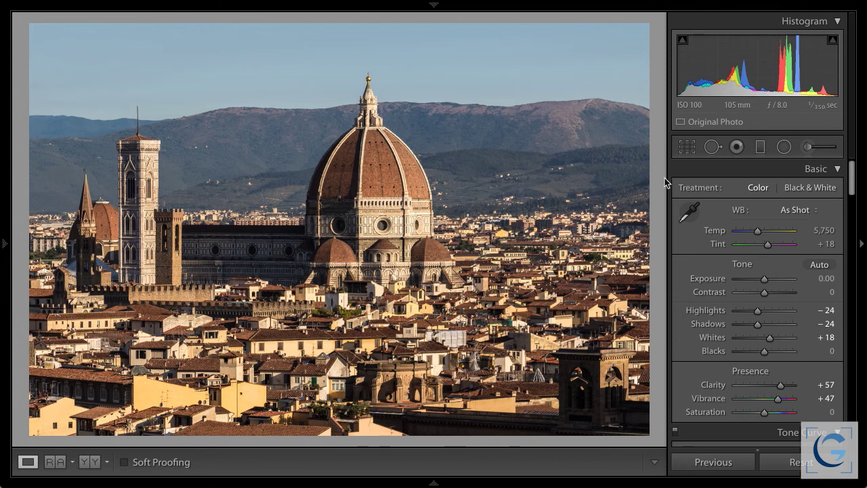
- Sample a neutral spot with the WB eyedropper for a Custom Temp 4,050, Tint +14
{"action": "left_click", "coordinate": [690, 212]}
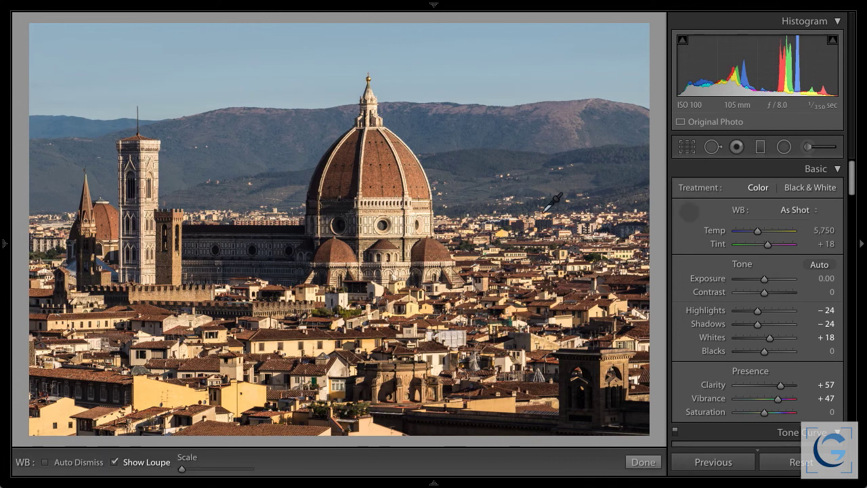
{"action": "left_click", "coordinate": [428, 218]}
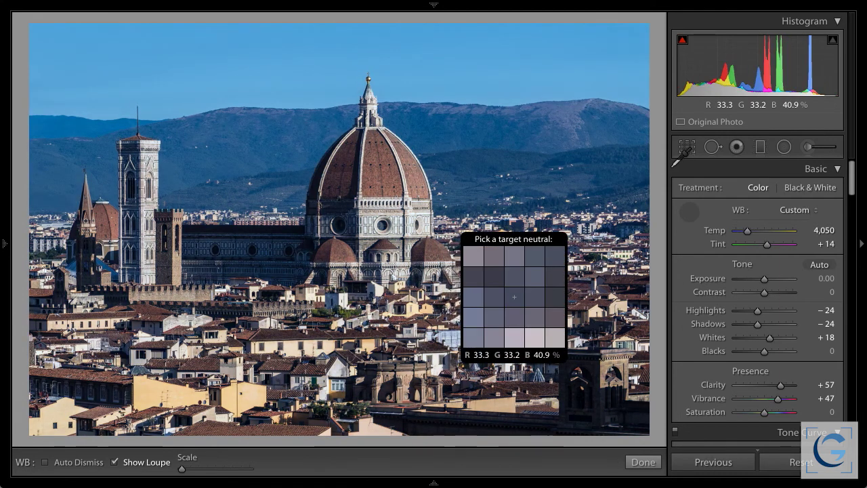
{"action": "left_click", "coordinate": [689, 211]}
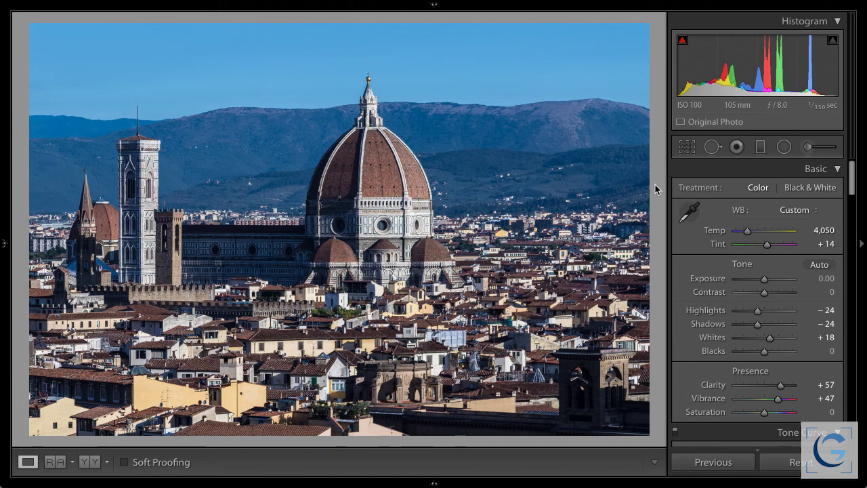
- Select the bronze coin-statue subway photo from the filmstrip
{"action": "mouse_move", "coordinate": [436, 483]}
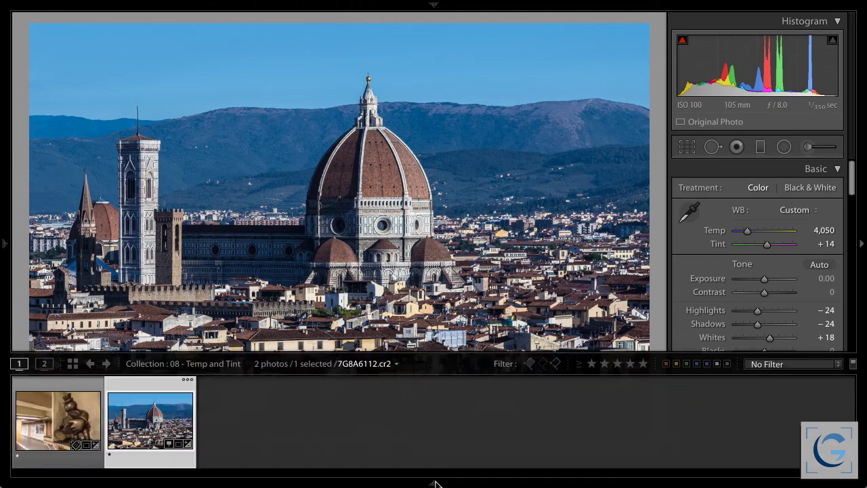
{"action": "key", "text": "Left"}
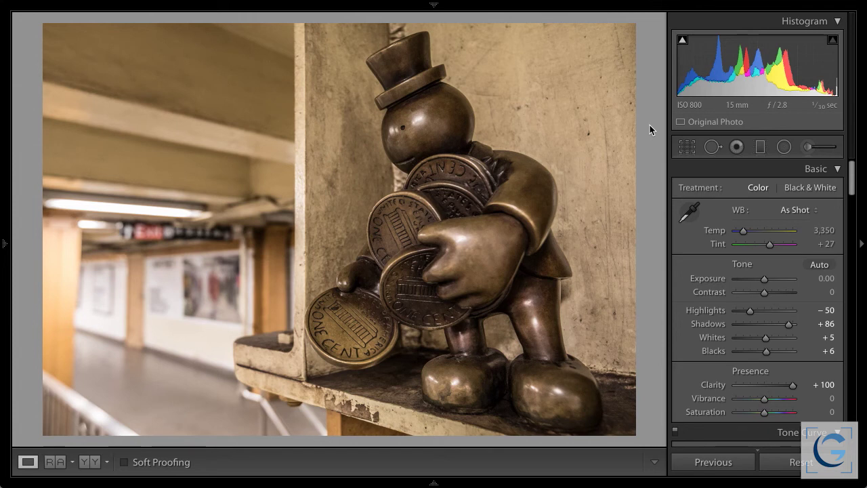
- Sample a neutral grey area with the WB eyedropper for Custom Temp 2,750, Tint +24
{"action": "left_click", "coordinate": [689, 212]}
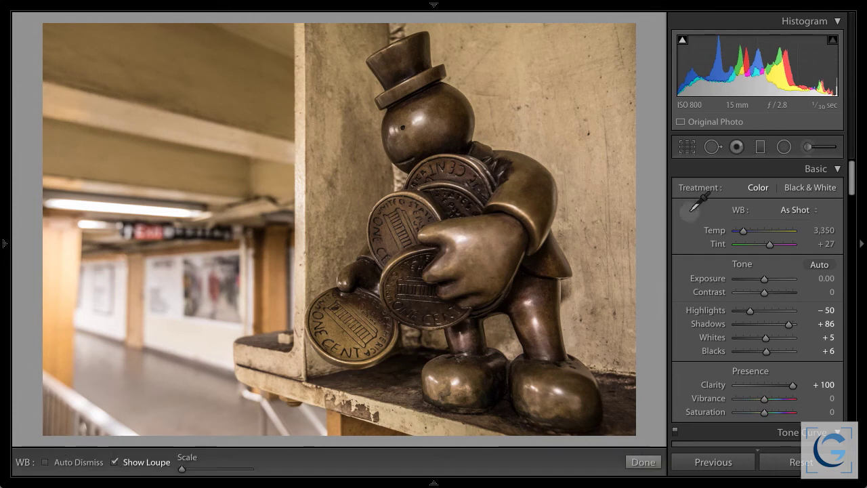
{"action": "left_click", "coordinate": [599, 169]}
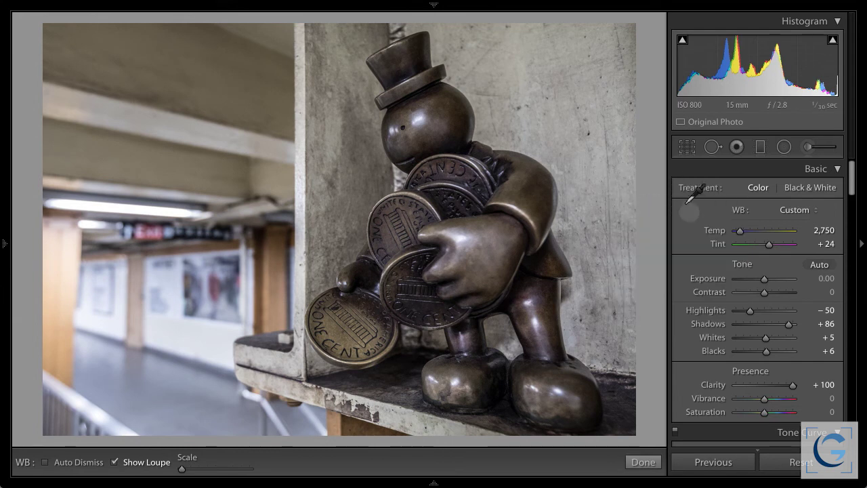
{"action": "left_click", "coordinate": [689, 211]}
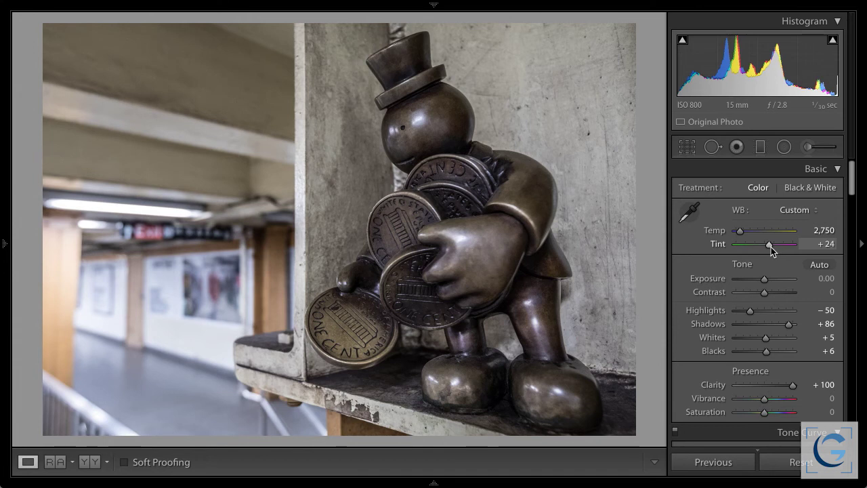
- Compare the Tungsten, Fluorescent and Daylight WB presets, then return to As Shot (3,350, +27)
{"action": "left_click", "coordinate": [795, 211]}
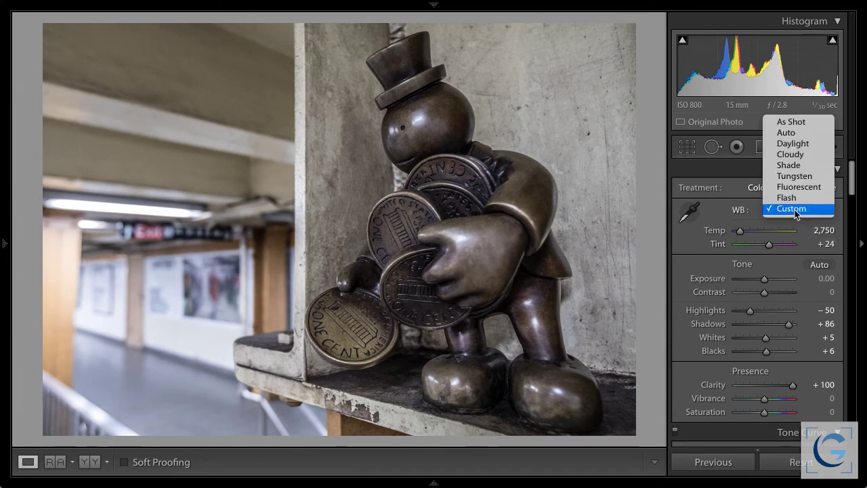
{"action": "left_click", "coordinate": [808, 177]}
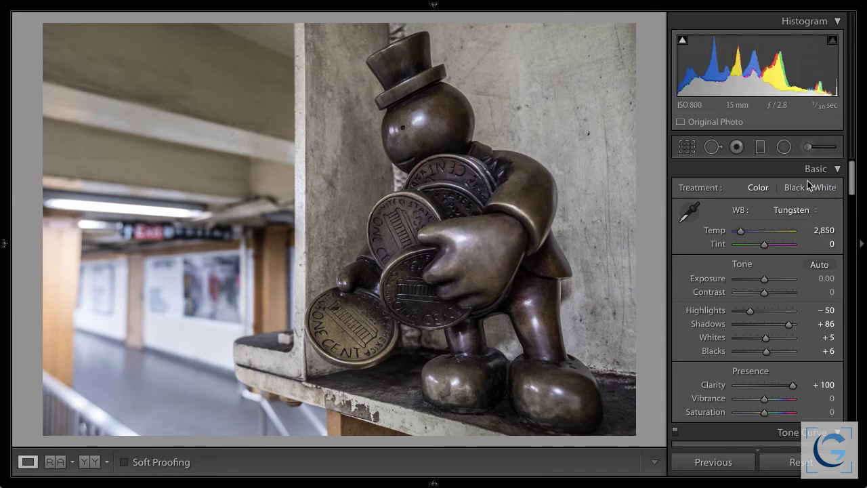
{"action": "left_click", "coordinate": [797, 210]}
{"action": "key", "text": "Escape"}
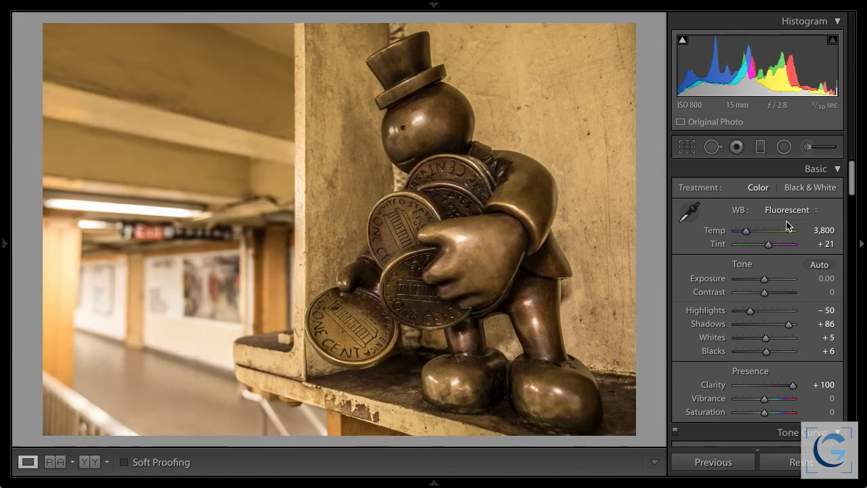
{"action": "left_click", "coordinate": [787, 212]}
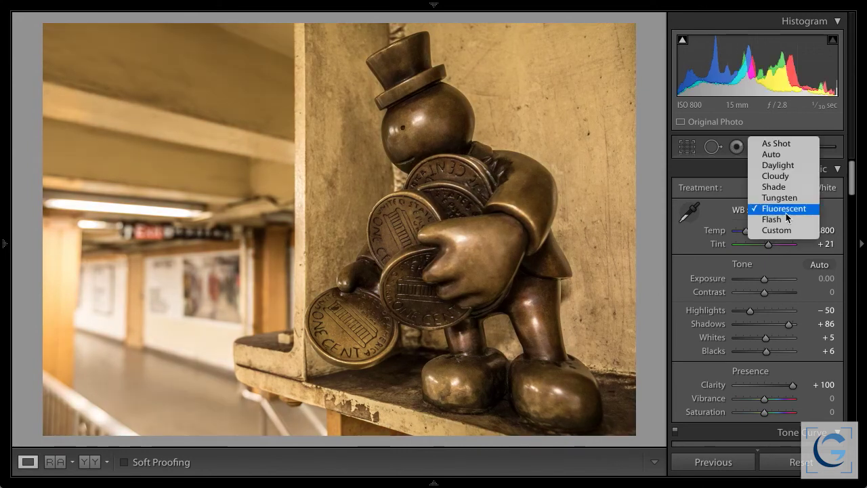
{"action": "left_click", "coordinate": [780, 165]}
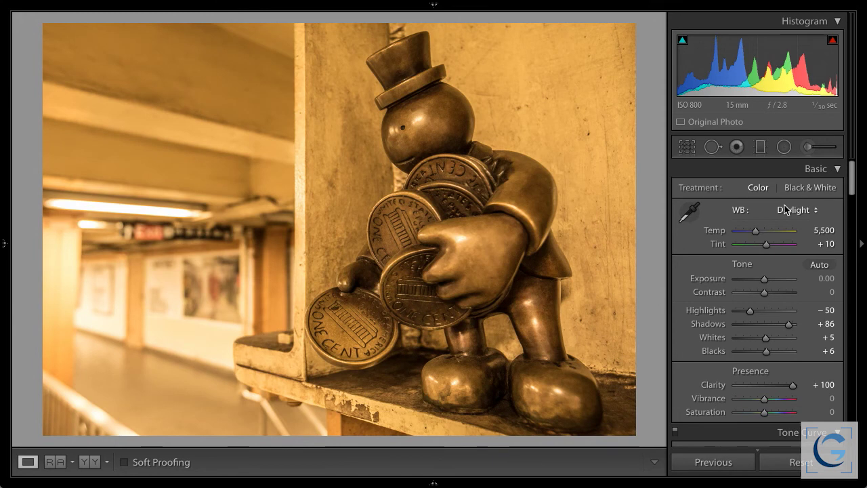
{"action": "left_click", "coordinate": [788, 212]}
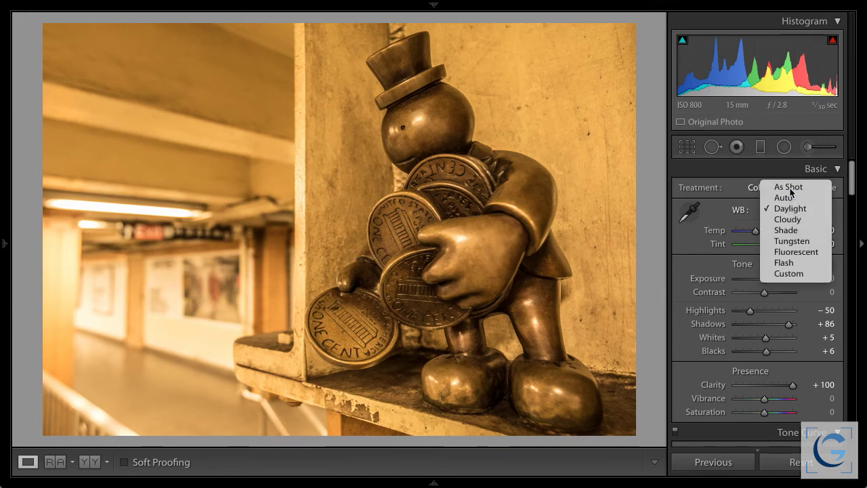
{"action": "left_click", "coordinate": [789, 188]}
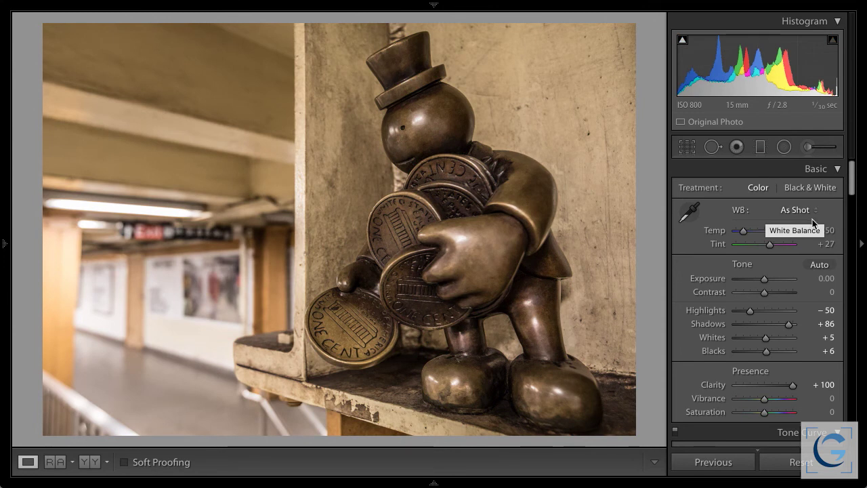
- Drag the Temp slider down to a custom 2,677, keeping Tint at +27
{"action": "left_click", "coordinate": [696, 217]}
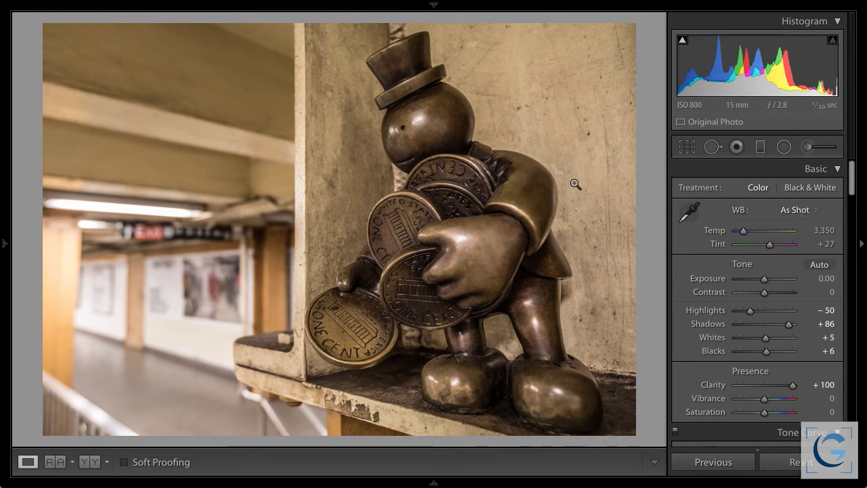
{"action": "left_click", "coordinate": [690, 213]}
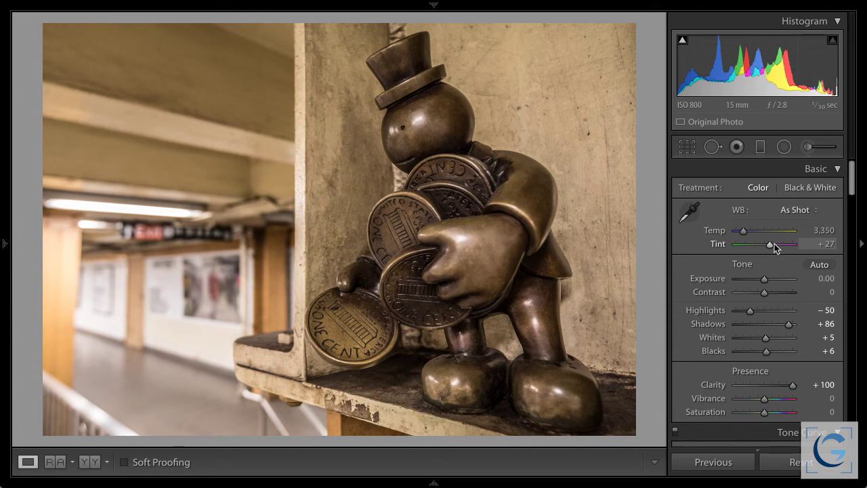
{"action": "left_click_drag", "start_coordinate": [744, 231], "coordinate": [723, 230]}
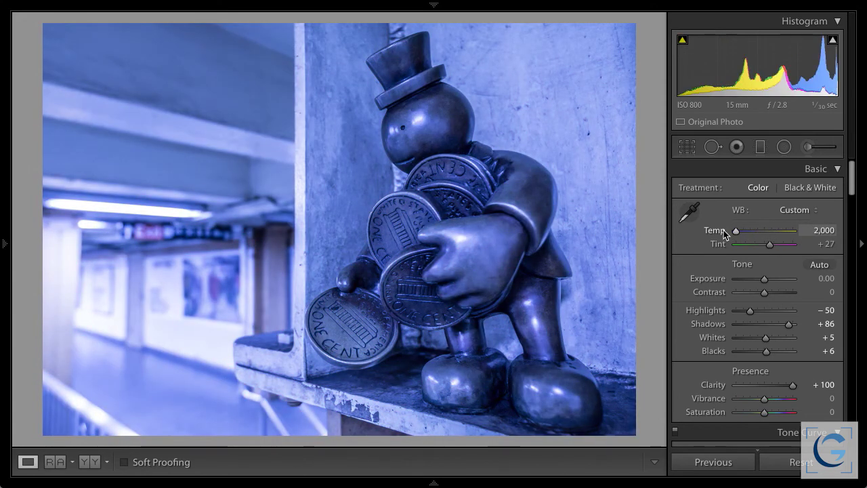
{"action": "mouse_move", "coordinate": [724, 230]}
{"action": "left_mouse_down"}
{"action": "mouse_move", "coordinate": [798, 232]}
{"action": "mouse_move", "coordinate": [739, 236]}
{"action": "left_mouse_up"}
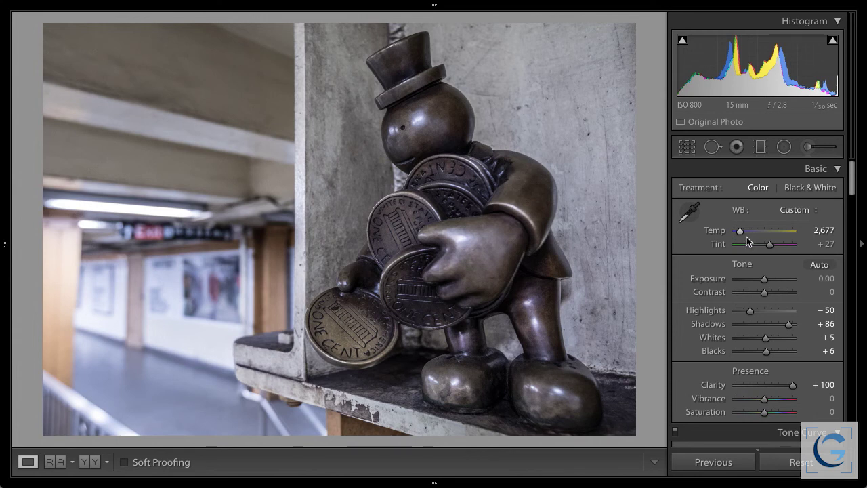
- Nudge the Temp value with arrow keys until it settles at 2,877
{"action": "left_click", "coordinate": [807, 232]}
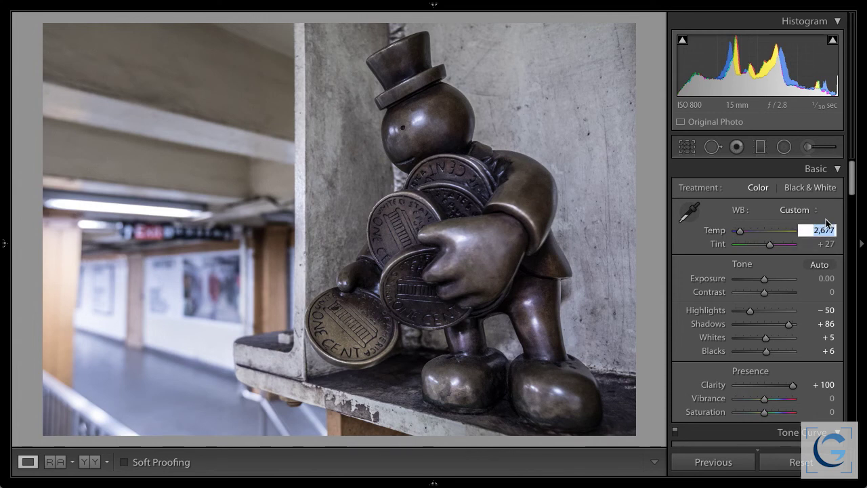
{"action": "key", "text": "Up"}
{"action": "key", "text": "Up"}
{"action": "key", "text": "Up"}
{"action": "key", "text": "Up"}
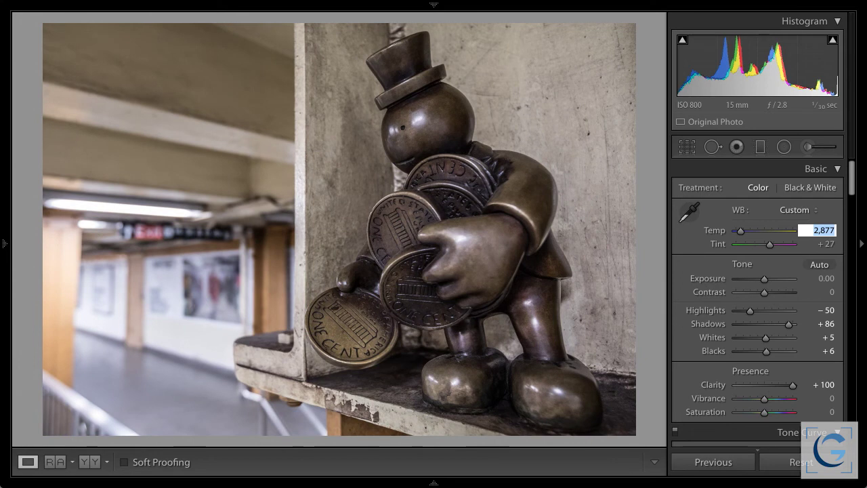
{"action": "key", "text": "Down"}
{"action": "key", "text": "Down"}
{"action": "key", "text": "Down"}
{"action": "key", "text": "Down"}
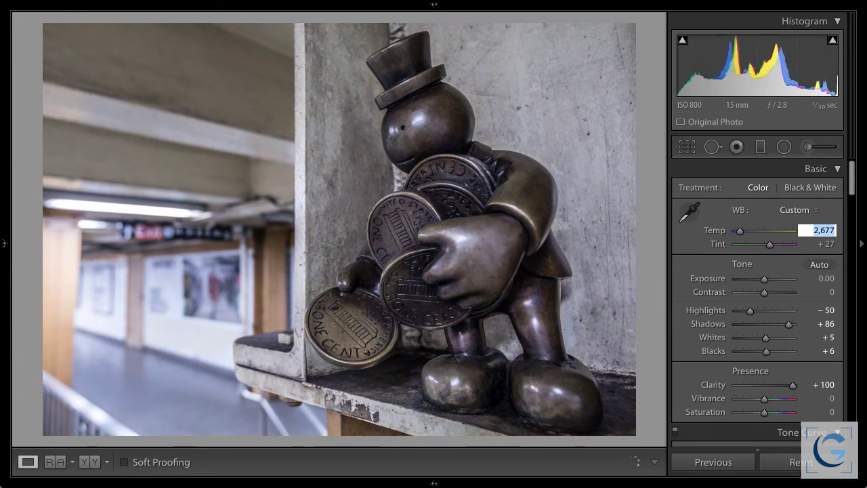
{"action": "key", "text": "Up"}
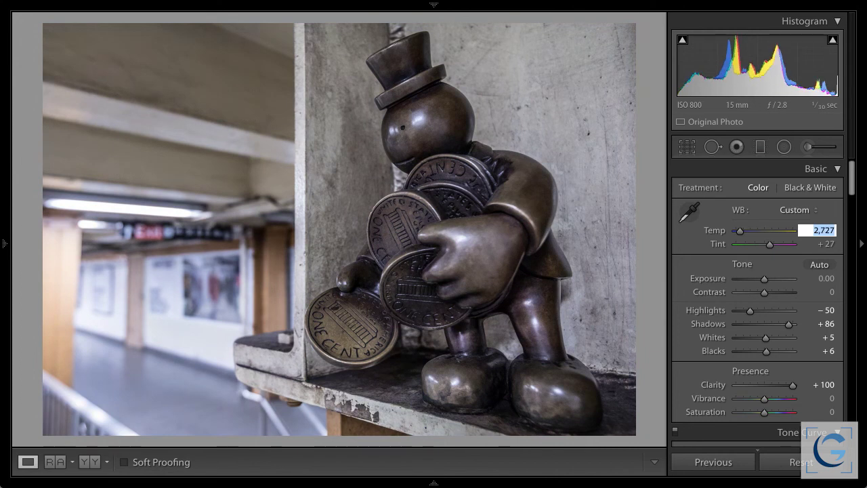
{"action": "key", "text": "shift+Up"}
{"action": "key", "text": "shift+Up"}
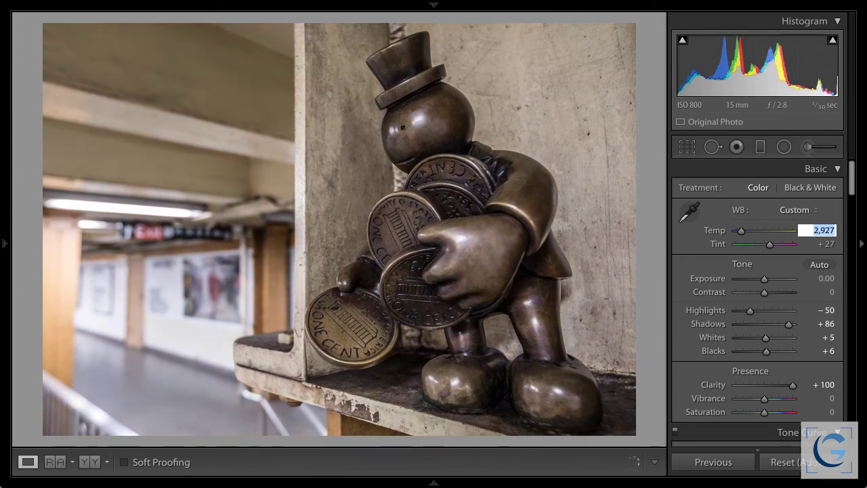
{"action": "key", "text": "Down"}
{"action": "key", "text": "Up"}
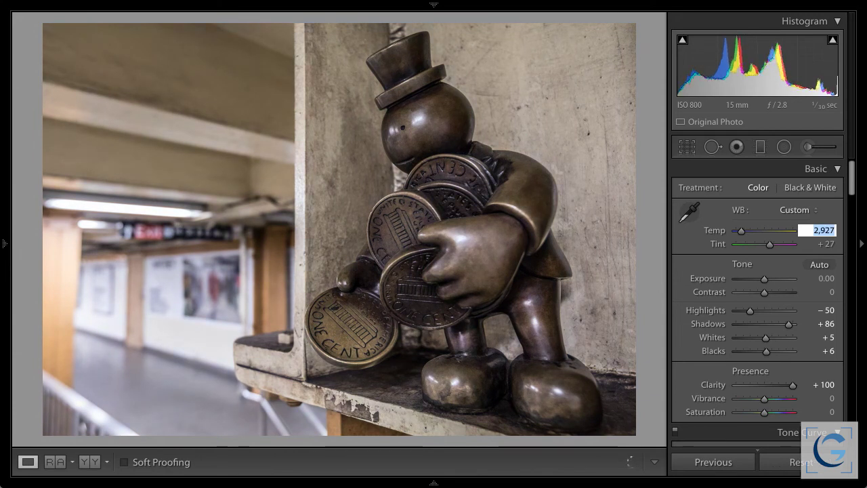
{"action": "key", "text": "Down"}
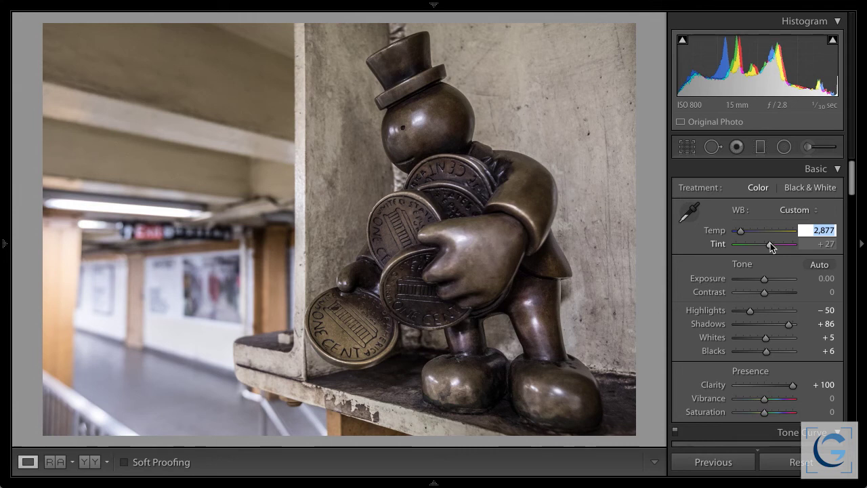
- Adjust Tint with the slider and arrow-key nudges to +20, keeping Temp at 2,877
{"action": "mouse_move", "coordinate": [770, 242]}
{"action": "left_mouse_down"}
{"action": "mouse_move", "coordinate": [745, 250]}
{"action": "mouse_move", "coordinate": [788, 252]}
{"action": "mouse_move", "coordinate": [736, 246]}
{"action": "mouse_move", "coordinate": [790, 248]}
{"action": "mouse_move", "coordinate": [751, 245]}
{"action": "mouse_move", "coordinate": [780, 248]}
{"action": "mouse_move", "coordinate": [768, 247]}
{"action": "left_mouse_up"}
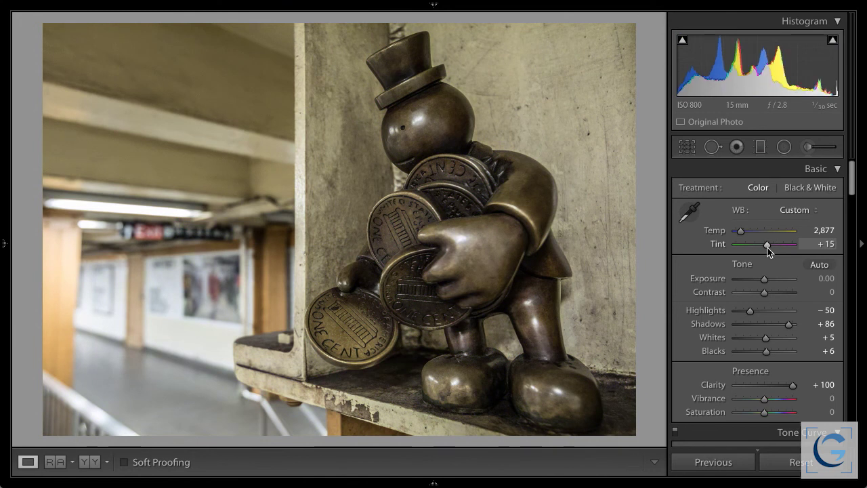
{"action": "left_click", "coordinate": [821, 244]}
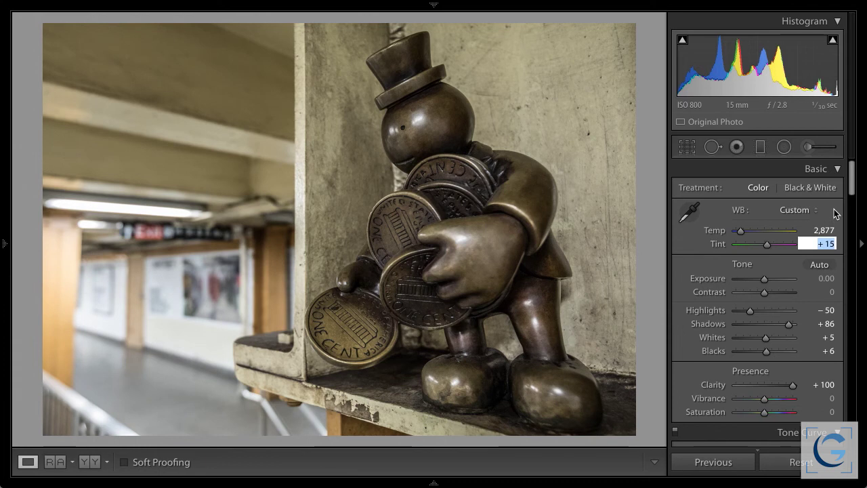
{"action": "key", "text": "Up"}
{"action": "key", "text": "Up"}
{"action": "key", "text": "Up"}
{"action": "key", "text": "Up"}
{"action": "key", "text": "Down"}
{"action": "key", "text": "Down"}
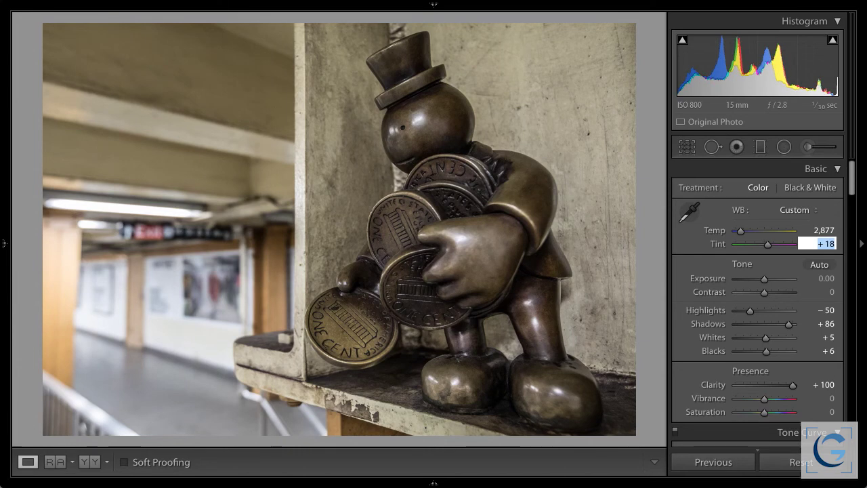
{"action": "key", "text": "Up"}
{"action": "key", "text": "Up"}
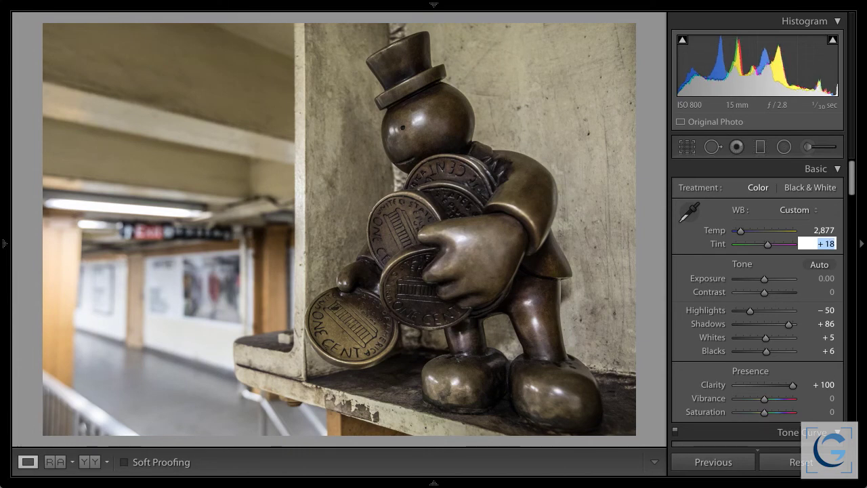
{"action": "key", "text": "Up"}
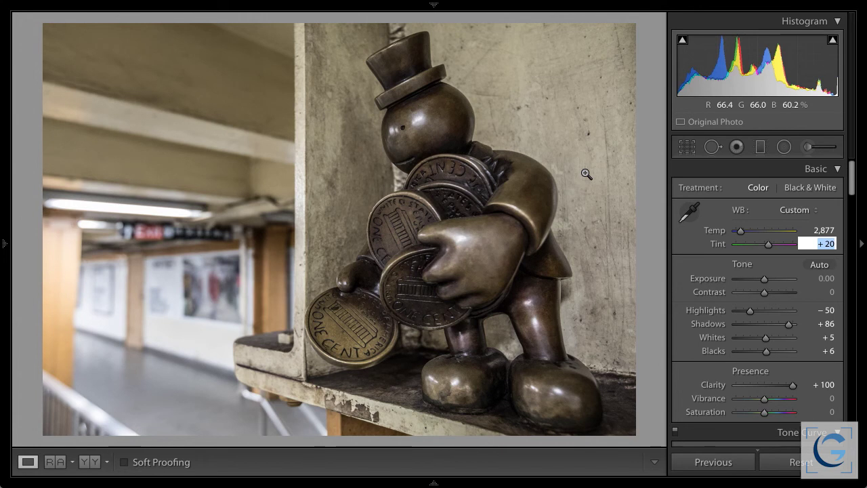
- Open the 09 - Vibrance Saturation collection to bring up Nathan's umbrella photo
{"action": "mouse_move", "coordinate": [4, 222]}
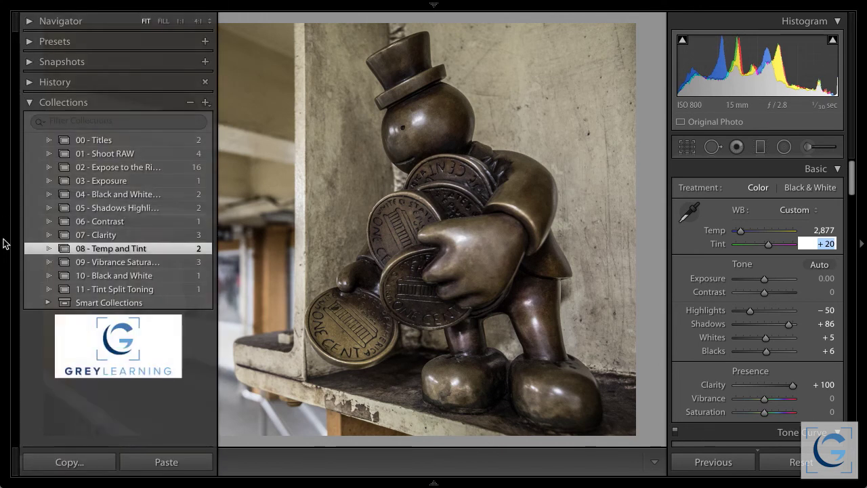
{"action": "left_click", "coordinate": [109, 262]}
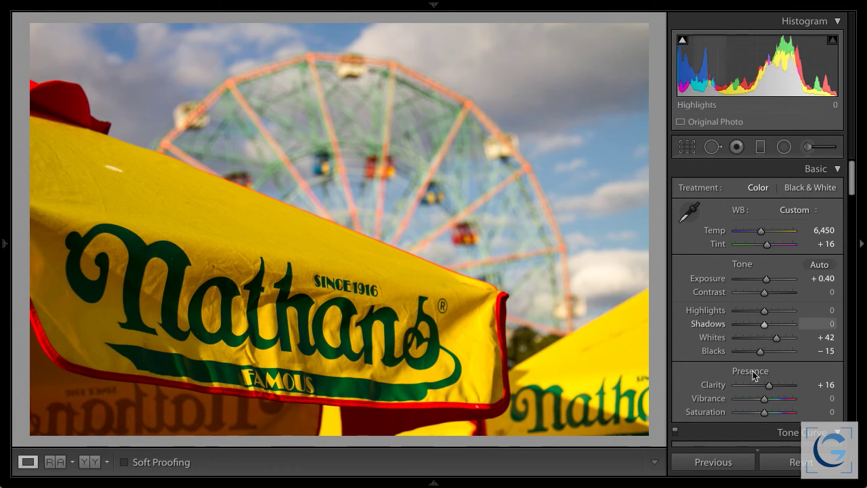
{"action": "left_click_drag", "start_coordinate": [777, 415], "coordinate": [795, 415]}
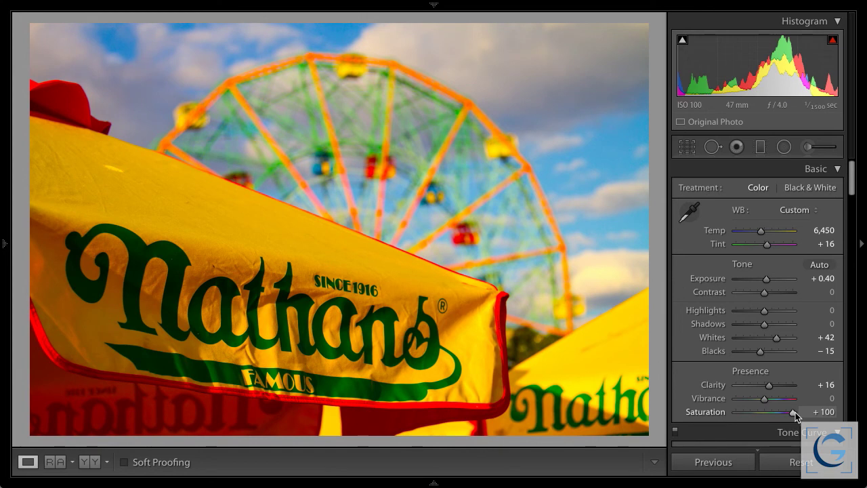
{"action": "left_click_drag", "start_coordinate": [795, 414], "coordinate": [766, 411]}
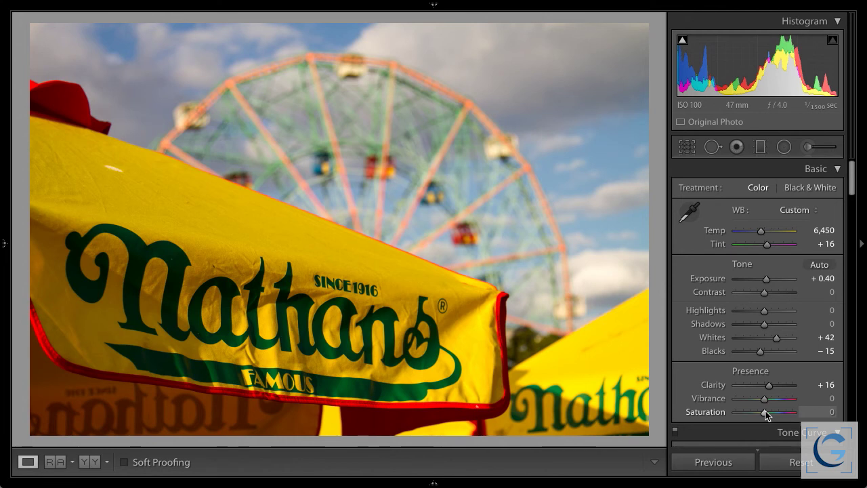
{"action": "left_click_drag", "start_coordinate": [766, 415], "coordinate": [782, 416]}
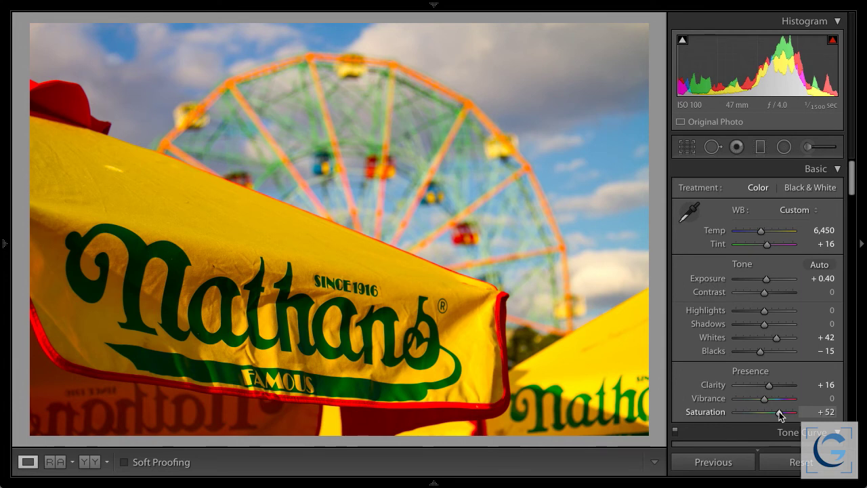
{"action": "double_click", "coordinate": [781, 414]}
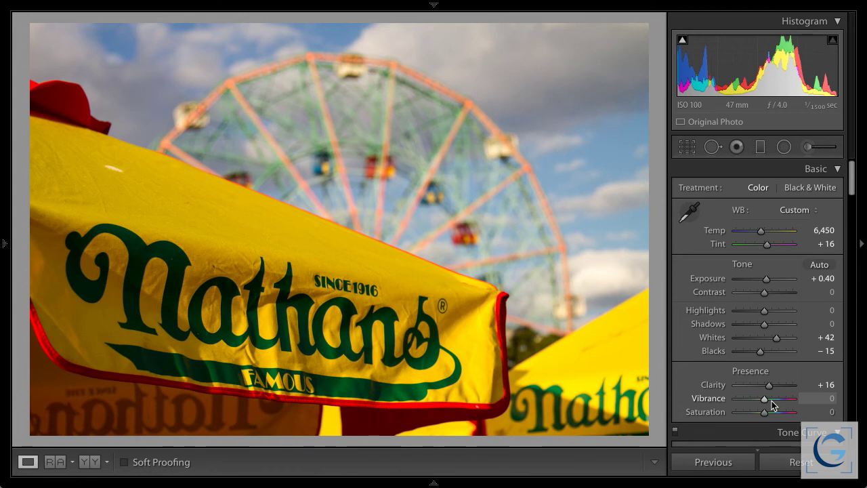
- Push the umbrella photo's Vibrance to about +66, then settle it at +40
{"action": "left_click_drag", "start_coordinate": [767, 398], "coordinate": [786, 402]}
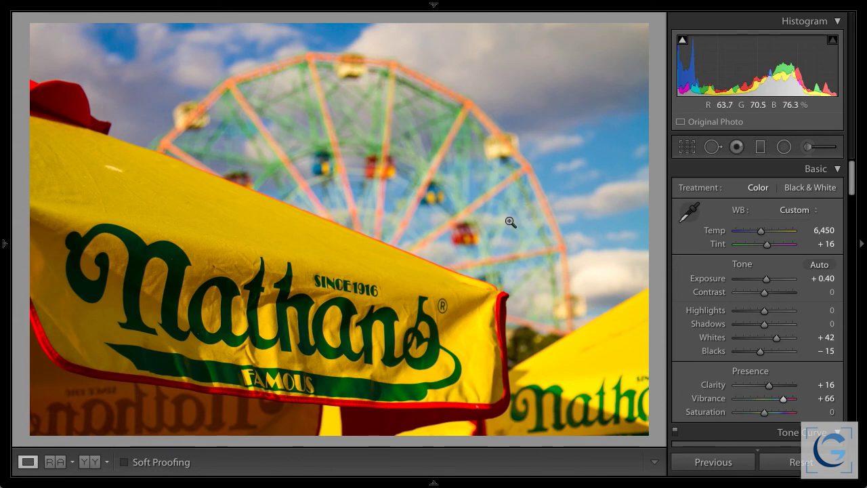
{"action": "left_click_drag", "start_coordinate": [784, 405], "coordinate": [776, 401]}
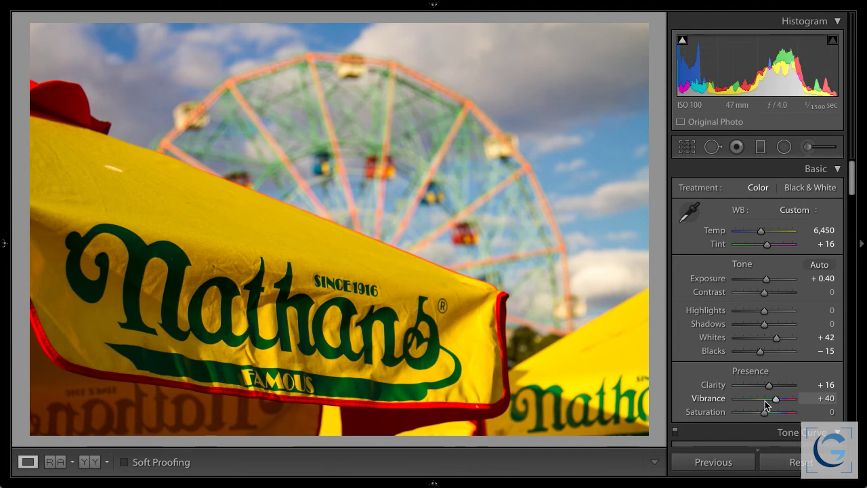
- Select the yellow flower photo from the filmstrip and set its Vibrance to +65
{"action": "mouse_move", "coordinate": [431, 484]}
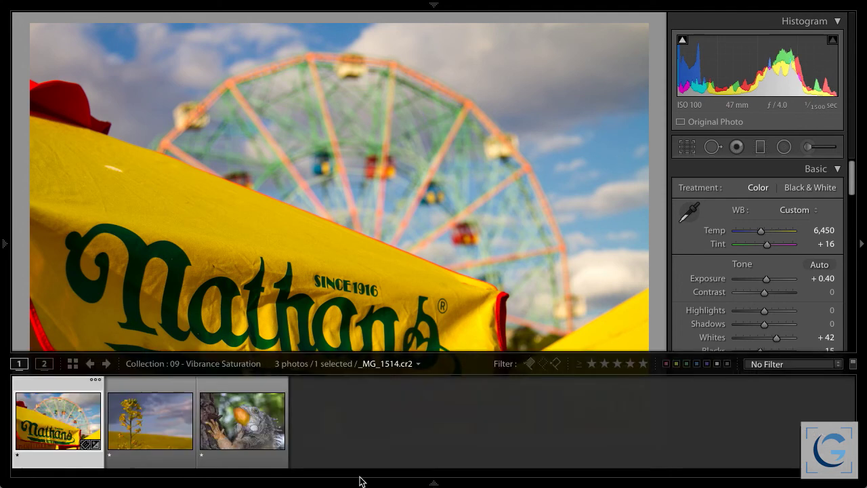
{"action": "left_click", "coordinate": [162, 428]}
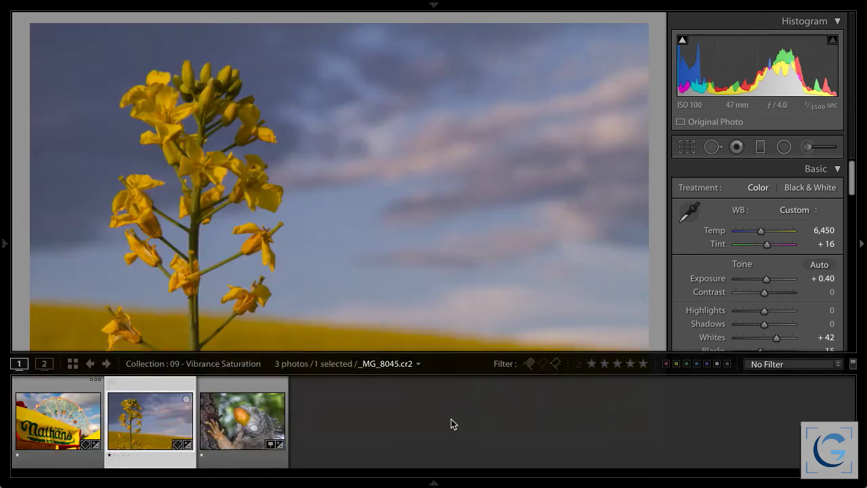
{"action": "scroll", "coordinate": [759, 299], "scroll_direction": "down", "scroll_amount": 4}
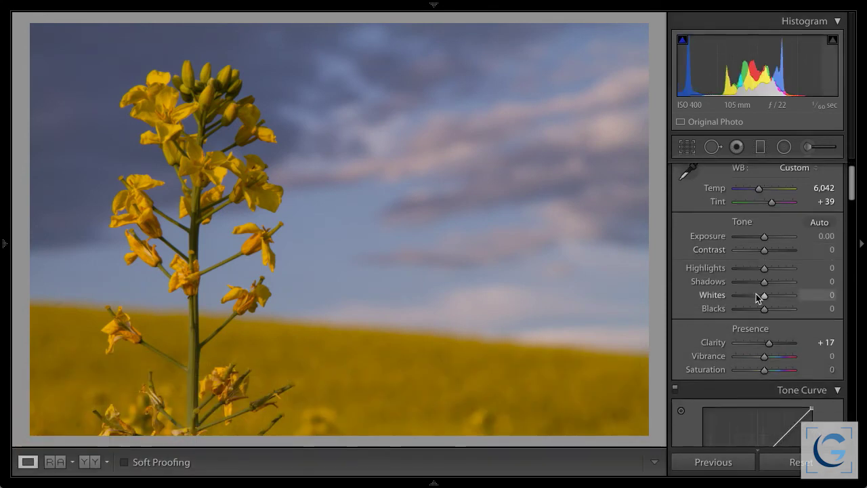
{"action": "left_click_drag", "start_coordinate": [765, 327], "coordinate": [785, 330]}
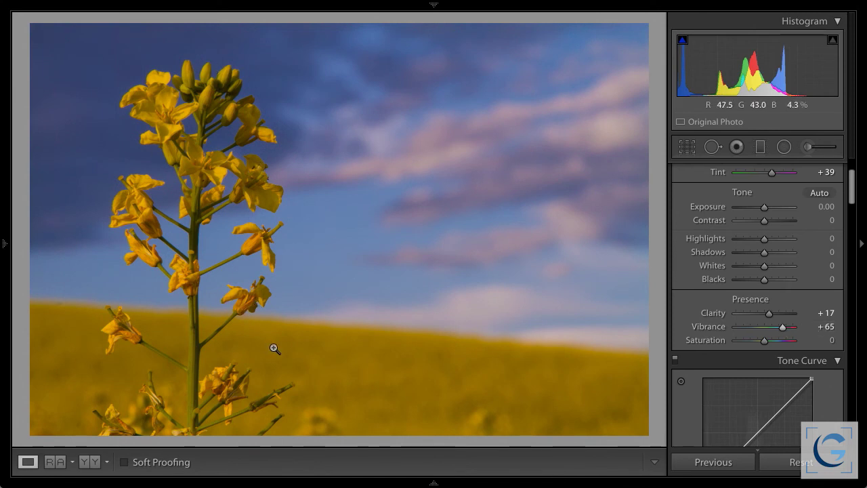
{"action": "mouse_move", "coordinate": [447, 484]}
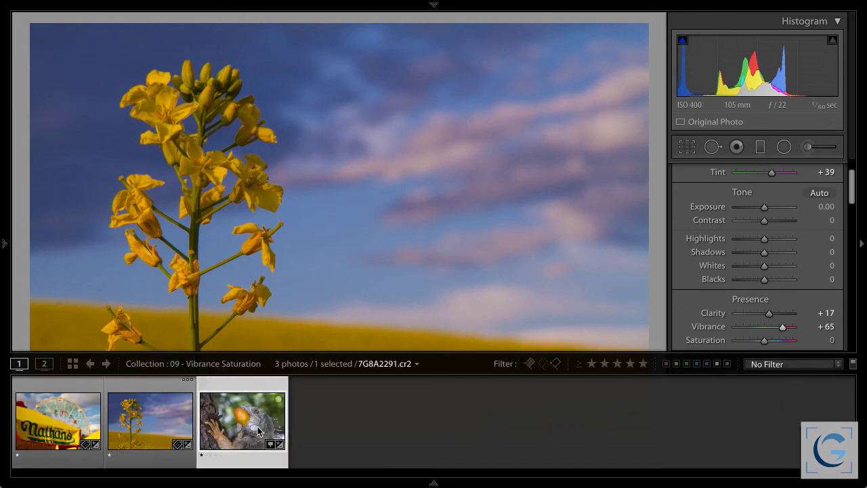
- Open the iguana photo, raise Vibrance gradually to +84 and drop Saturation to -13
{"action": "left_click", "coordinate": [257, 431]}
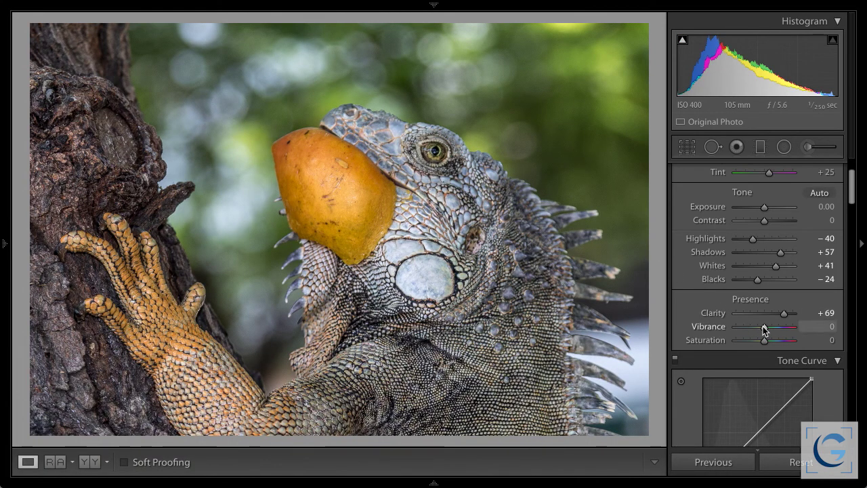
{"action": "mouse_move", "coordinate": [765, 326]}
{"action": "left_mouse_down"}
{"action": "mouse_move", "coordinate": [788, 331]}
{"action": "mouse_move", "coordinate": [777, 329]}
{"action": "left_mouse_up"}
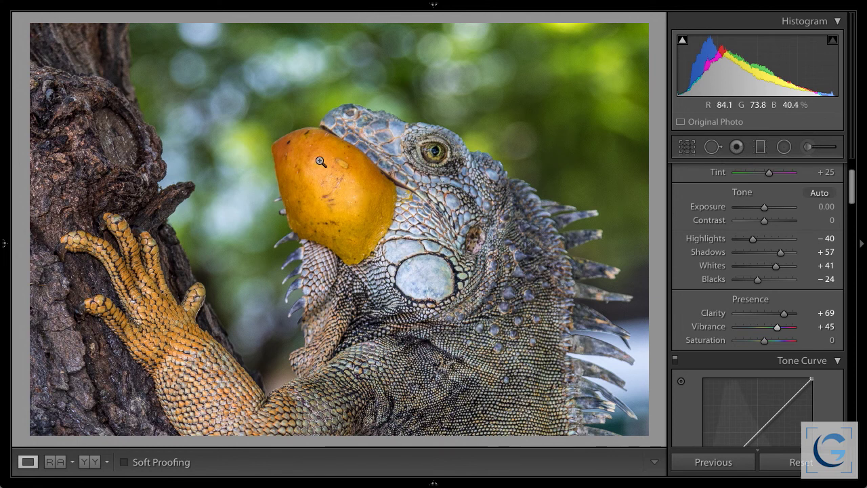
{"action": "left_click_drag", "start_coordinate": [775, 331], "coordinate": [783, 328]}
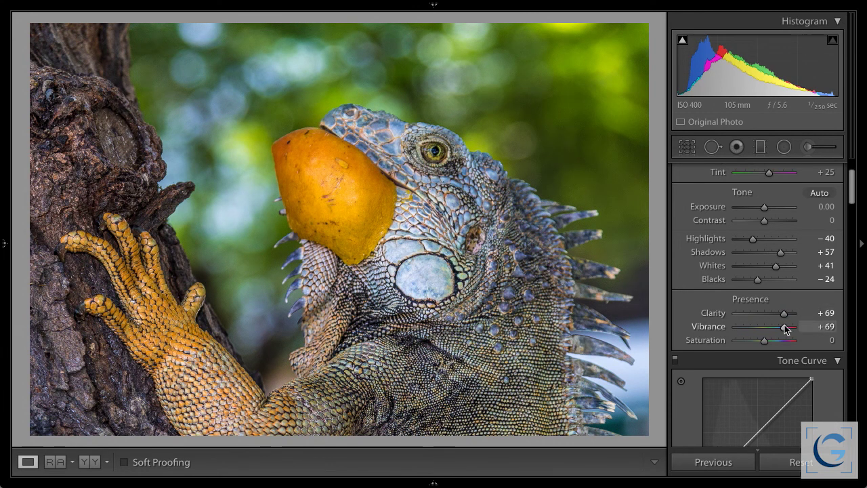
{"action": "left_click_drag", "start_coordinate": [784, 329], "coordinate": [790, 331]}
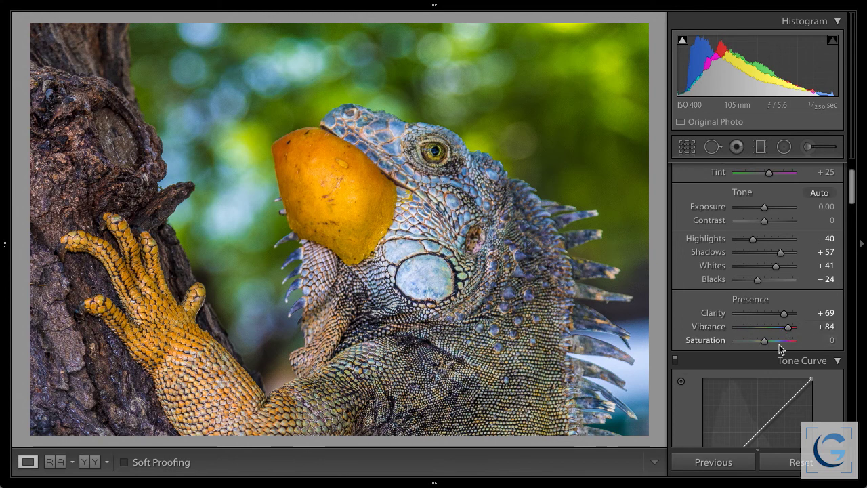
{"action": "left_click_drag", "start_coordinate": [765, 345], "coordinate": [761, 342]}
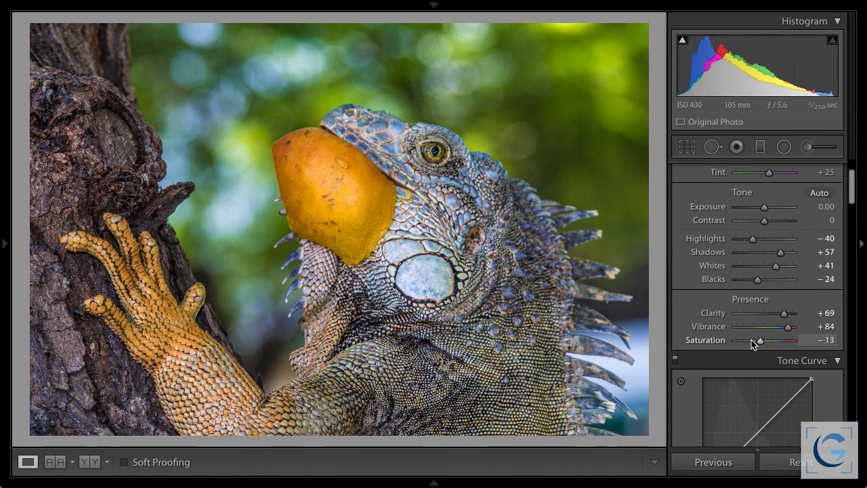
- Open the 10 - Black and White collection to show the Palouse barn photo
{"action": "mouse_move", "coordinate": [6, 243]}
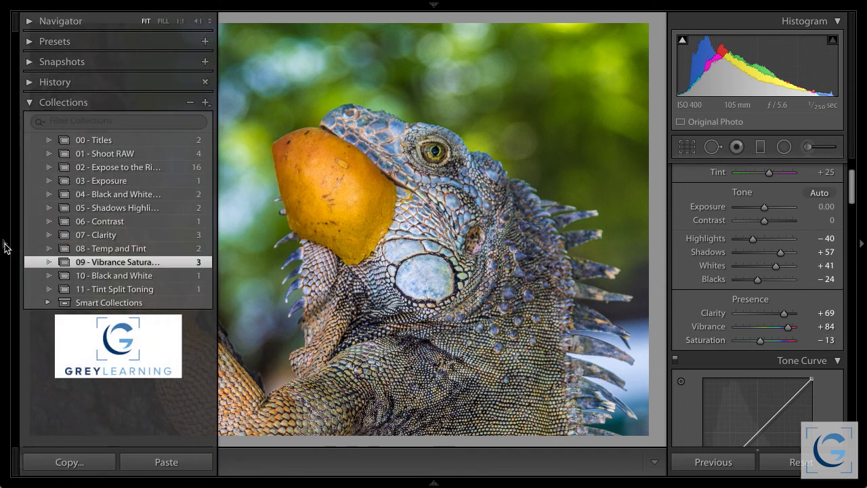
{"action": "left_click", "coordinate": [112, 276]}
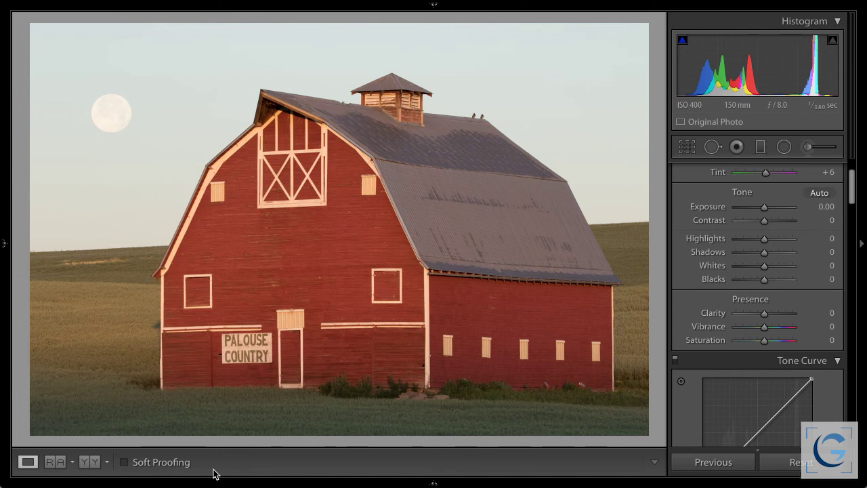
{"action": "mouse_move", "coordinate": [5, 244]}
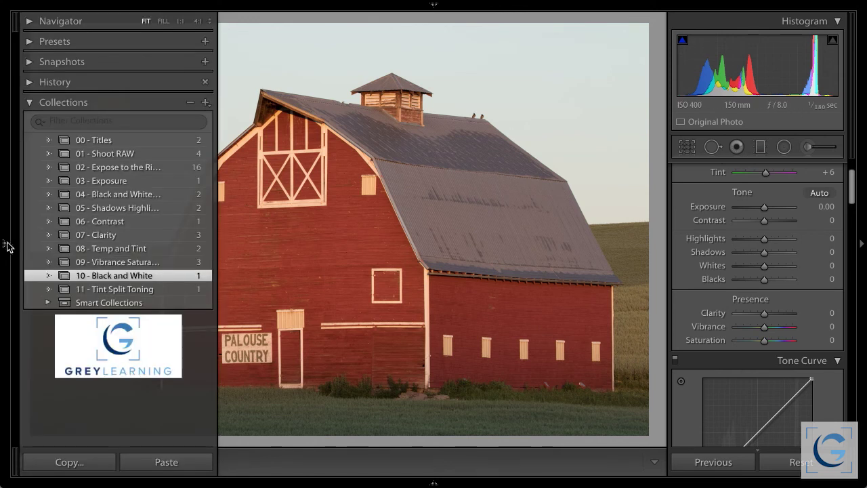
{"action": "left_click", "coordinate": [117, 249]}
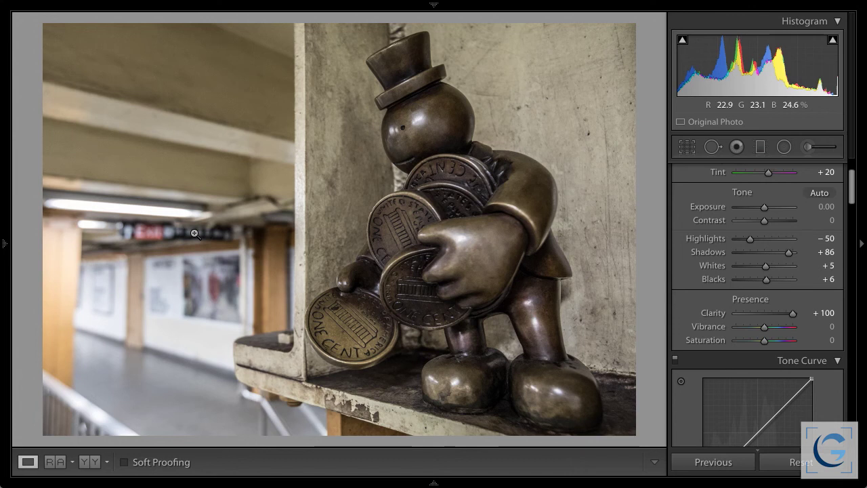
{"action": "mouse_move", "coordinate": [3, 242]}
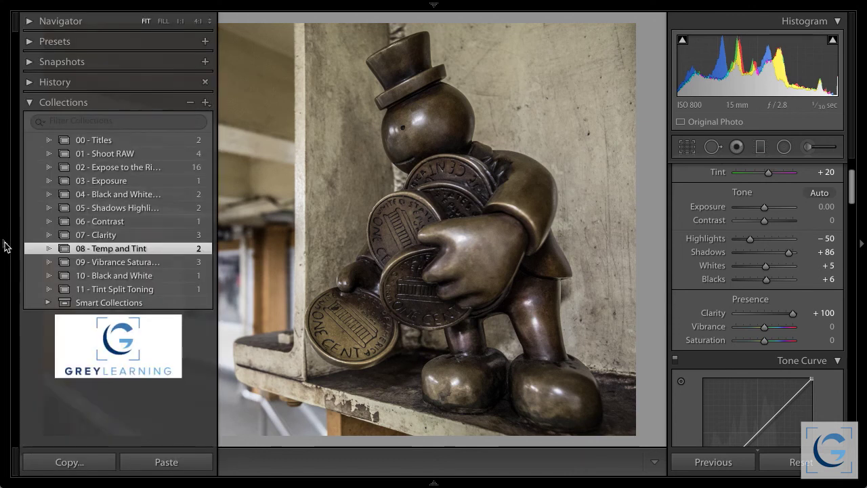
{"action": "left_click", "coordinate": [119, 278]}
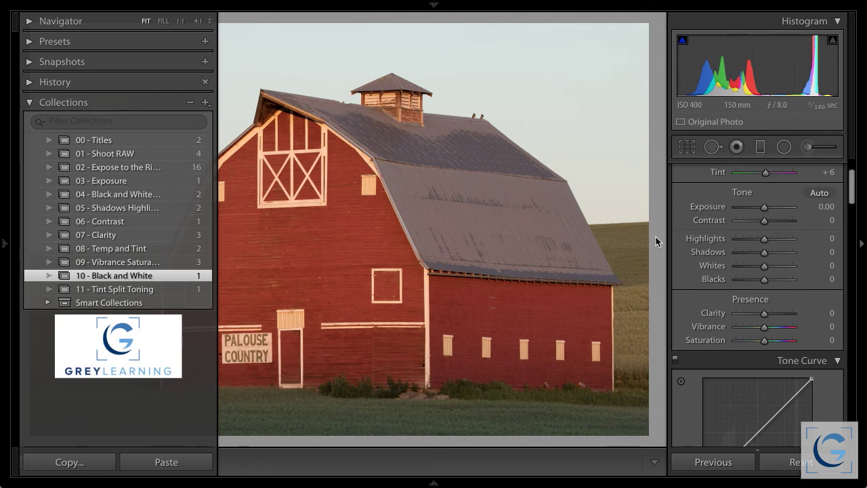
- Hide the side panel and set the barn photo's Treatment to Black & White
{"action": "key", "text": "F7"}
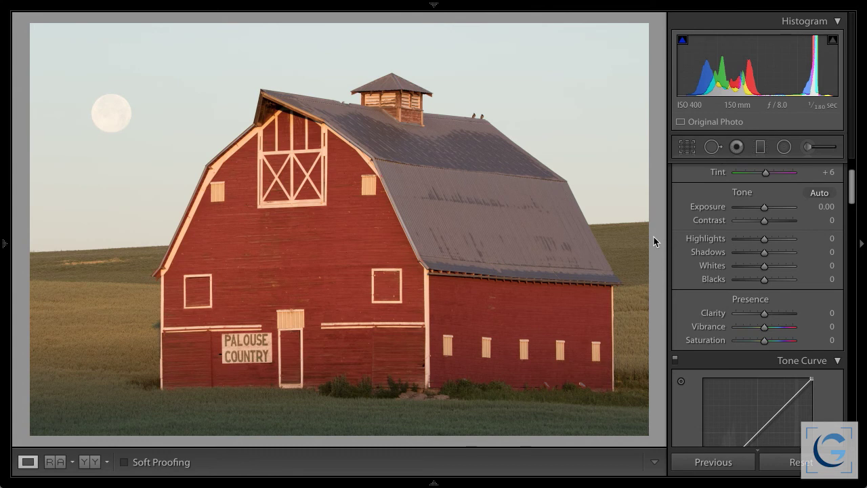
{"action": "scroll", "coordinate": [735, 230], "scroll_direction": "up", "scroll_amount": 2}
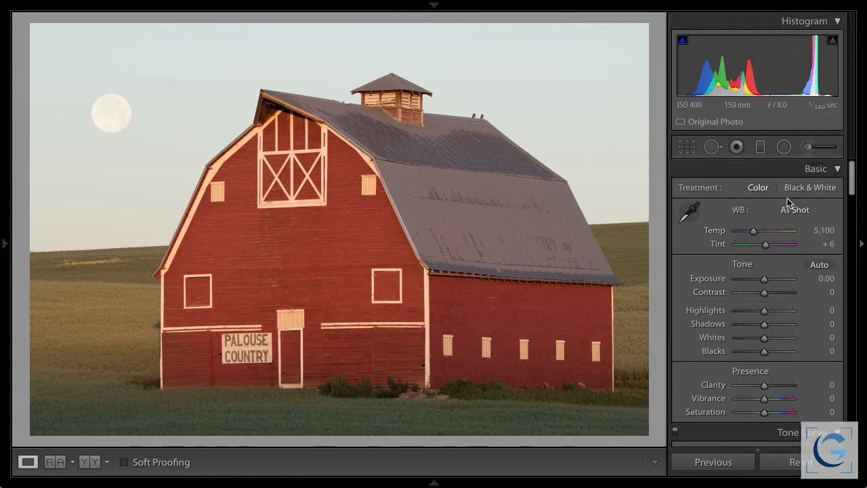
{"action": "left_click", "coordinate": [810, 188]}
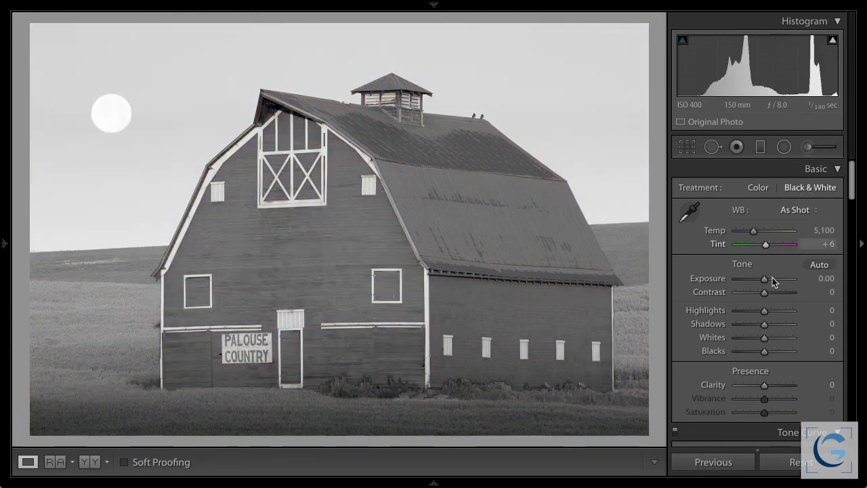
- In the B&W Mix, darken Red to −23 and lift Yellow to +93
{"action": "scroll", "coordinate": [774, 281], "scroll_direction": "down", "scroll_amount": 10}
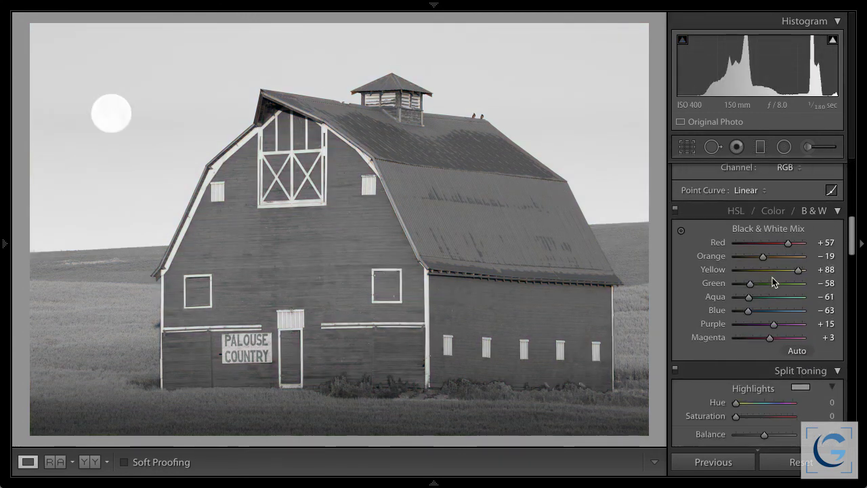
{"action": "scroll", "coordinate": [773, 281], "scroll_direction": "down", "scroll_amount": 2}
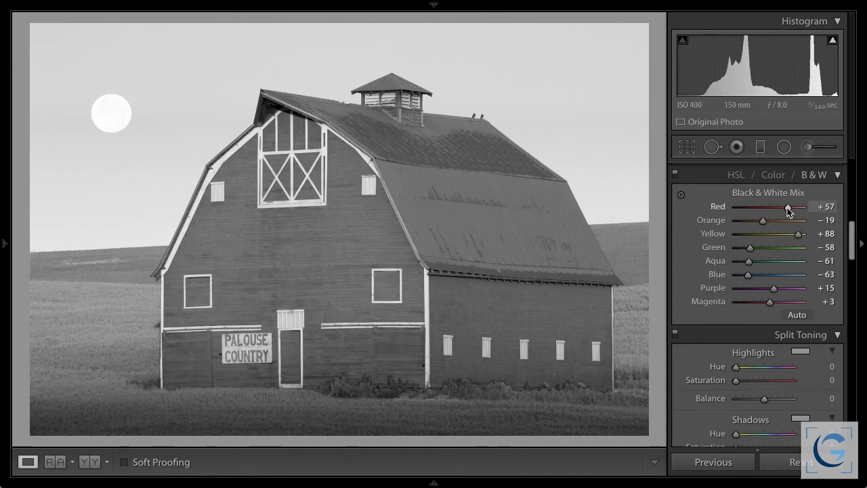
{"action": "left_click_drag", "start_coordinate": [787, 208], "coordinate": [759, 211]}
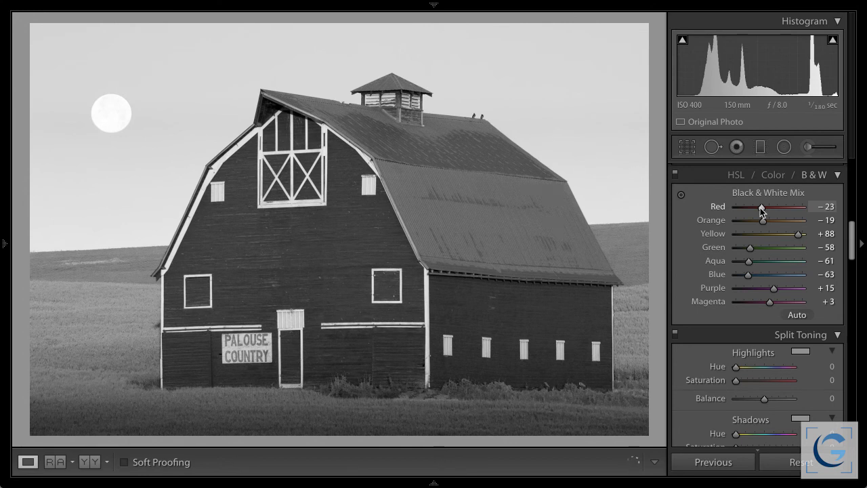
{"action": "left_click_drag", "start_coordinate": [796, 234], "coordinate": [742, 249]}
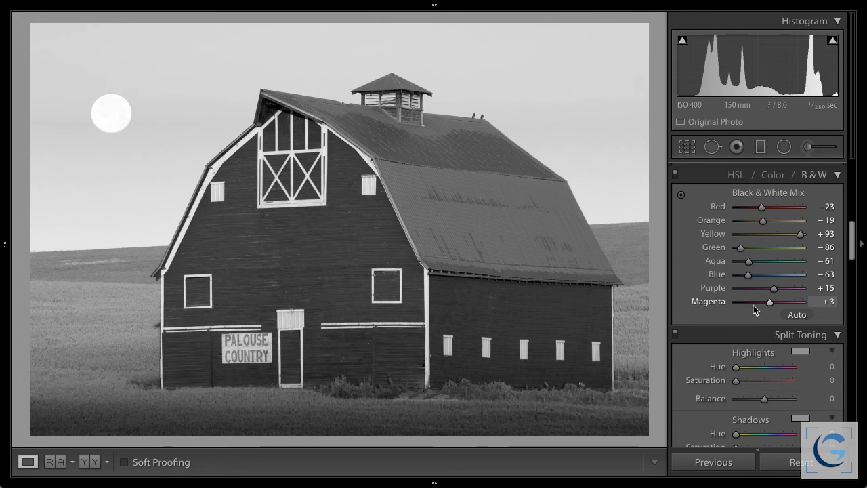
{"action": "scroll", "coordinate": [753, 305], "scroll_direction": "up", "scroll_amount": 10}
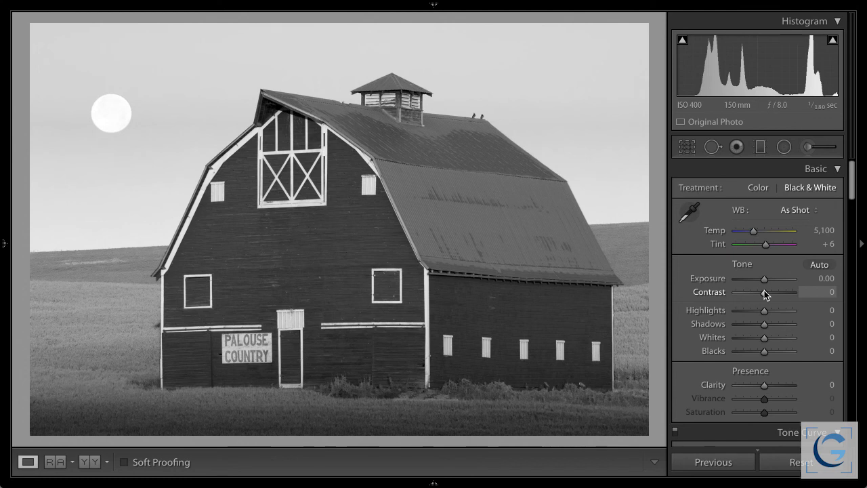
- Alt-drag Whites to −15 and Blacks to +13, then set Clarity +47, Highlights −85, Shadows −15
{"action": "left_click", "coordinate": [765, 338], "text": "alt"}
{"action": "left_click_drag", "start_coordinate": [765, 338], "coordinate": [767, 350]}
{"action": "left_click", "coordinate": [764, 351], "text": "alt"}
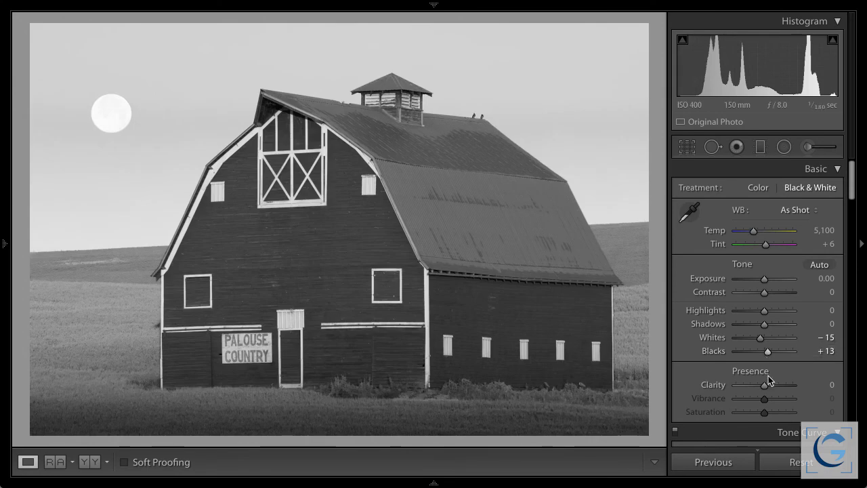
{"action": "left_click_drag", "start_coordinate": [764, 383], "coordinate": [778, 383]}
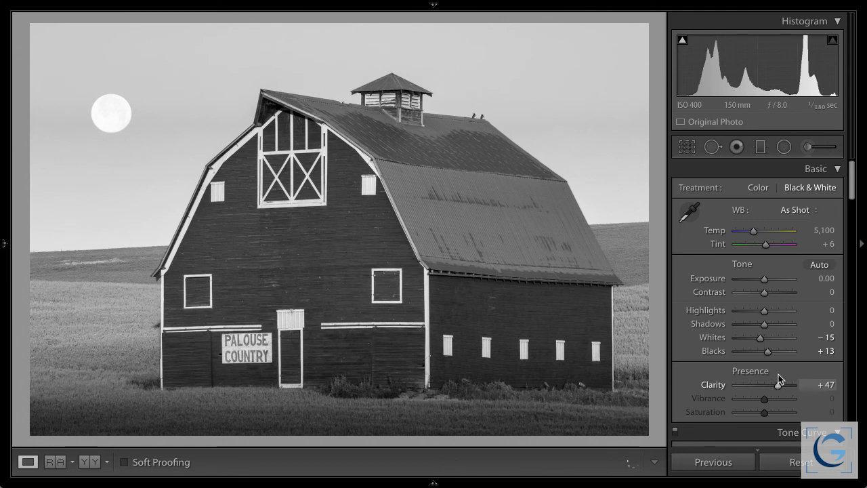
{"action": "left_click_drag", "start_coordinate": [765, 311], "coordinate": [740, 312]}
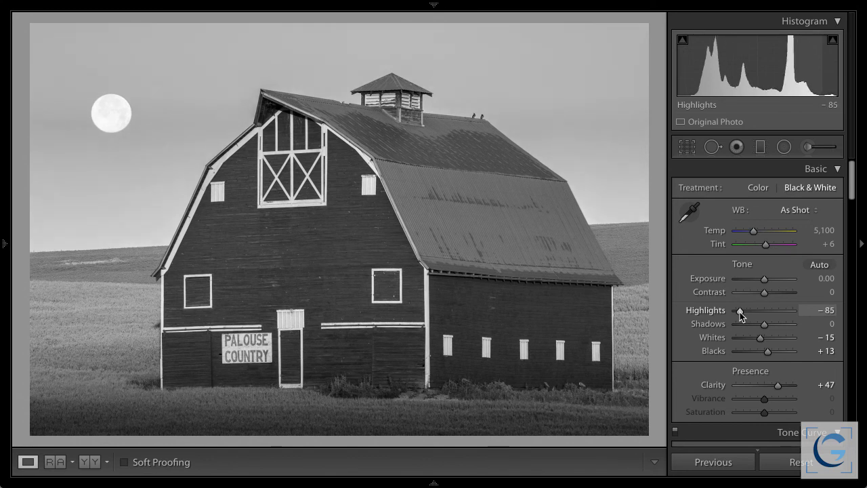
{"action": "left_click_drag", "start_coordinate": [765, 325], "coordinate": [761, 328]}
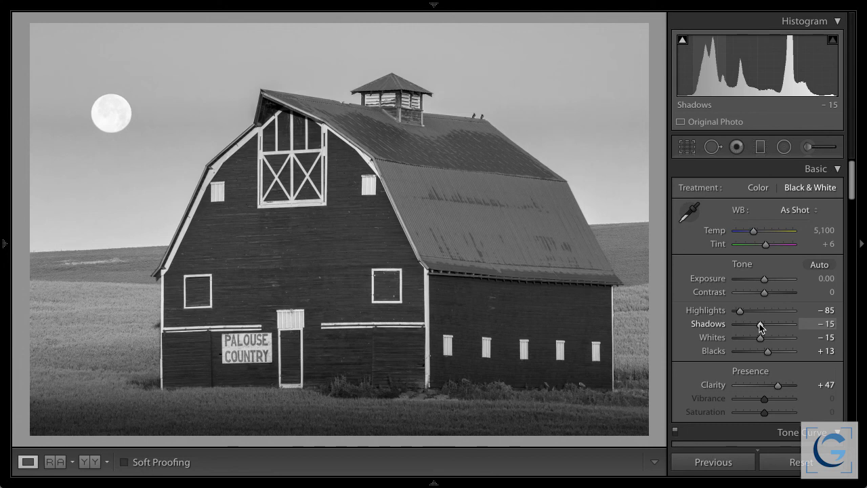
- Open the collapsed-barn photo in 11 - Tint Split Toning and set Treatment to Black & White
{"action": "mouse_move", "coordinate": [12, 255]}
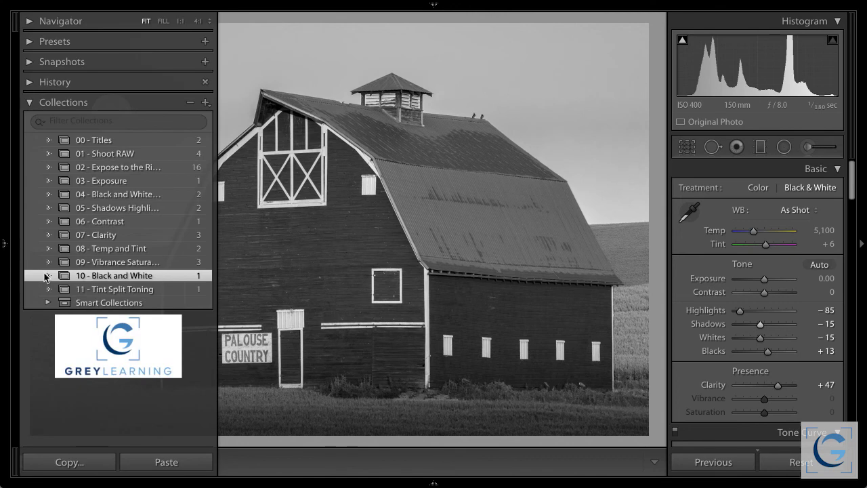
{"action": "left_click", "coordinate": [118, 290]}
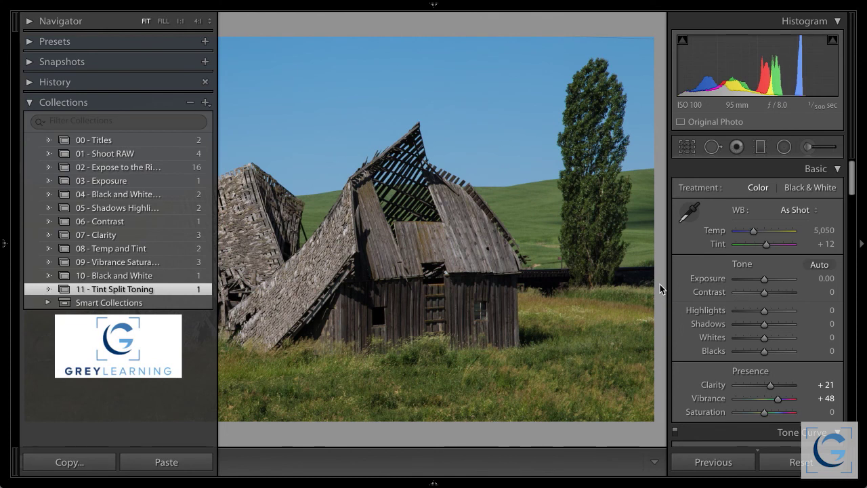
{"action": "key", "text": "F7"}
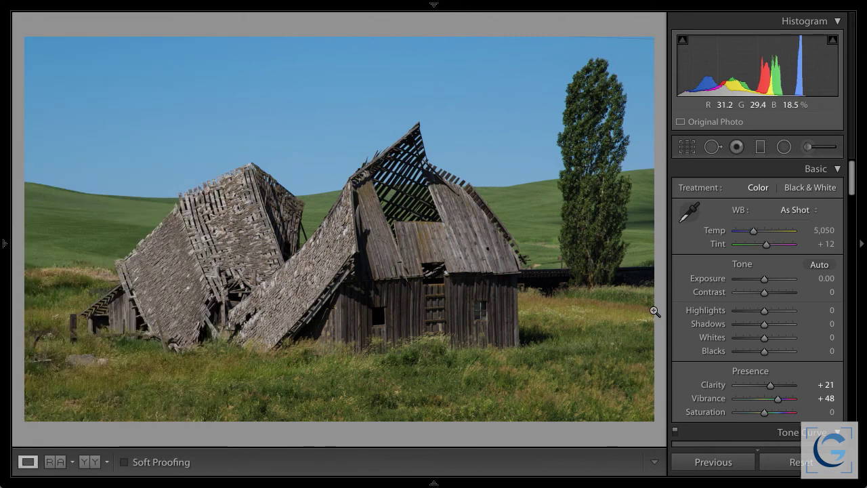
{"action": "left_click", "coordinate": [807, 193]}
- Brighten the yellow tones, such as the grass, in the B&W Mix
{"action": "scroll", "coordinate": [797, 281], "scroll_direction": "down", "scroll_amount": 2}
{"action": "scroll", "coordinate": [797, 281], "scroll_direction": "down", "scroll_amount": 2}
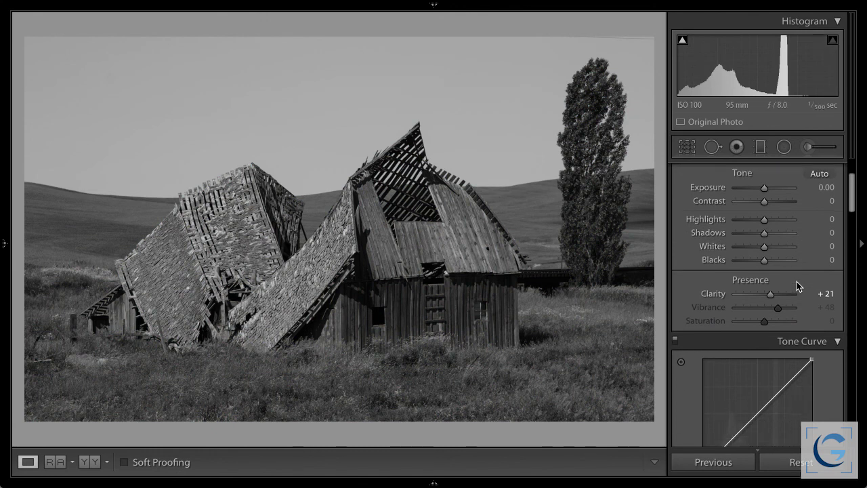
{"action": "scroll", "coordinate": [797, 281], "scroll_direction": "down", "scroll_amount": 5}
{"action": "scroll", "coordinate": [796, 282], "scroll_direction": "down", "scroll_amount": 8}
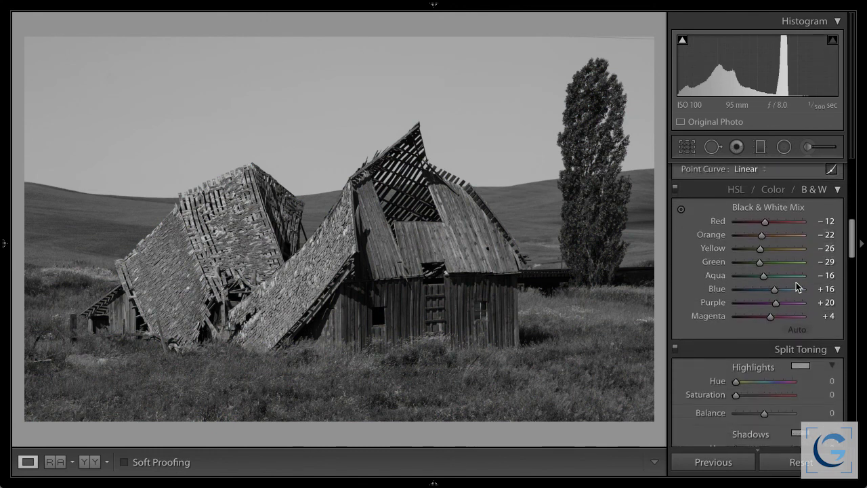
{"action": "left_click_drag", "start_coordinate": [760, 233], "coordinate": [780, 233]}
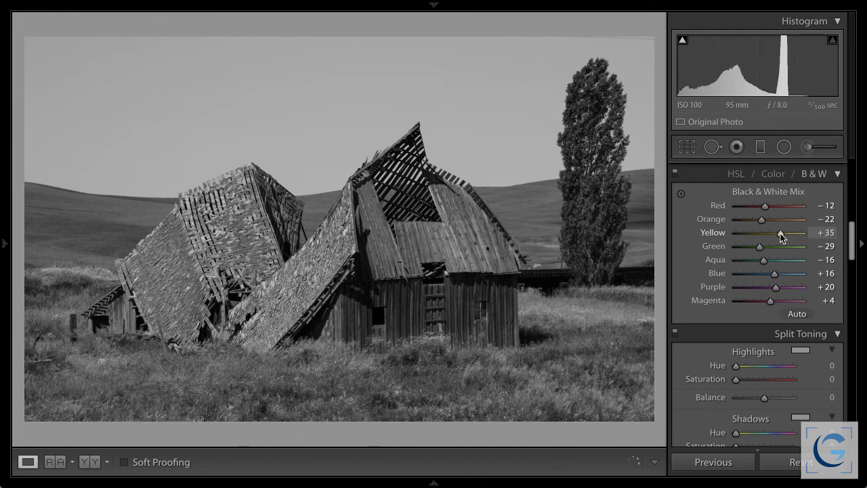
- Split-tone with highlights hue 68, saturation 26, shadows hue 282, saturation 29, and balance +47
{"action": "scroll", "coordinate": [781, 259], "scroll_direction": "down", "scroll_amount": 3}
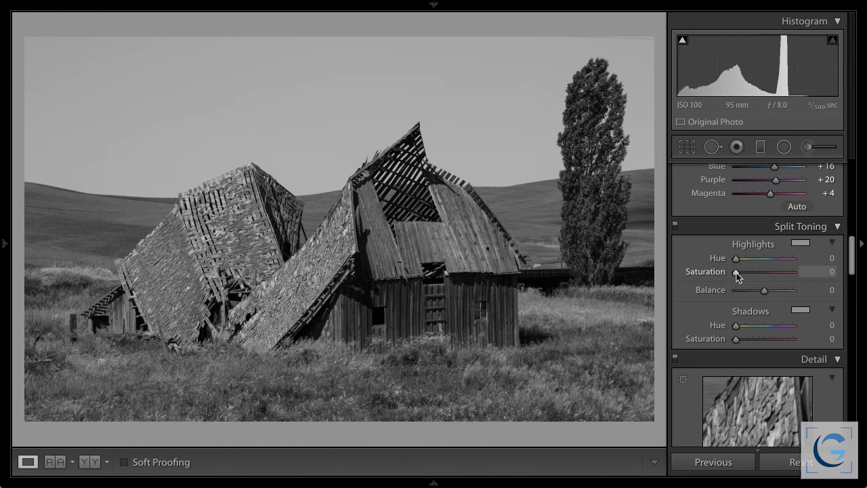
{"action": "left_click_drag", "start_coordinate": [737, 271], "coordinate": [752, 272]}
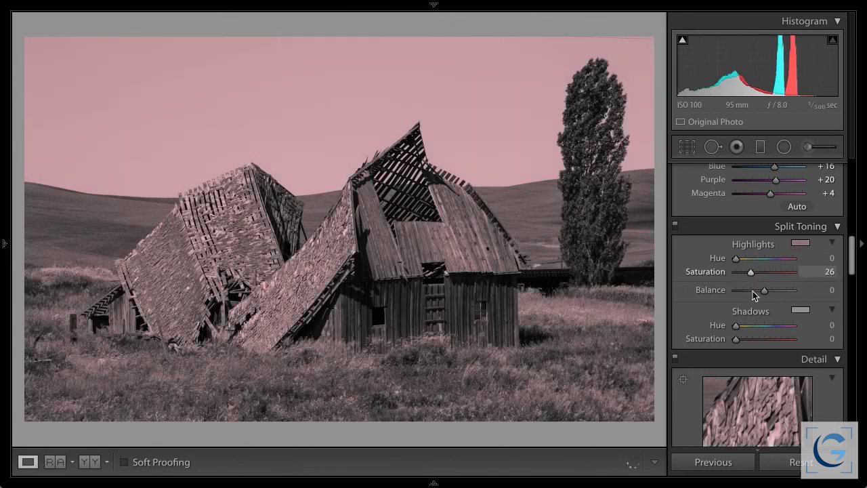
{"action": "left_click_drag", "start_coordinate": [739, 339], "coordinate": [753, 339]}
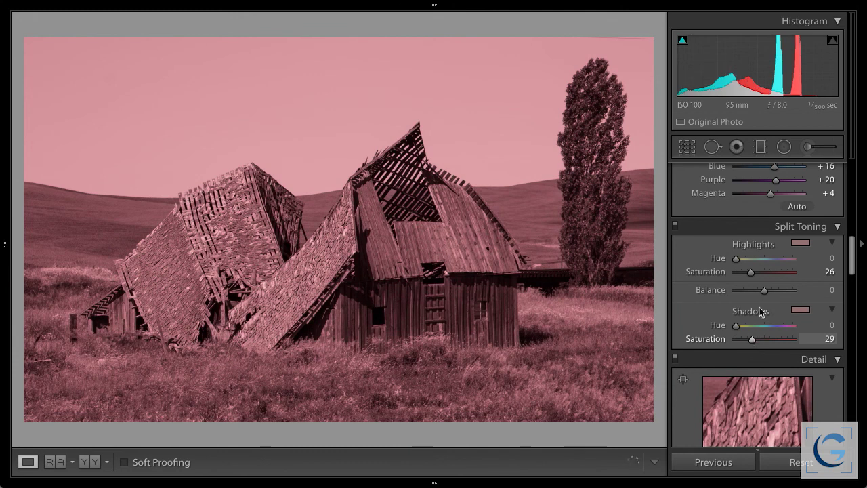
{"action": "left_click_drag", "start_coordinate": [738, 258], "coordinate": [759, 262]}
{"action": "left_click_drag", "start_coordinate": [737, 326], "coordinate": [785, 330]}
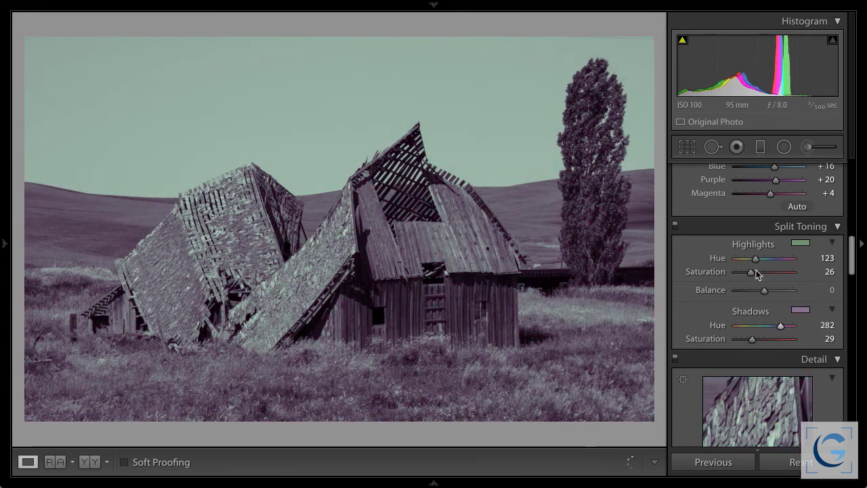
{"action": "left_click_drag", "start_coordinate": [756, 262], "coordinate": [747, 262]}
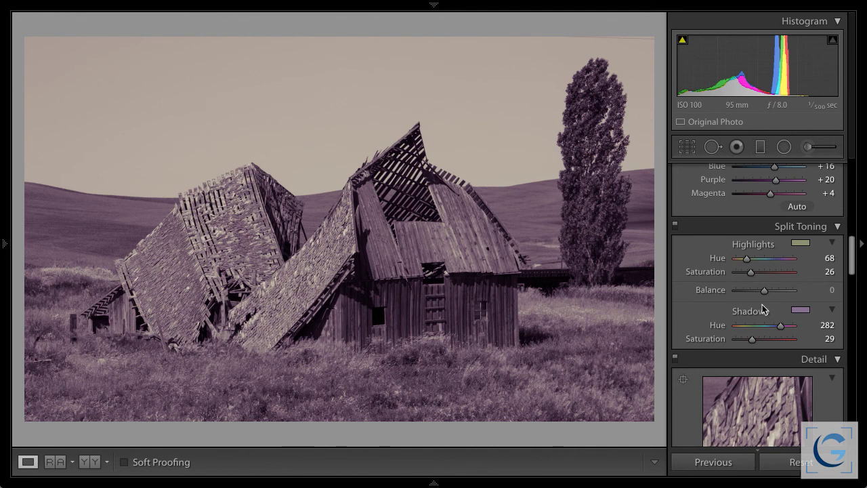
{"action": "mouse_move", "coordinate": [764, 293]}
{"action": "left_mouse_down"}
{"action": "mouse_move", "coordinate": [750, 295]}
{"action": "mouse_move", "coordinate": [778, 291]}
{"action": "left_mouse_up"}
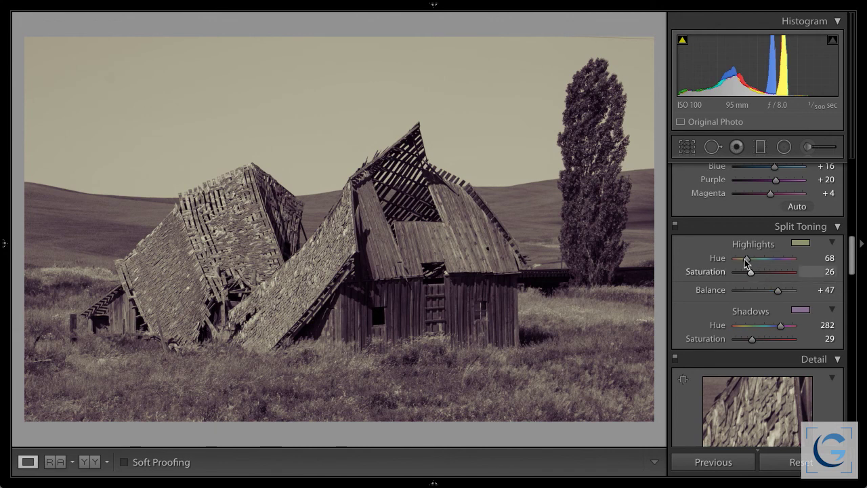
- Set Split Toning Balance to +100 and make the highlights cyan, hue 193, saturation 8
{"action": "left_click_drag", "start_coordinate": [746, 259], "coordinate": [748, 262]}
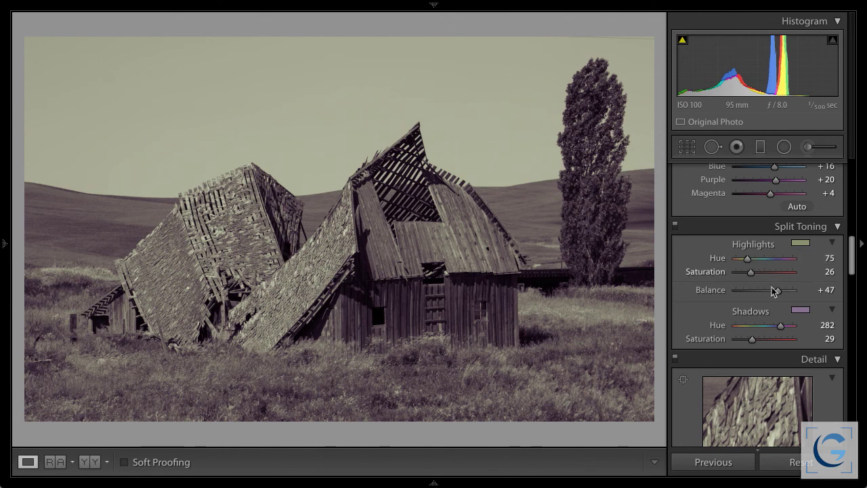
{"action": "left_click_drag", "start_coordinate": [778, 290], "coordinate": [811, 291]}
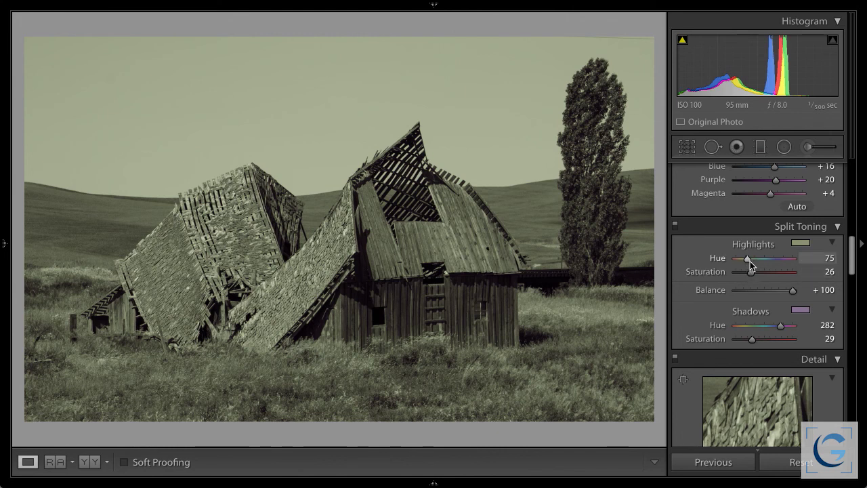
{"action": "left_click_drag", "start_coordinate": [750, 258], "coordinate": [767, 258]}
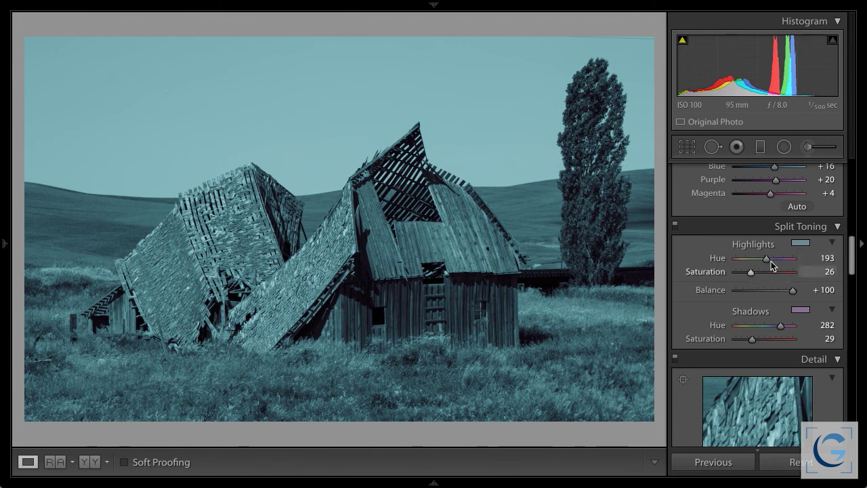
{"action": "left_click_drag", "start_coordinate": [751, 272], "coordinate": [742, 273]}
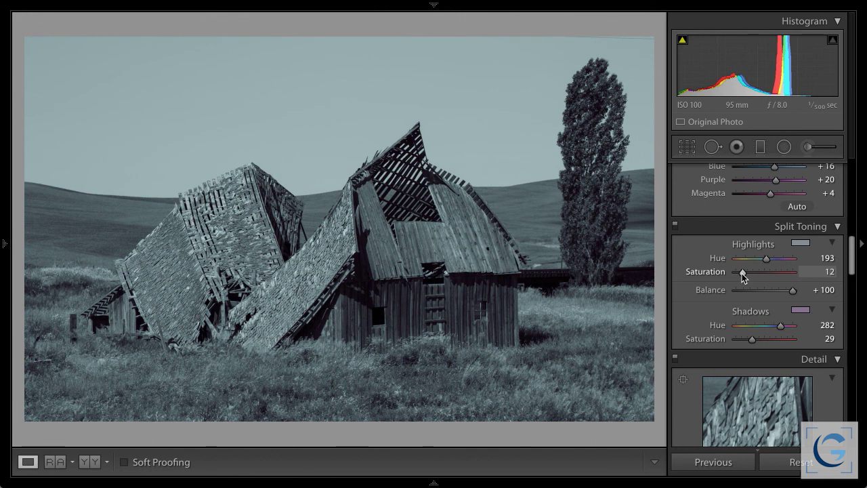
{"action": "left_click_drag", "start_coordinate": [742, 274], "coordinate": [739, 274]}
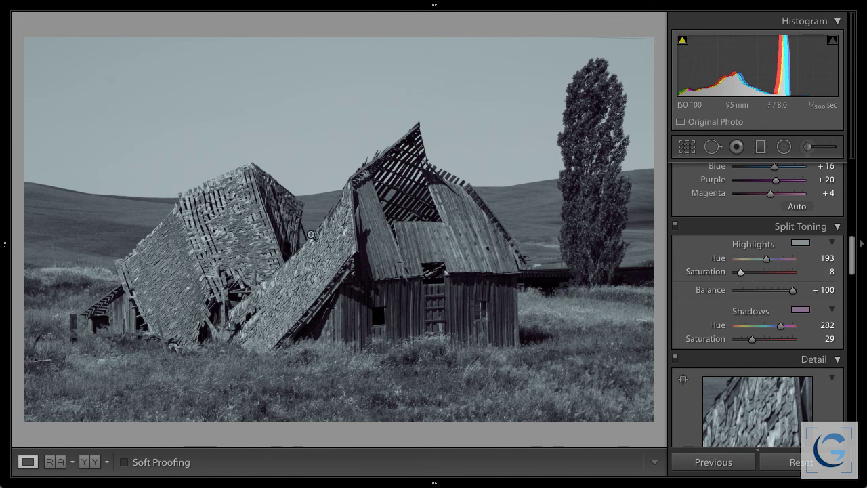
- Expand the left panel to show Navigator, Presets and Collections beside the barn photo
{"action": "left_click", "coordinate": [4, 245]}
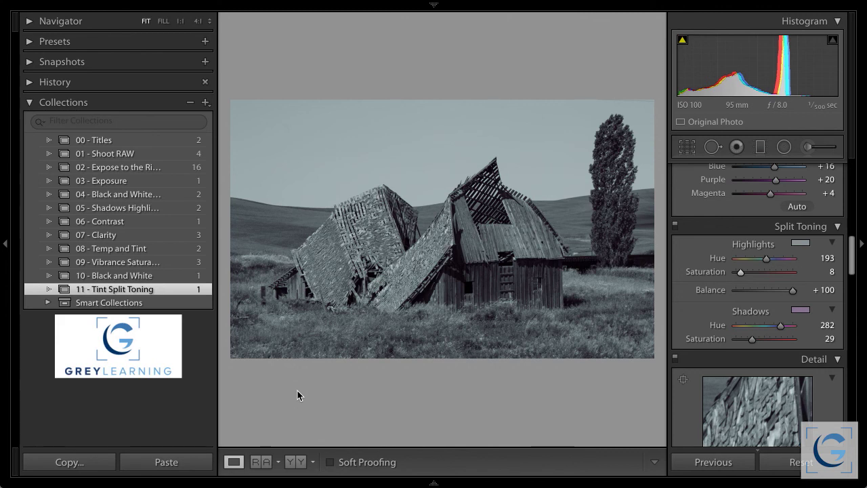
- Switch to the 07 - Clarity collection and load its cloudy sunset seascape
{"action": "left_click", "coordinate": [97, 236]}
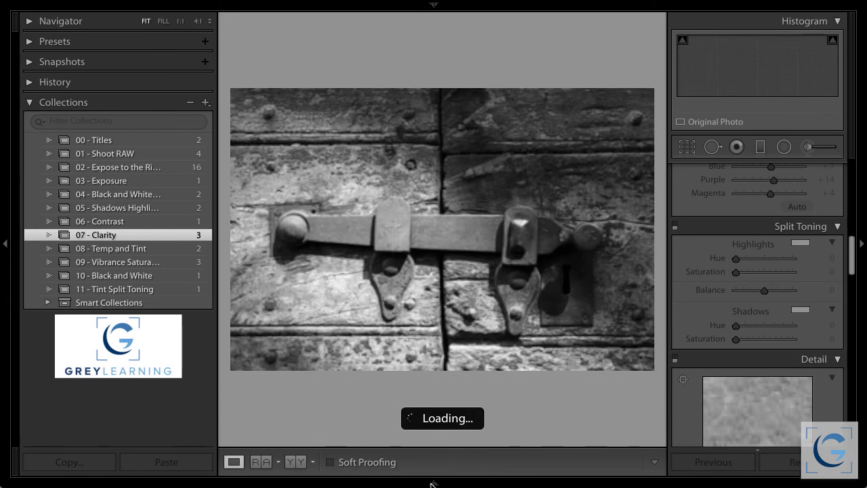
{"action": "mouse_move", "coordinate": [433, 483]}
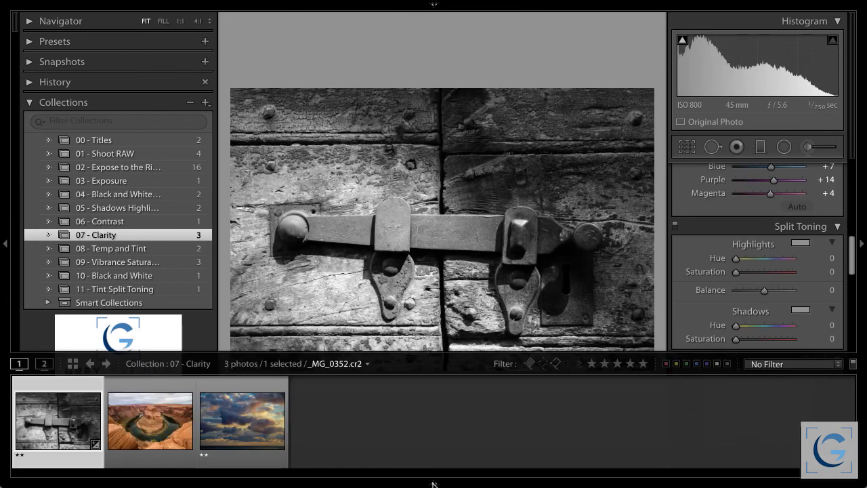
{"action": "left_click", "coordinate": [243, 420]}
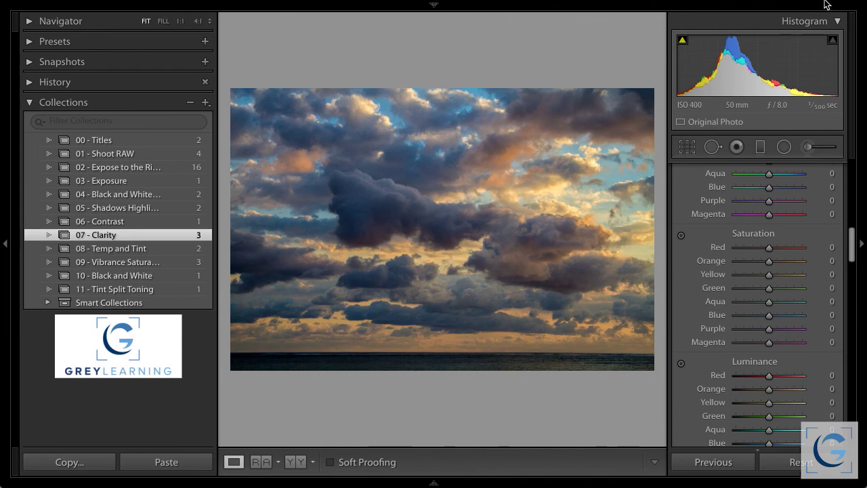
{"action": "scroll", "coordinate": [858, 259], "scroll_direction": "down", "scroll_amount": 2}
{"action": "left_click_drag", "start_coordinate": [856, 256], "coordinate": [858, 329]}
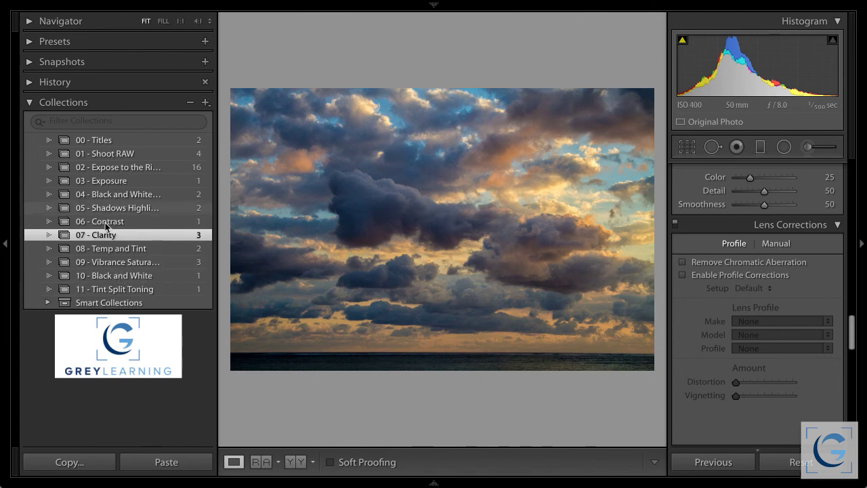
- Open the black-and-white door-latch photo from the filmstrip for editing
{"action": "mouse_move", "coordinate": [184, 481]}
{"action": "left_click", "coordinate": [72, 430]}
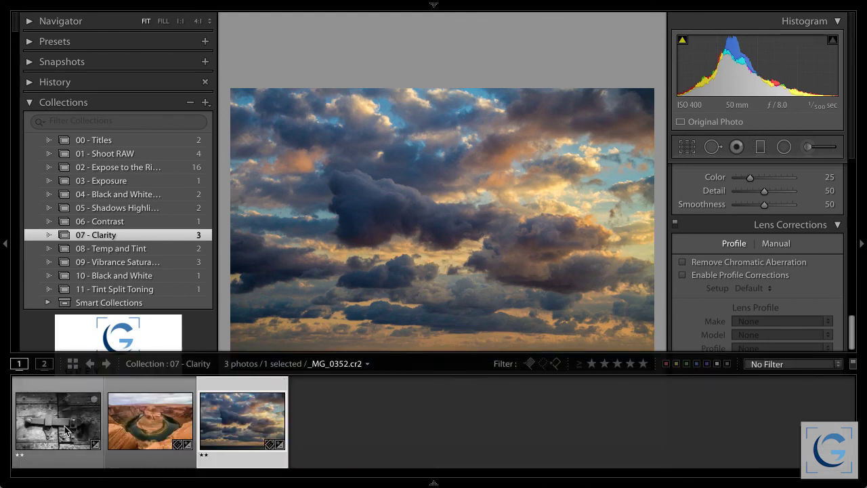
{"action": "key", "text": "ctrl+7"}
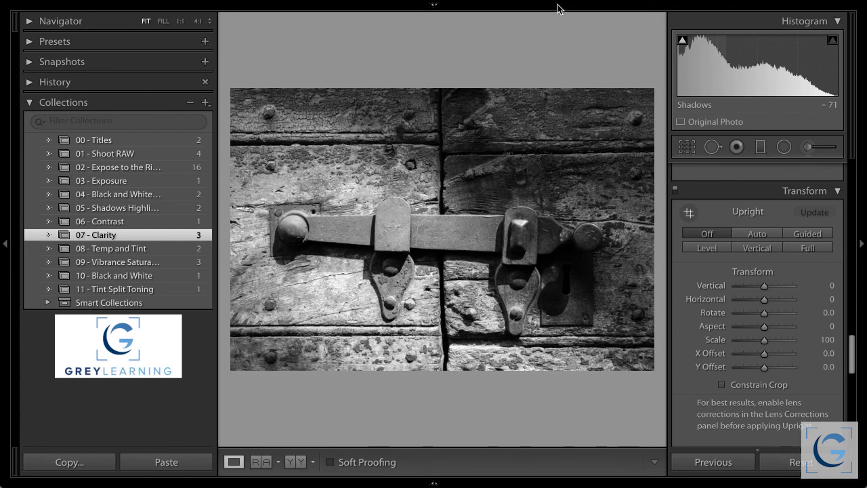
{"action": "scroll", "coordinate": [766, 226], "scroll_direction": "up", "scroll_amount": 10}
{"action": "scroll", "coordinate": [767, 231], "scroll_direction": "up", "scroll_amount": 8}
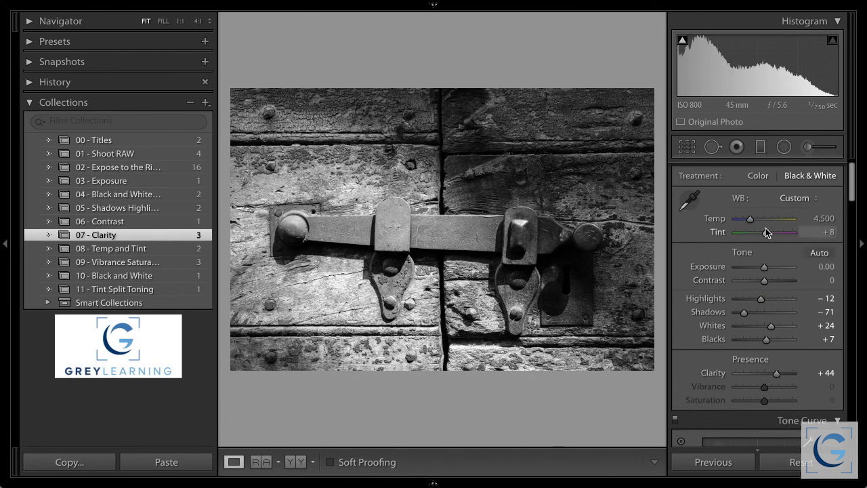
- Hide the side panels and toolbar, then raise Clarity from +44 to +100
{"action": "key", "text": "Tab"}
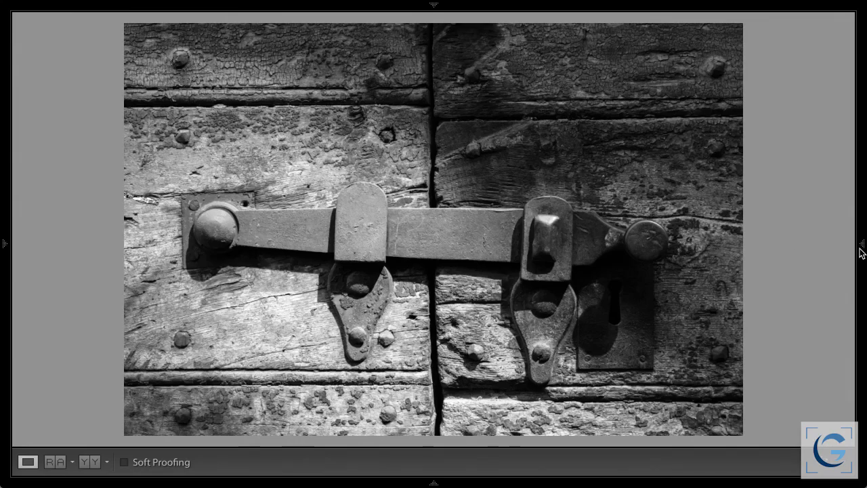
{"action": "mouse_move", "coordinate": [862, 245]}
{"action": "key", "text": "t"}
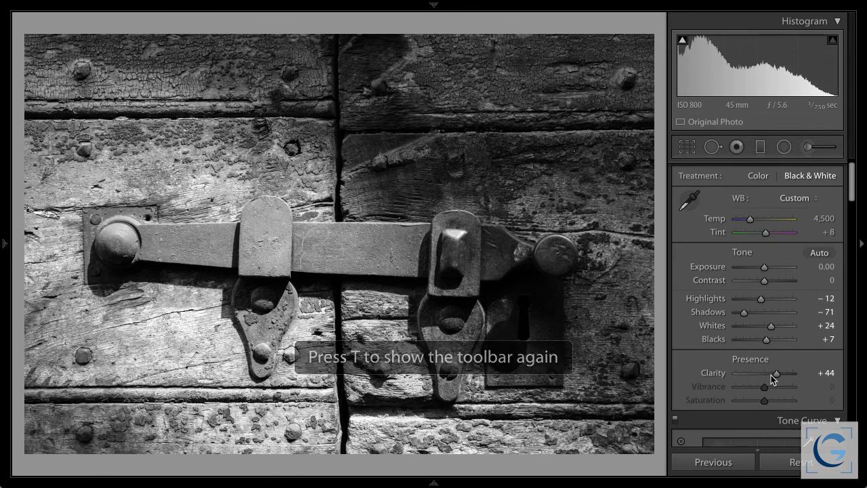
{"action": "left_click_drag", "start_coordinate": [786, 373], "coordinate": [813, 377]}
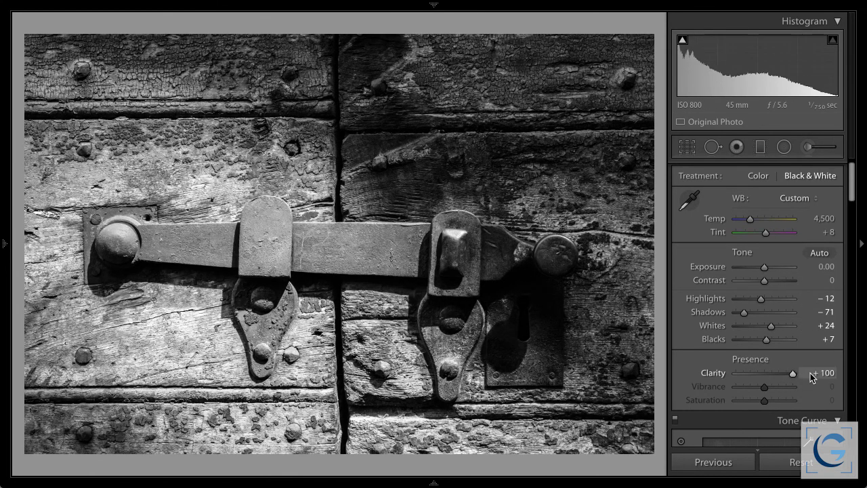
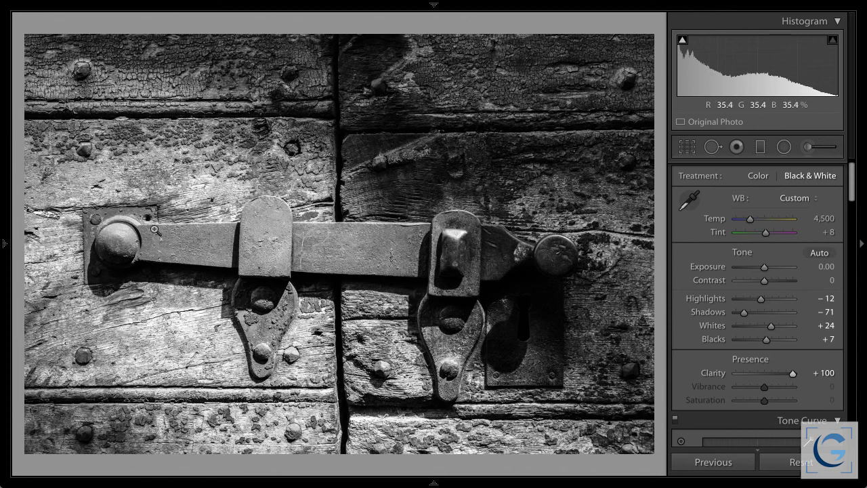
- Reveal the left panel and open the 00 - Titles collection of closing slides
{"action": "mouse_move", "coordinate": [7, 244]}
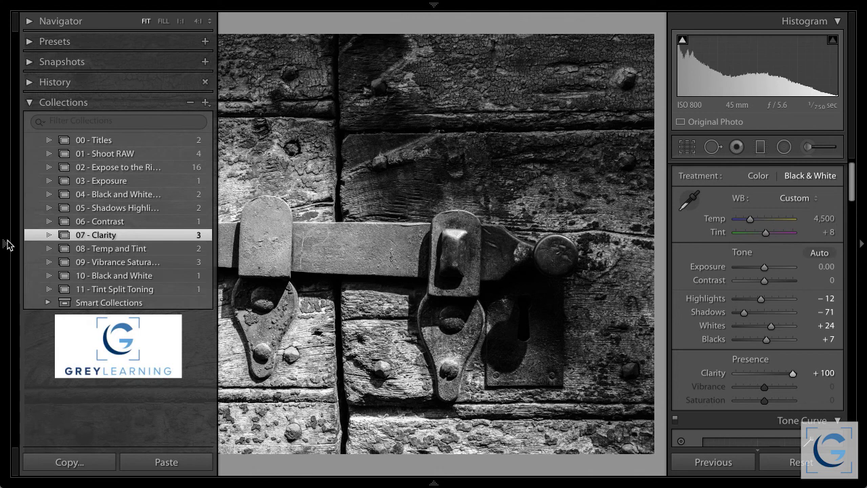
{"action": "left_click", "coordinate": [97, 142]}
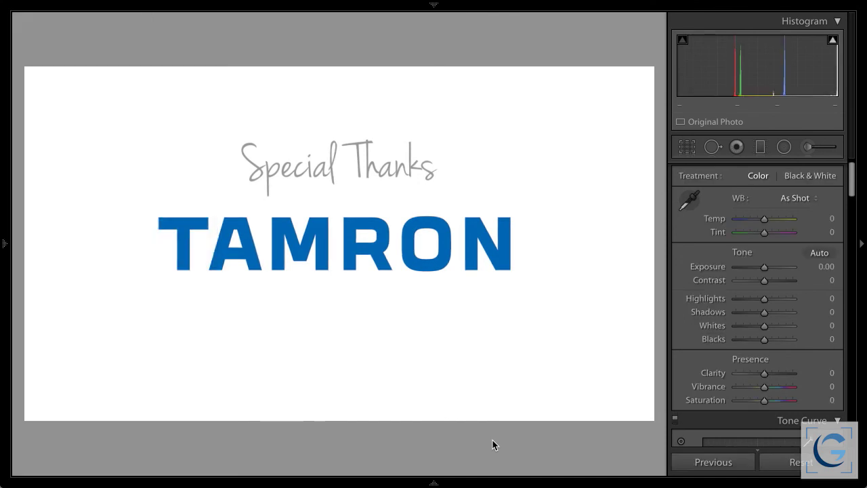
- Step through the Titles collection from the Special Thanks TAMRON slide toward the next title slide
{"action": "key", "text": "Left"}
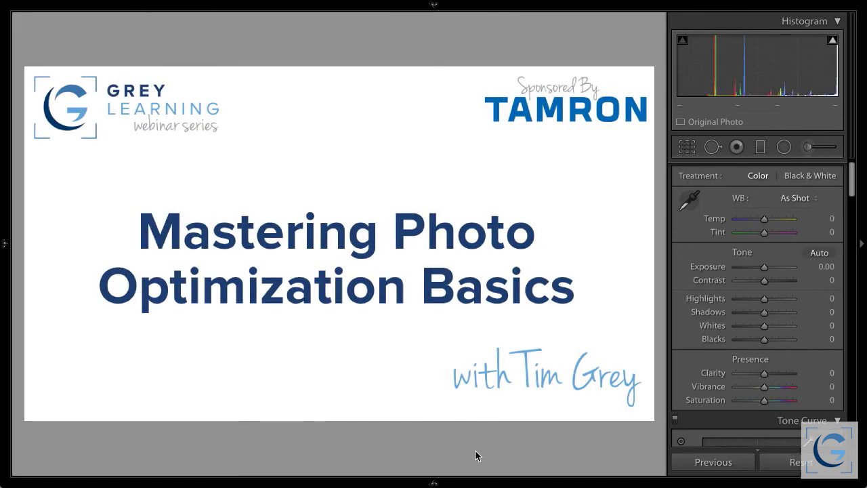